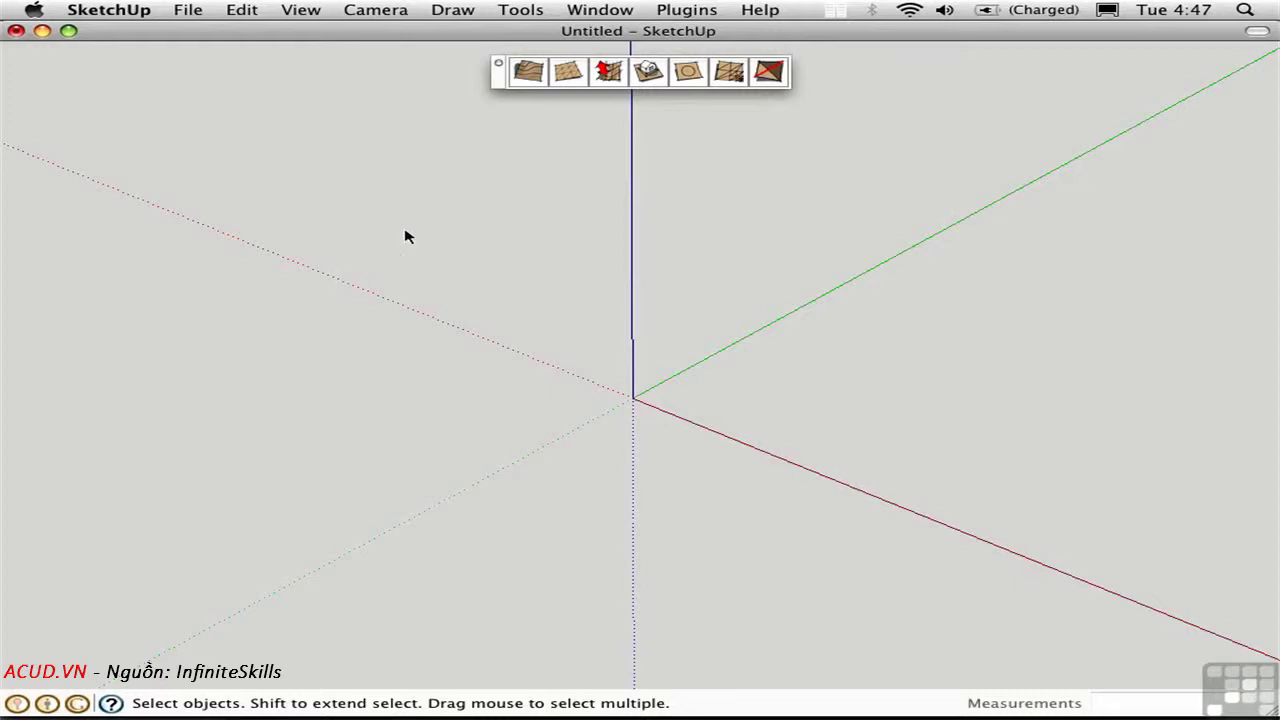
Step: Start the Sandbox From Scratch tool with 2' grid spacing
click(567, 78)
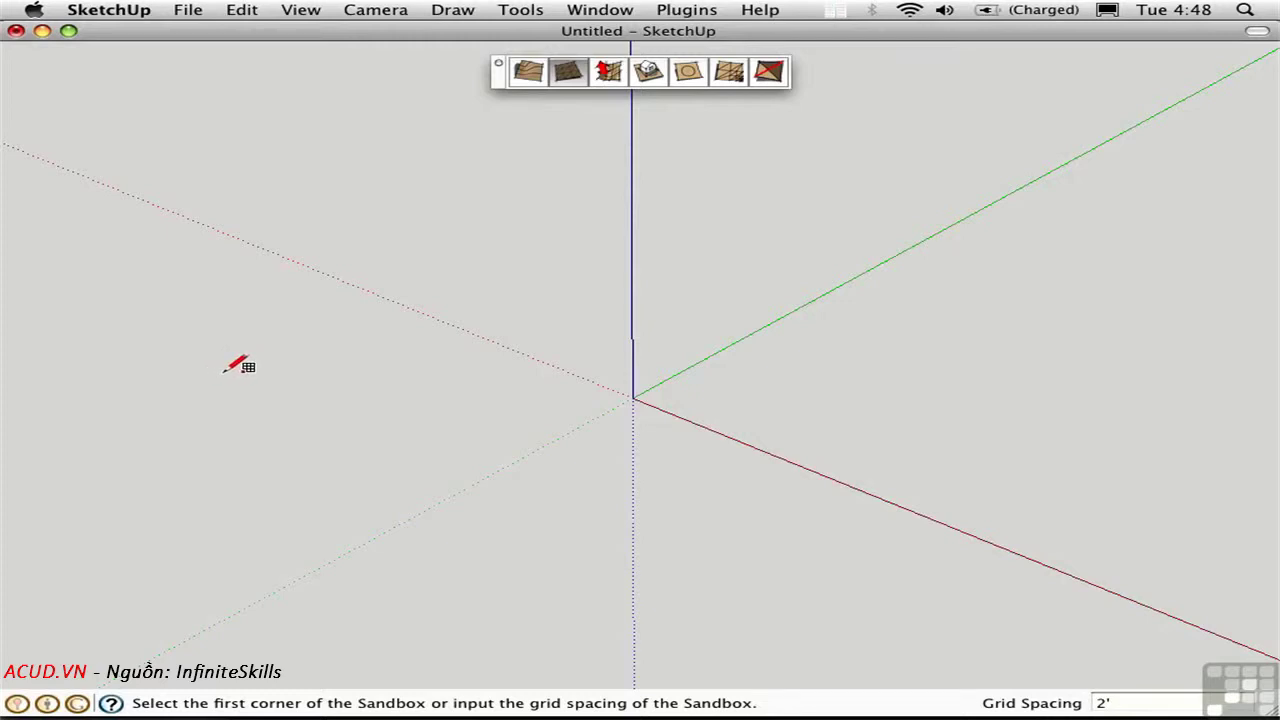
Step: Draw a flat 2'-spaced sandbox grid across the origin by placing its three corners
click(224, 371)
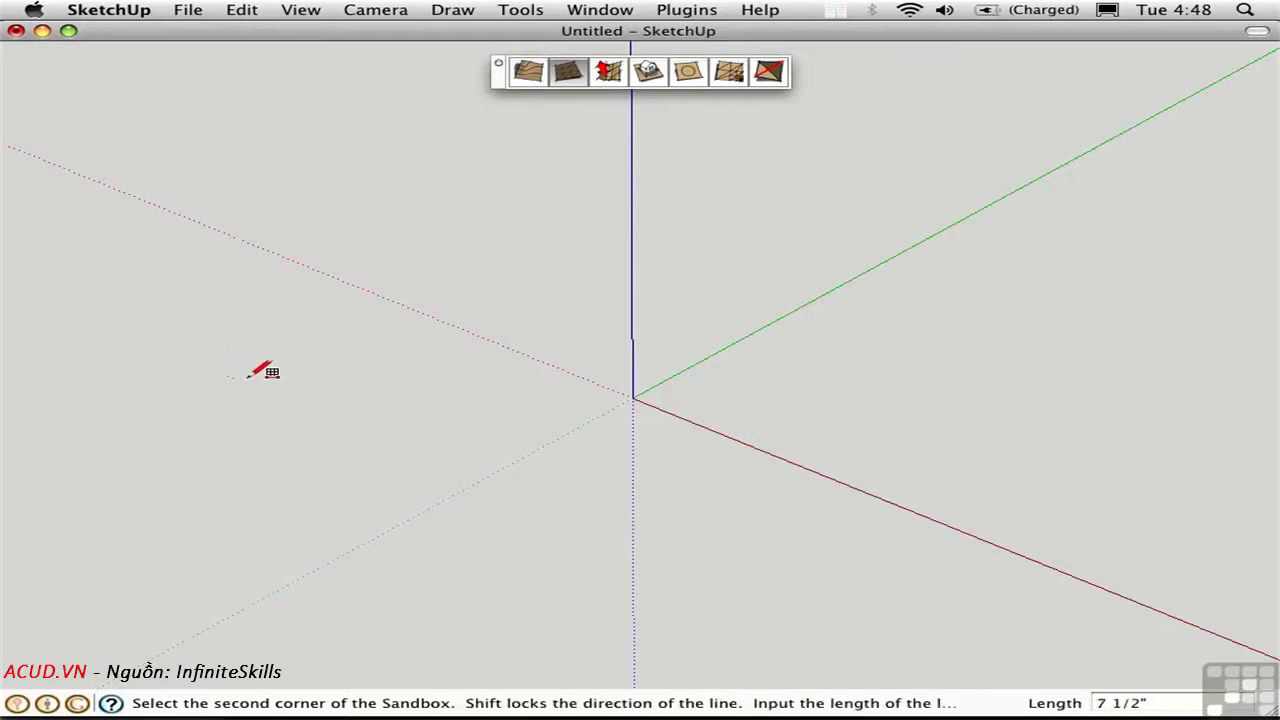
click(678, 595)
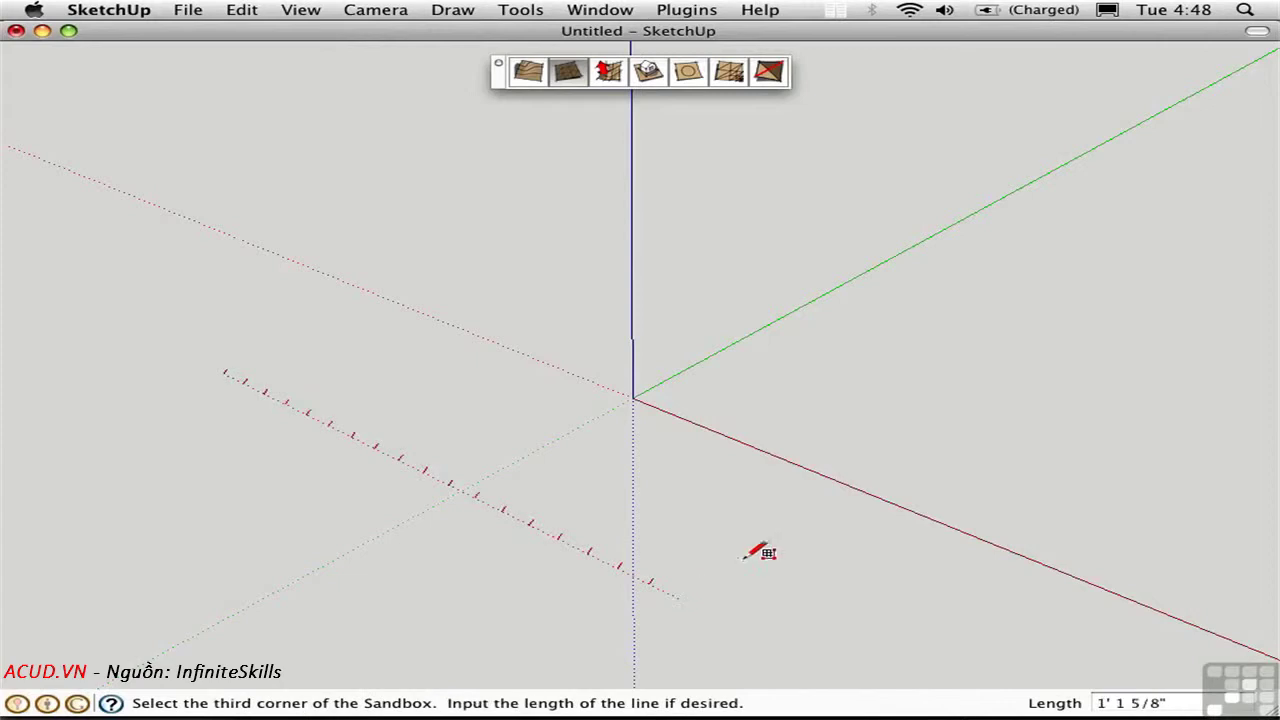
click(1110, 271)
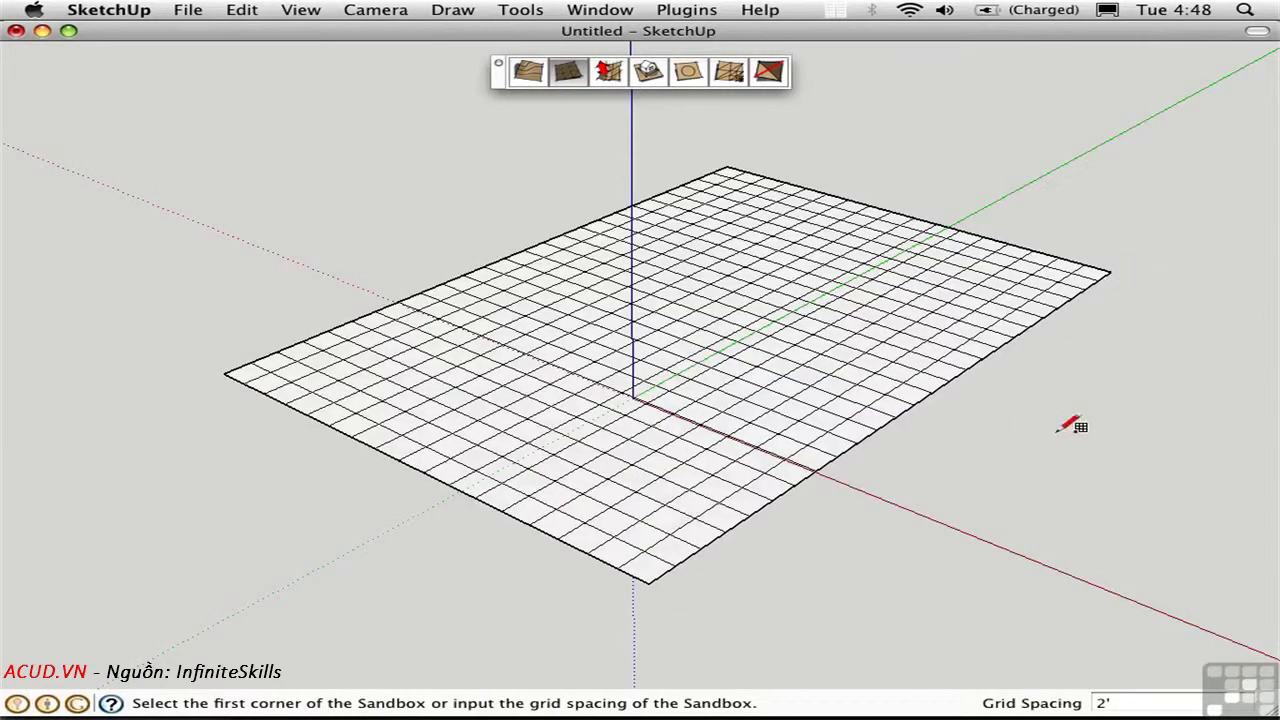
key(space)
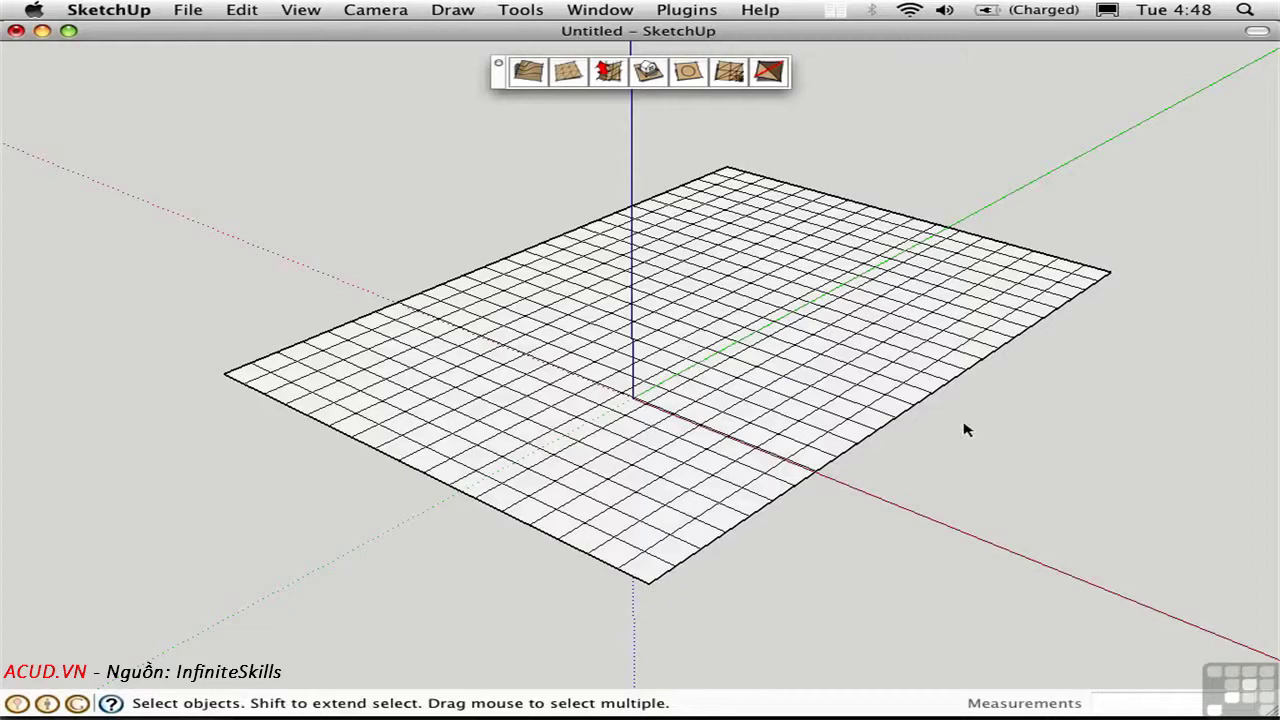
middle_drag(889, 456, 808, 480)
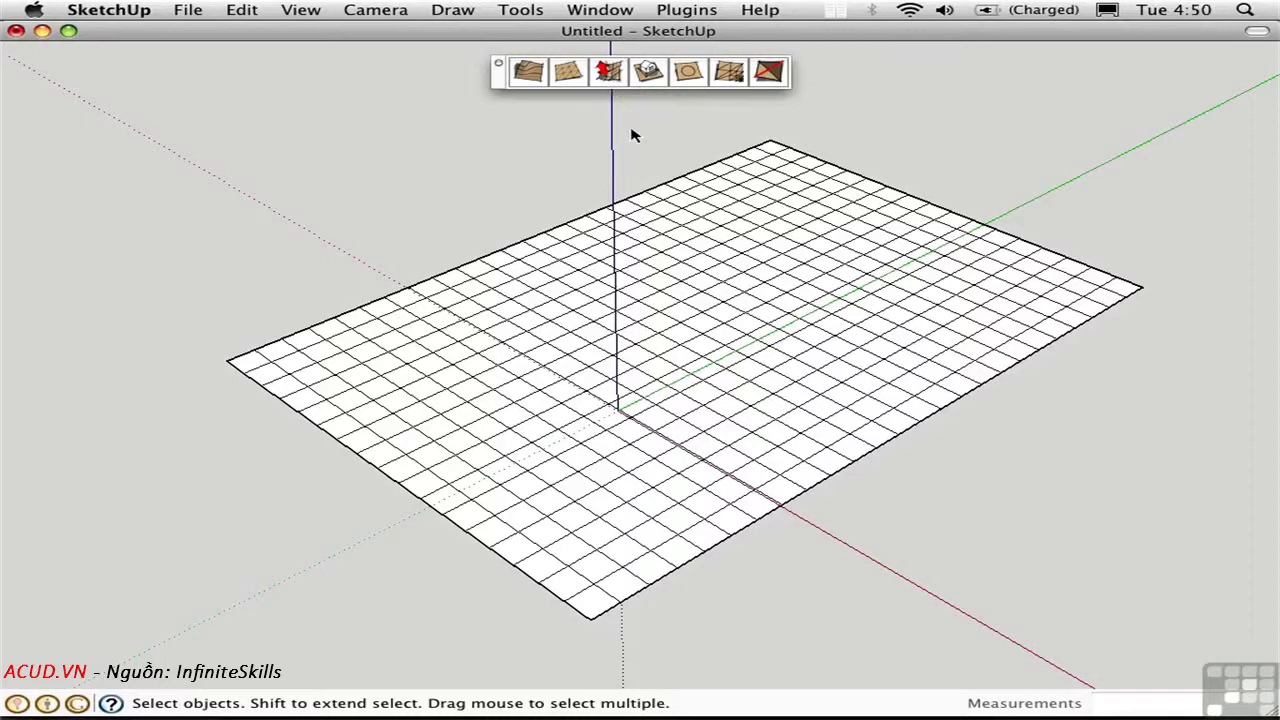
Step: Open the grid group and raise a first 16'-radius Smoove bulge near the grid's top
double_click(714, 271)
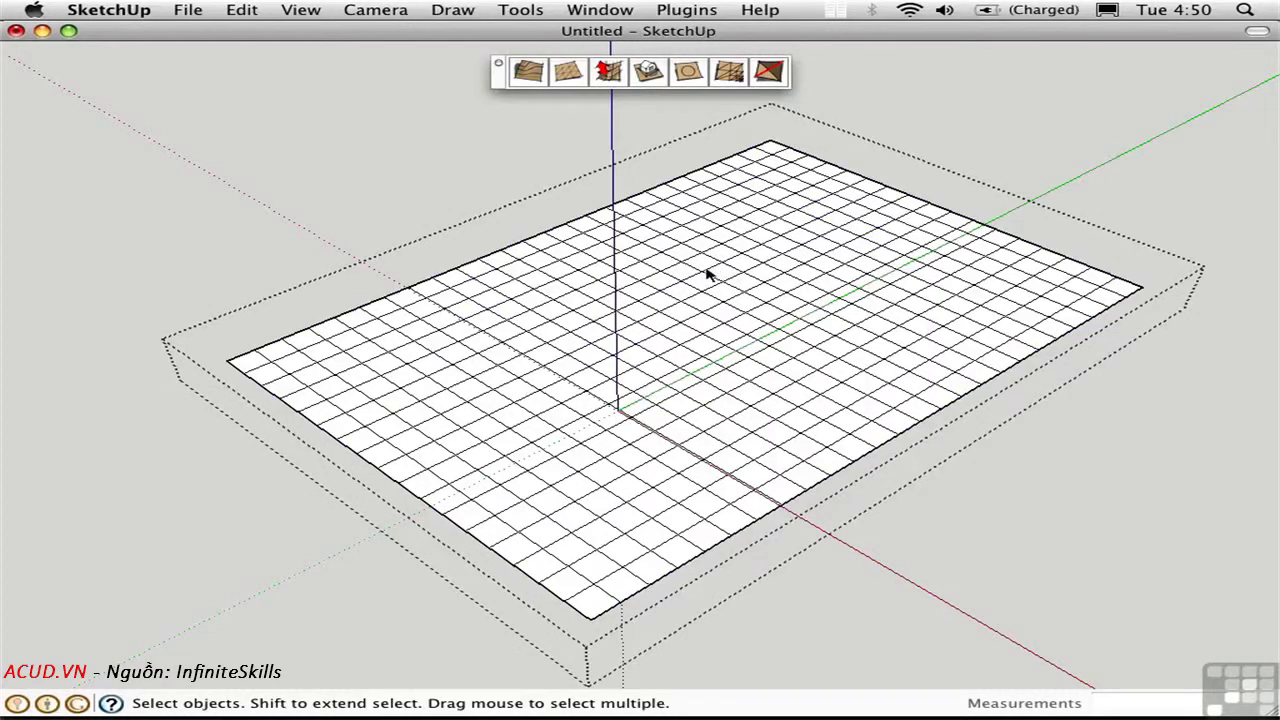
click(609, 72)
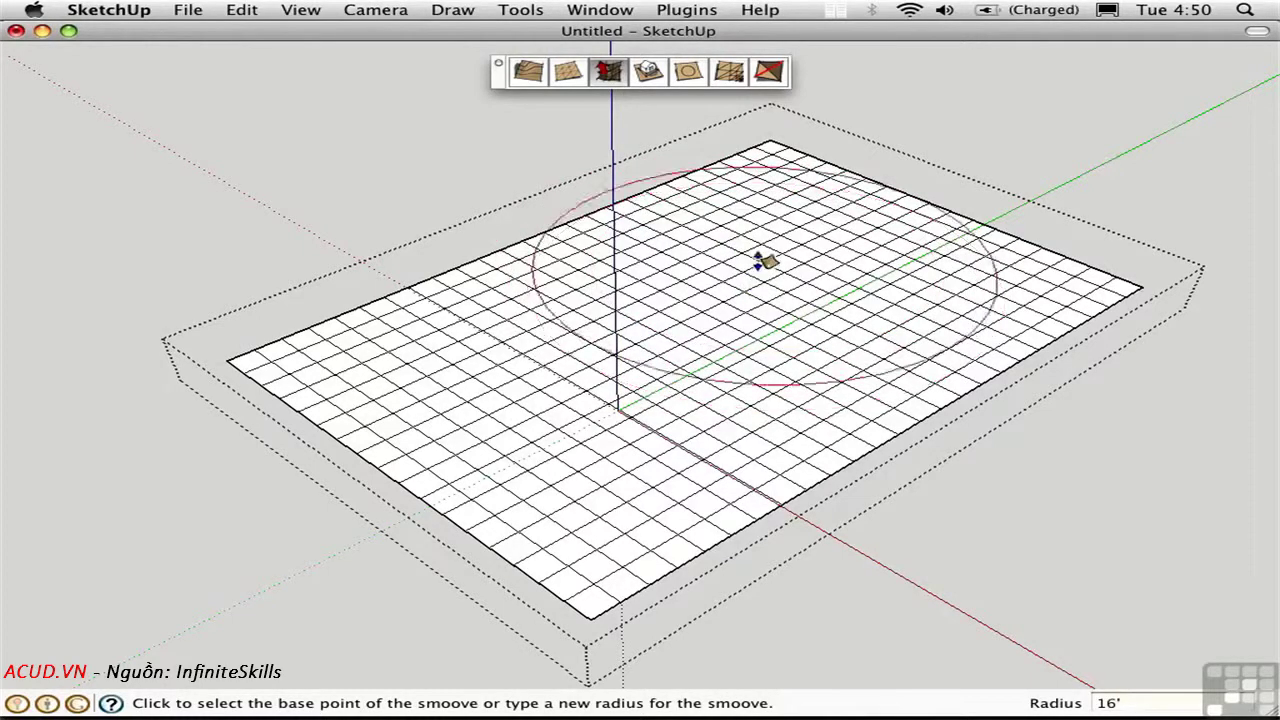
click(769, 207)
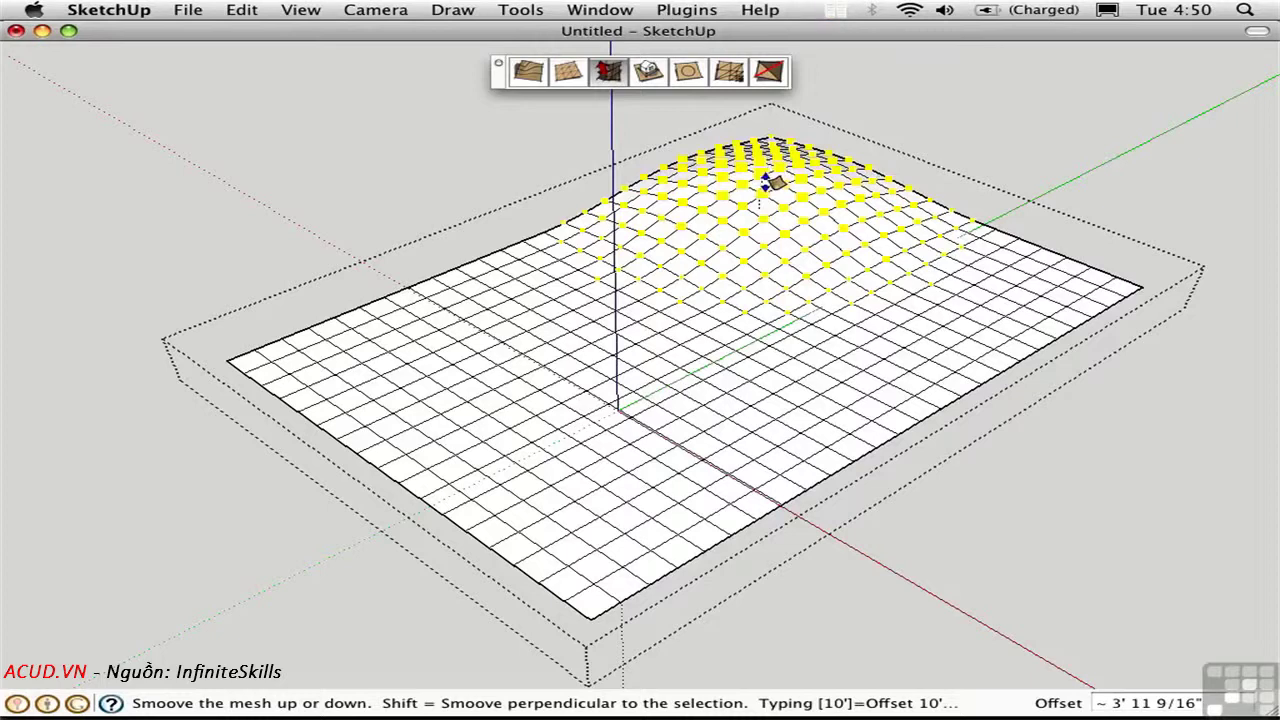
click(768, 182)
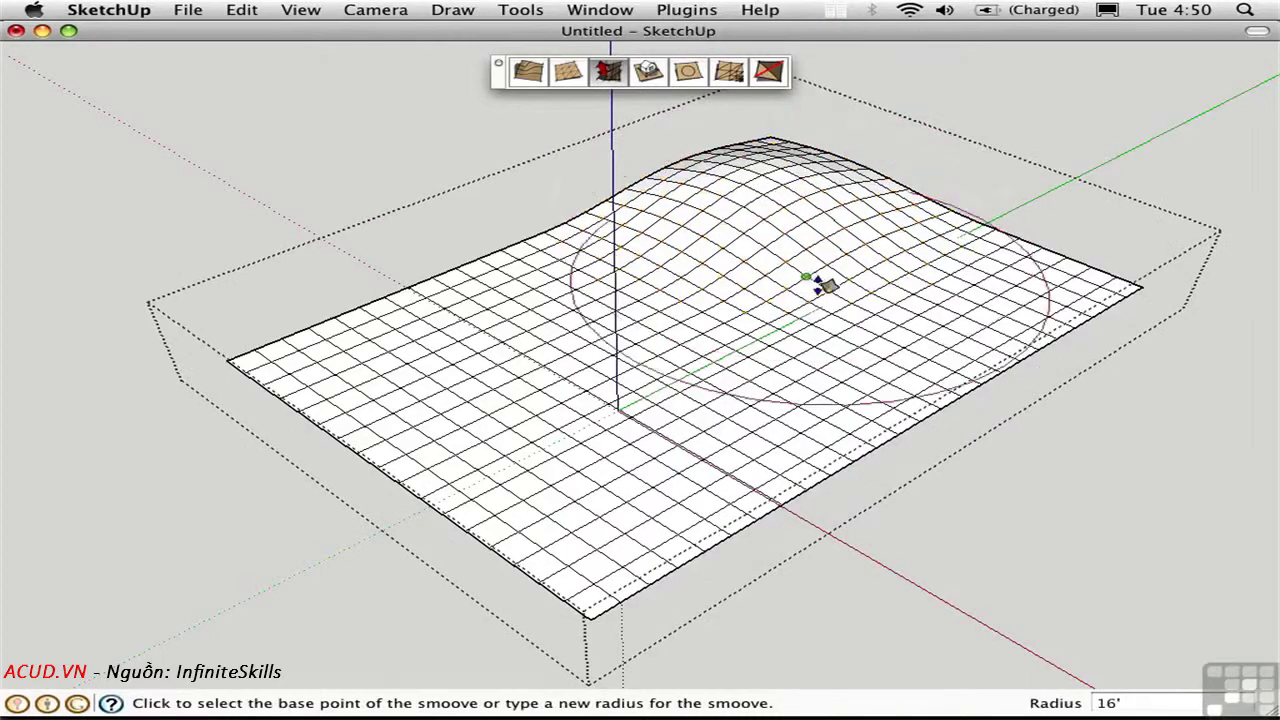
Step: Raise three more Smoove bulges at the centre, hilltop and right side into a broad hill
click(643, 284)
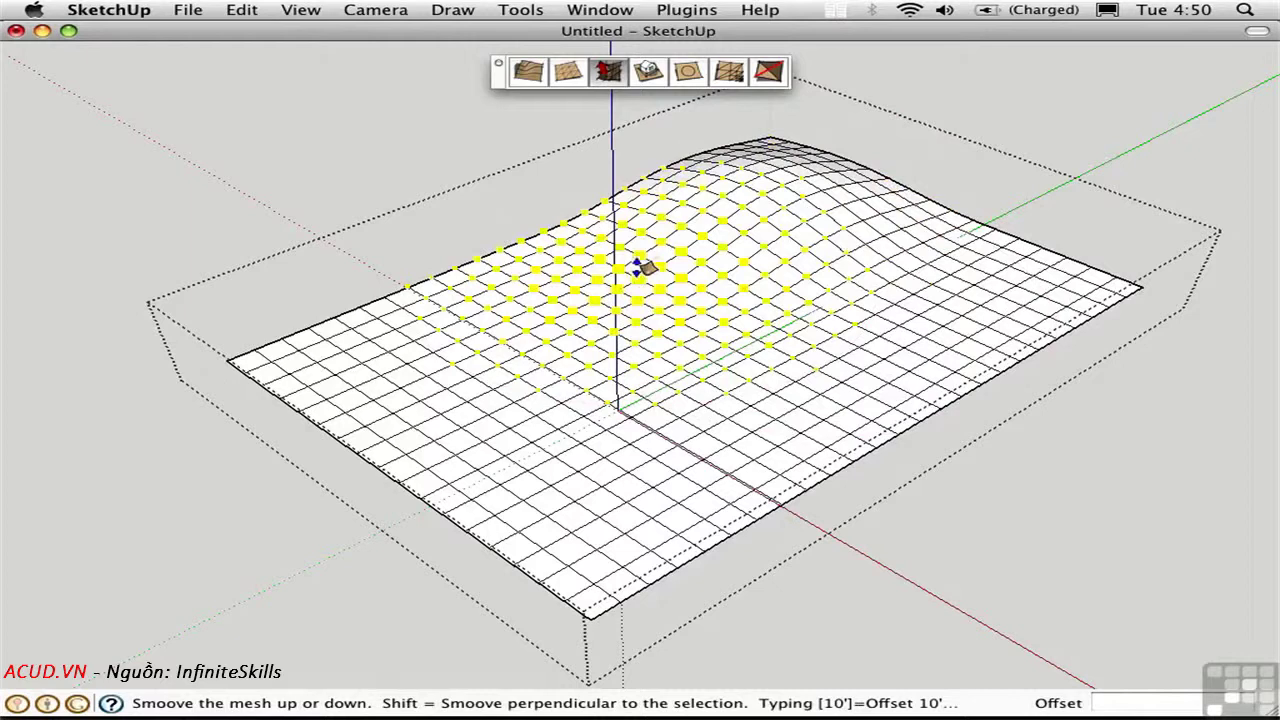
click(638, 252)
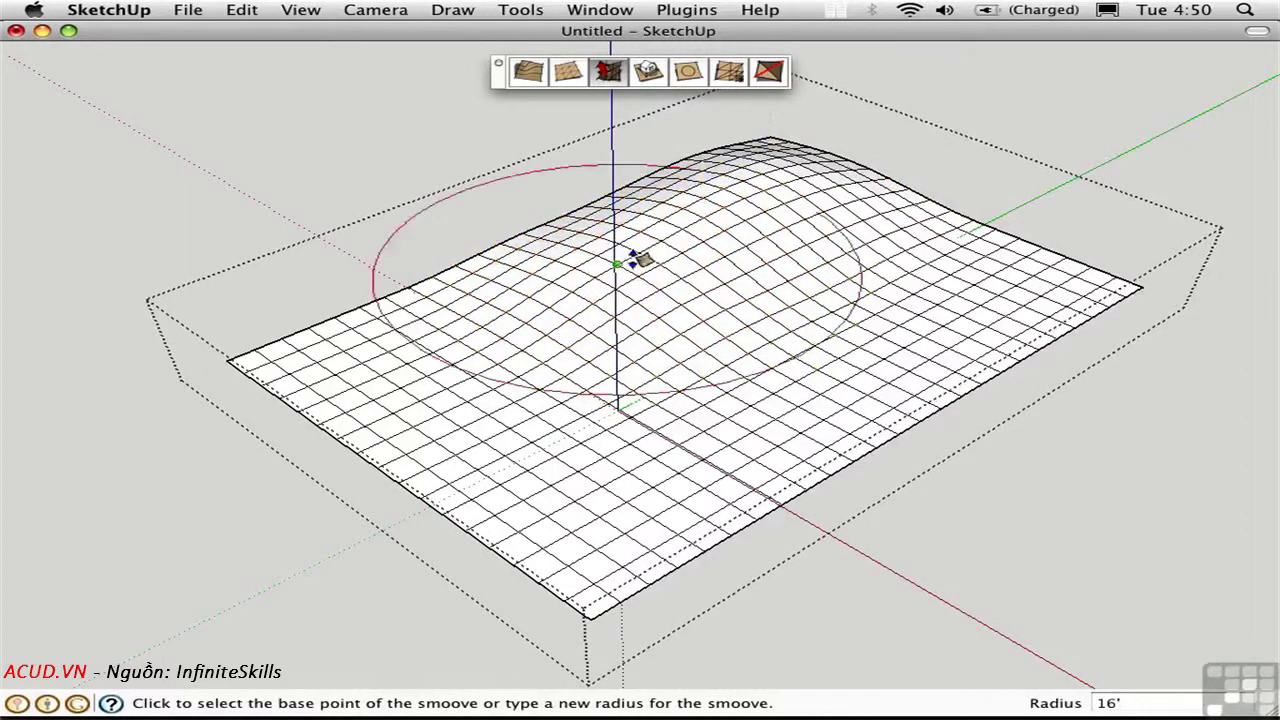
click(663, 242)
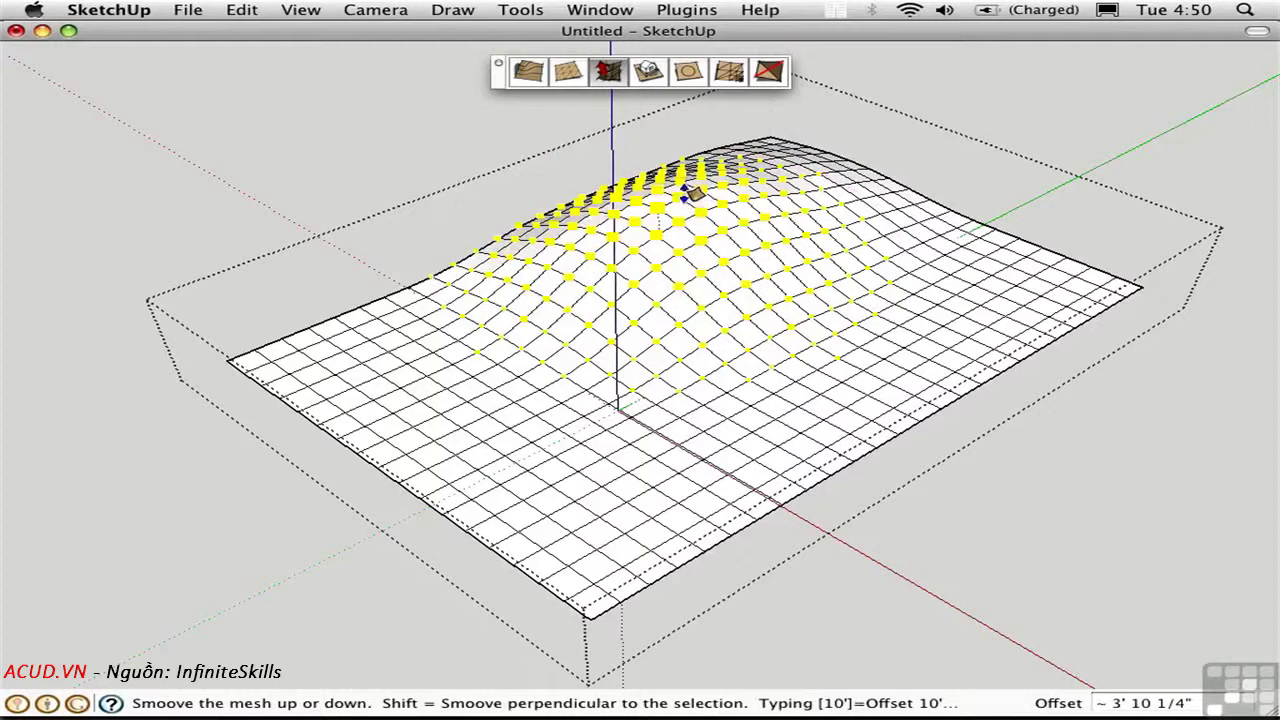
click(685, 200)
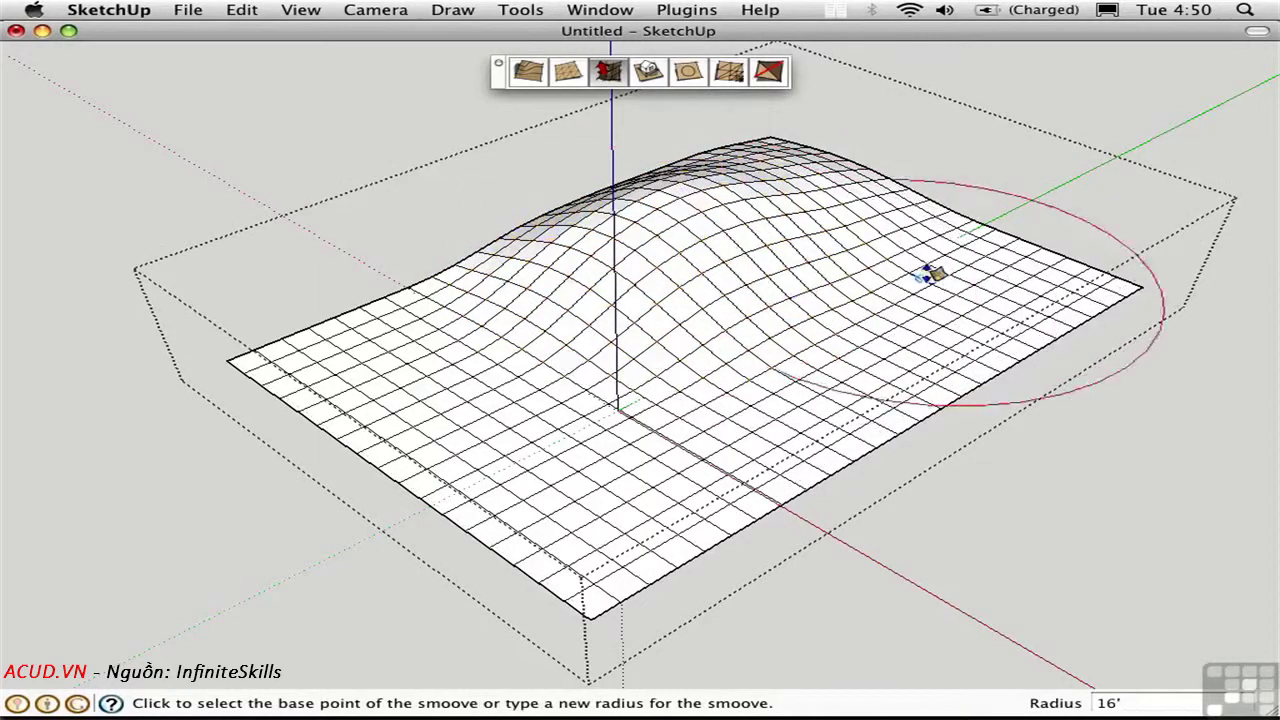
click(852, 240)
click(910, 223)
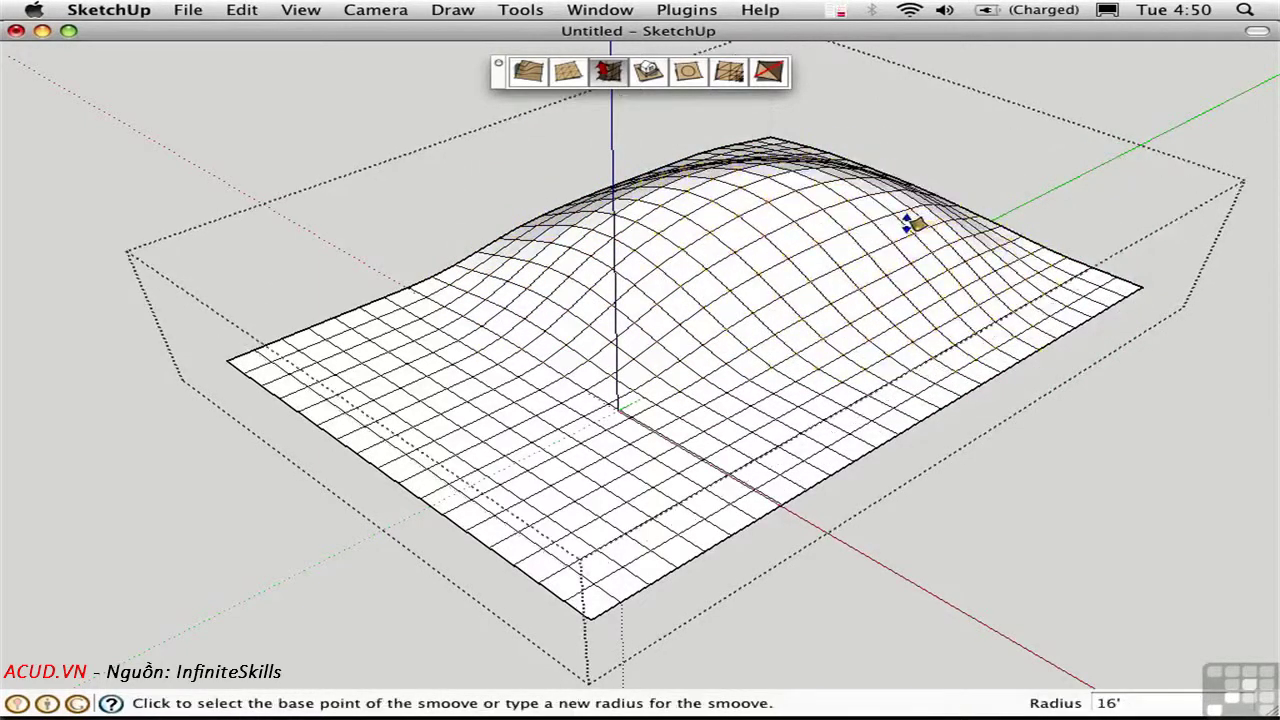
middle_drag(766, 263, 672, 258)
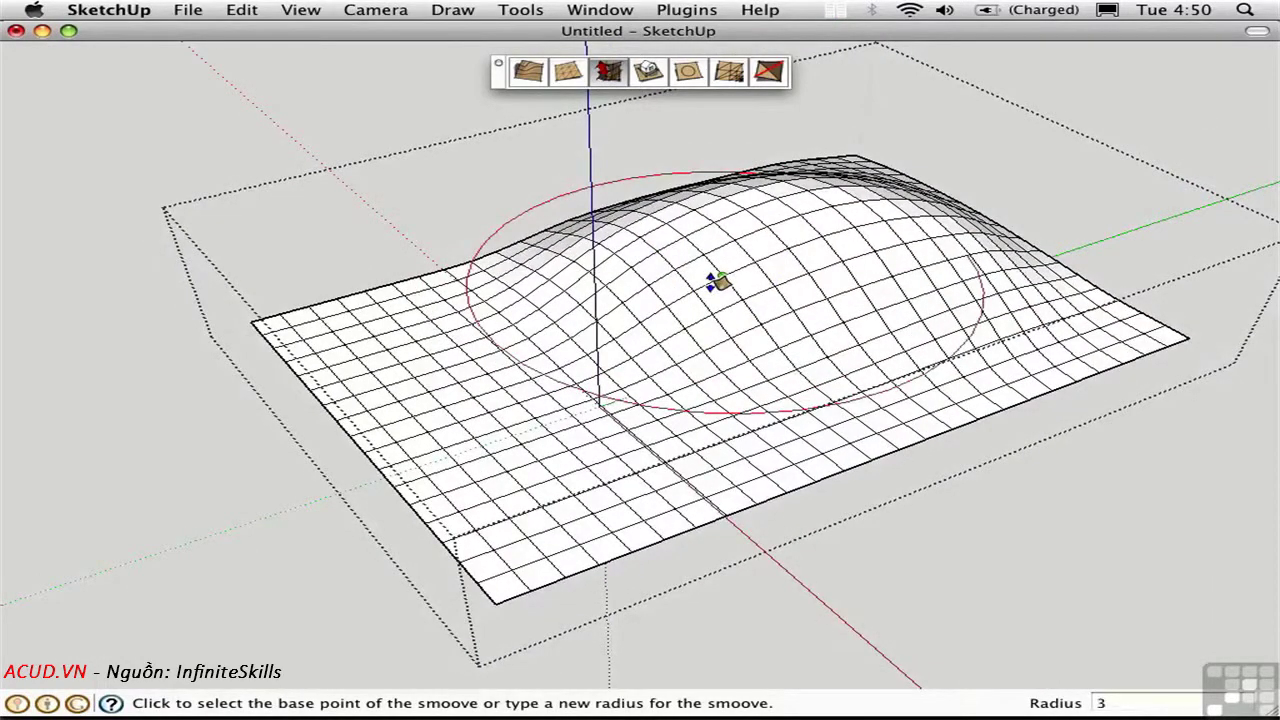
Step: Press a small 3'-radius Smoove dent down into the hilltop
click(785, 206)
click(781, 216)
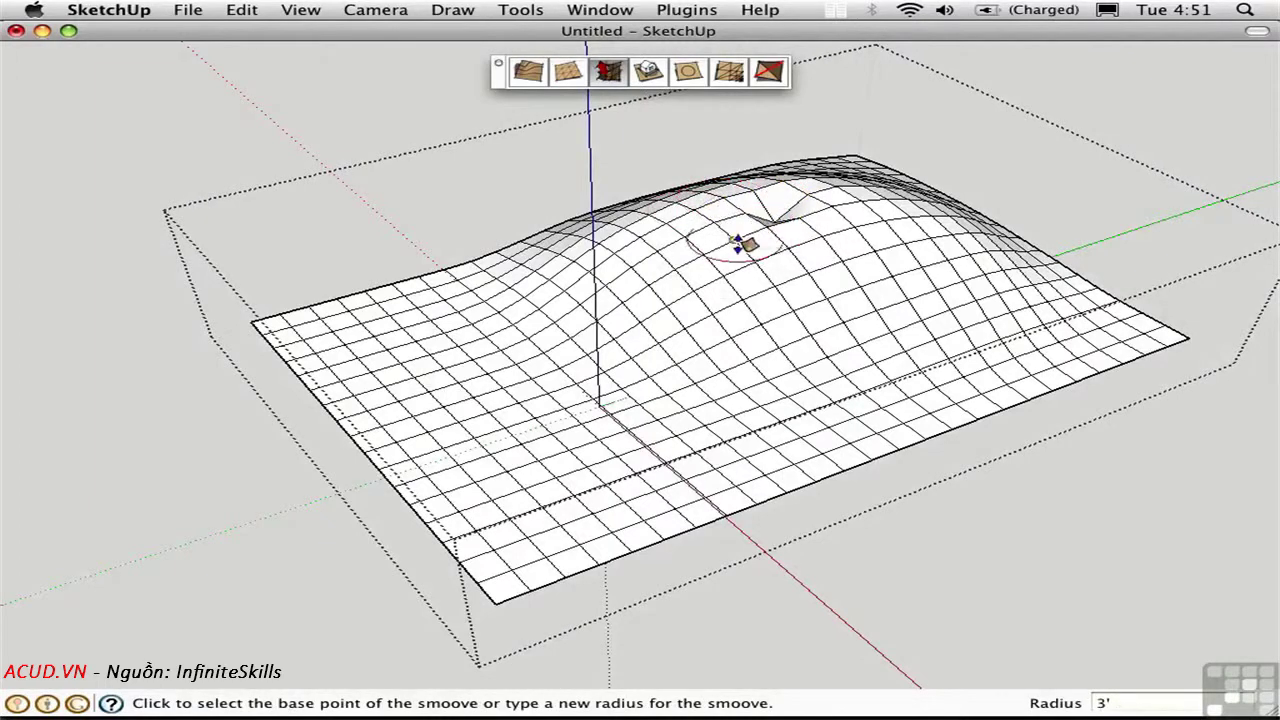
key(space)
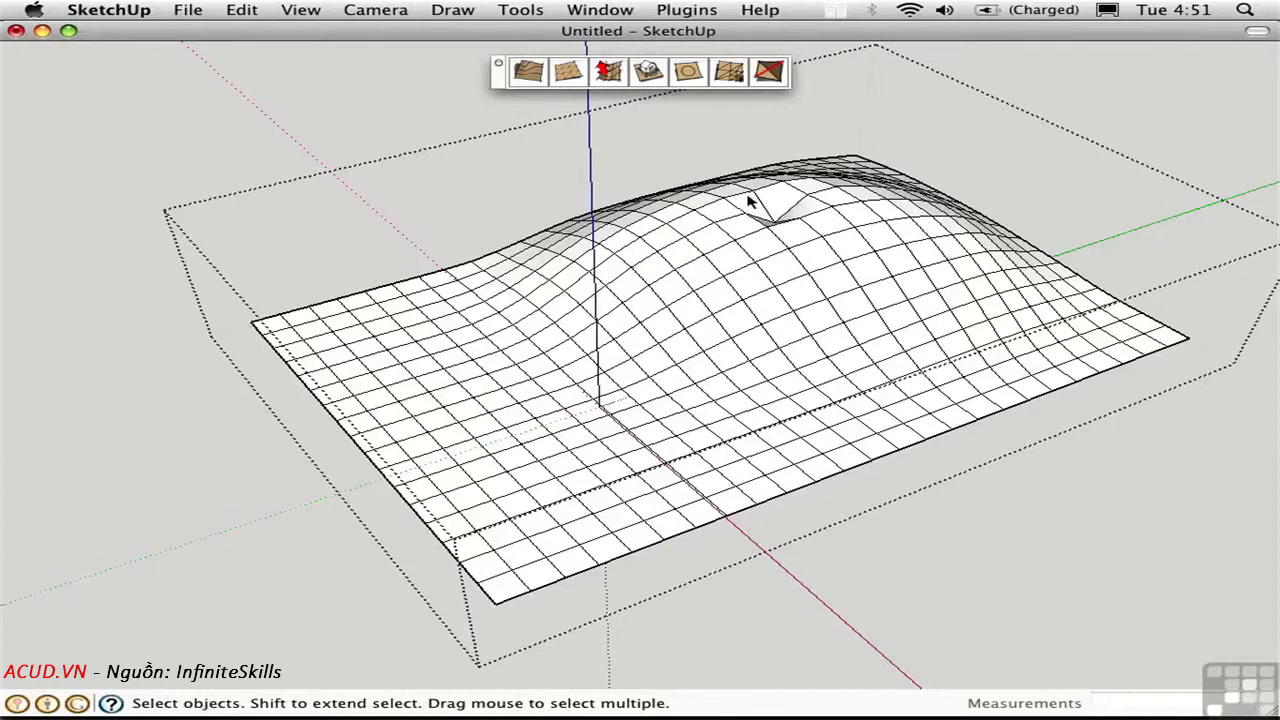
middle_drag(755, 231, 785, 190)
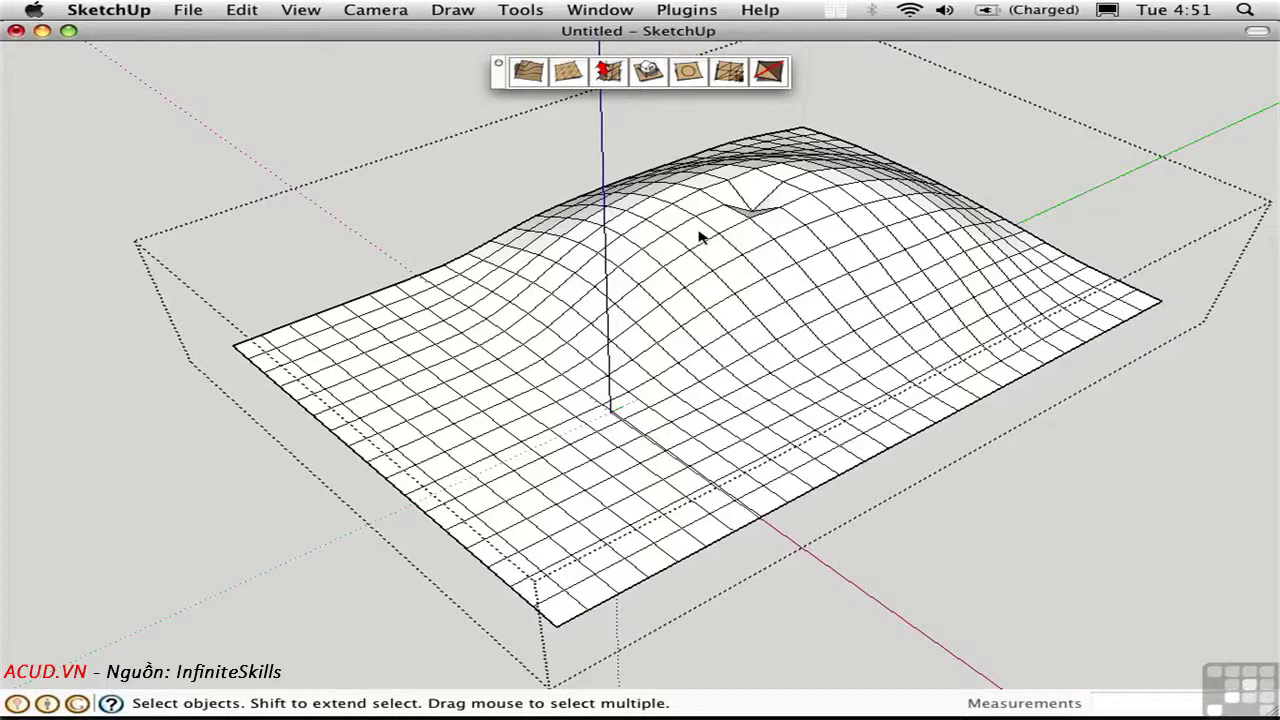
Step: Select the pit's faces and subdivide them into finer triangles with Add Detail
middle_drag(700, 236, 757, 206)
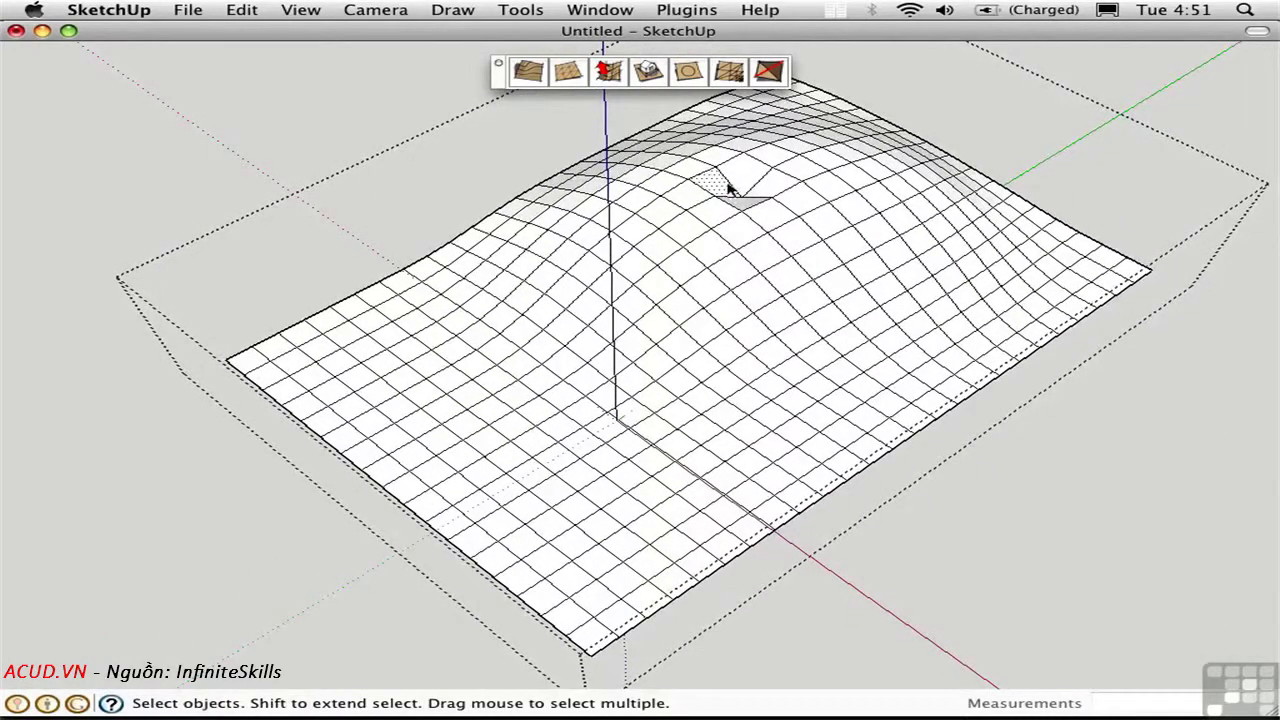
shift+click(755, 182)
middle_drag(754, 200, 694, 126)
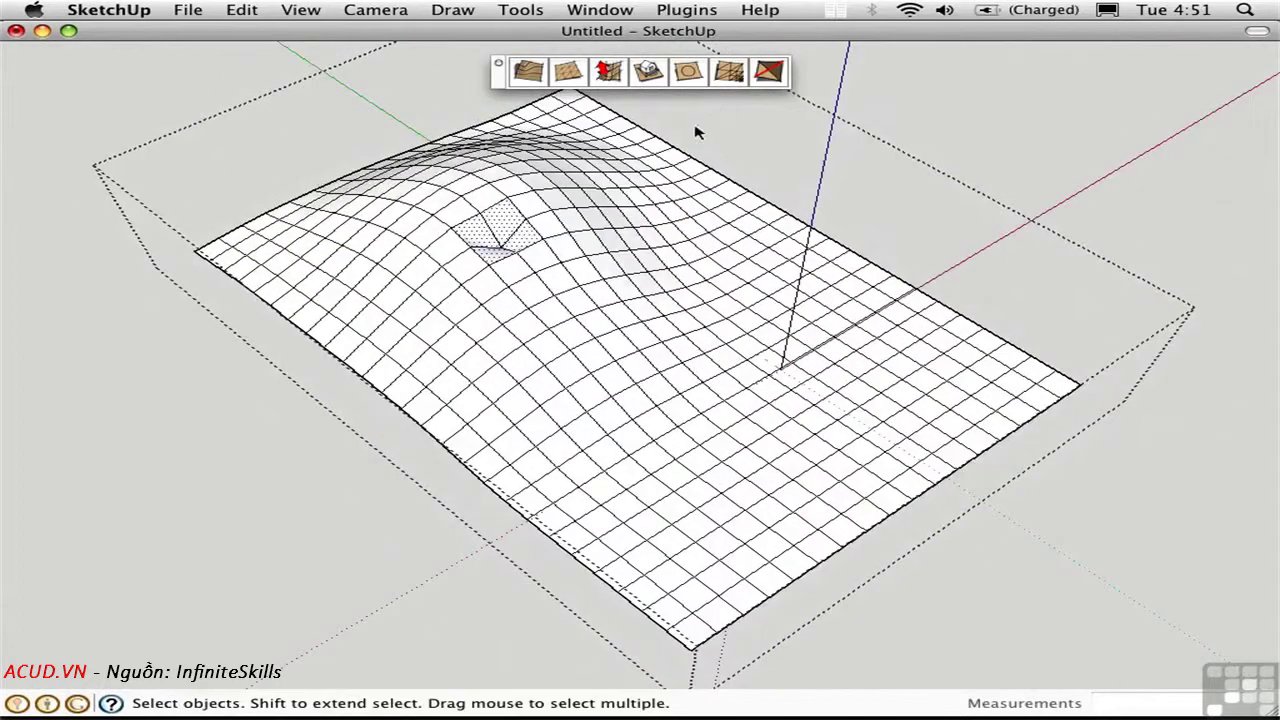
click(728, 80)
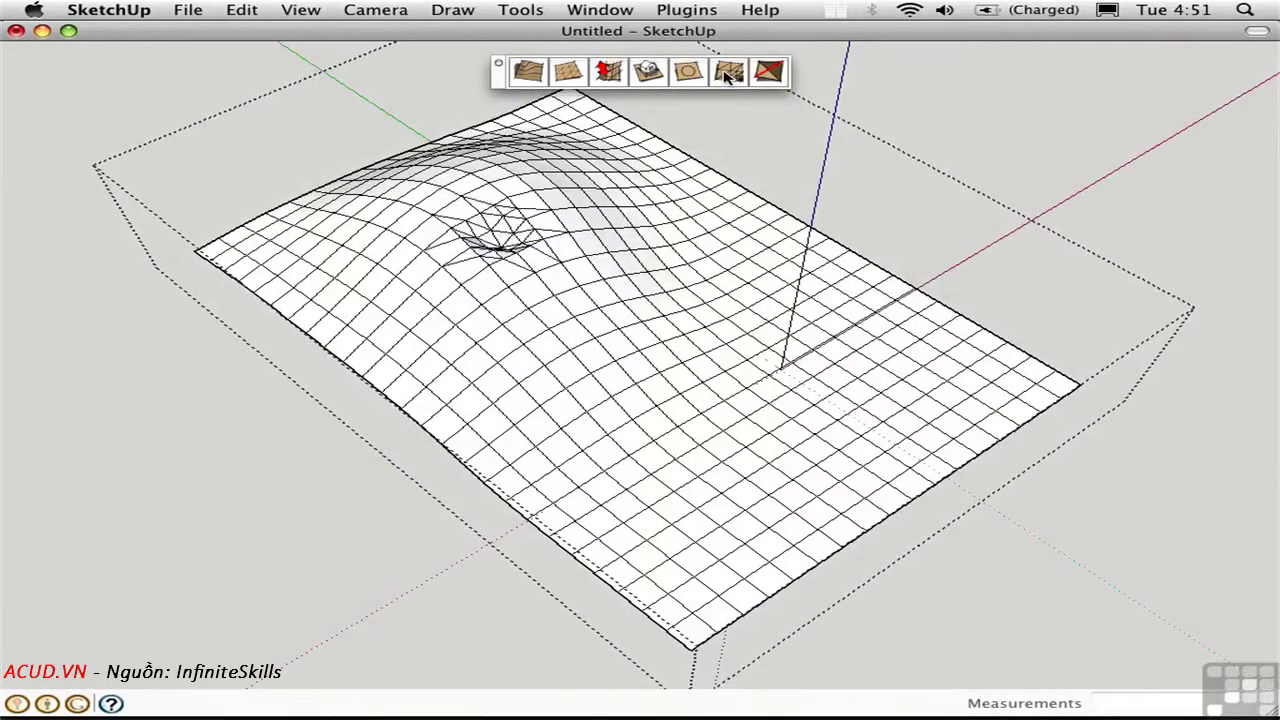
middle_drag(602, 285, 363, 234)
middle_drag(656, 260, 359, 209)
Step: Reshape the subdivided pit again with the 3' Smoove and inspect the result
scroll(660, 246, up, 6)
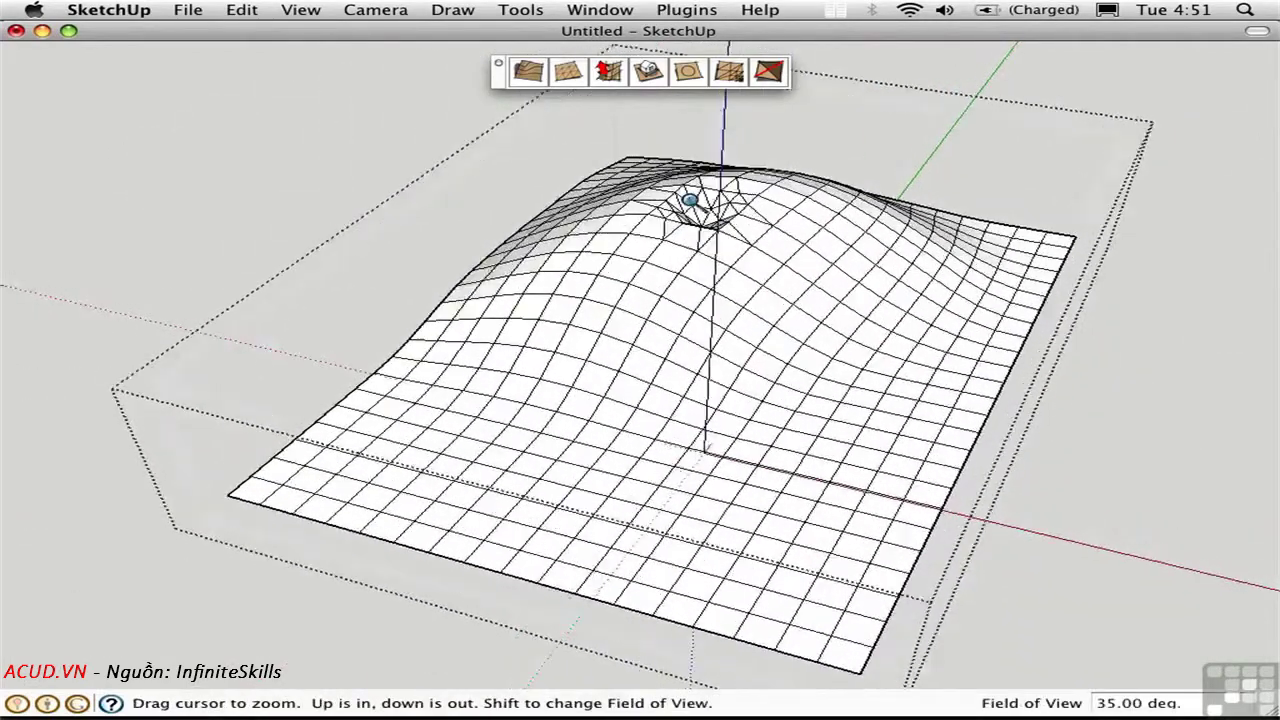
scroll(648, 205, down, 5)
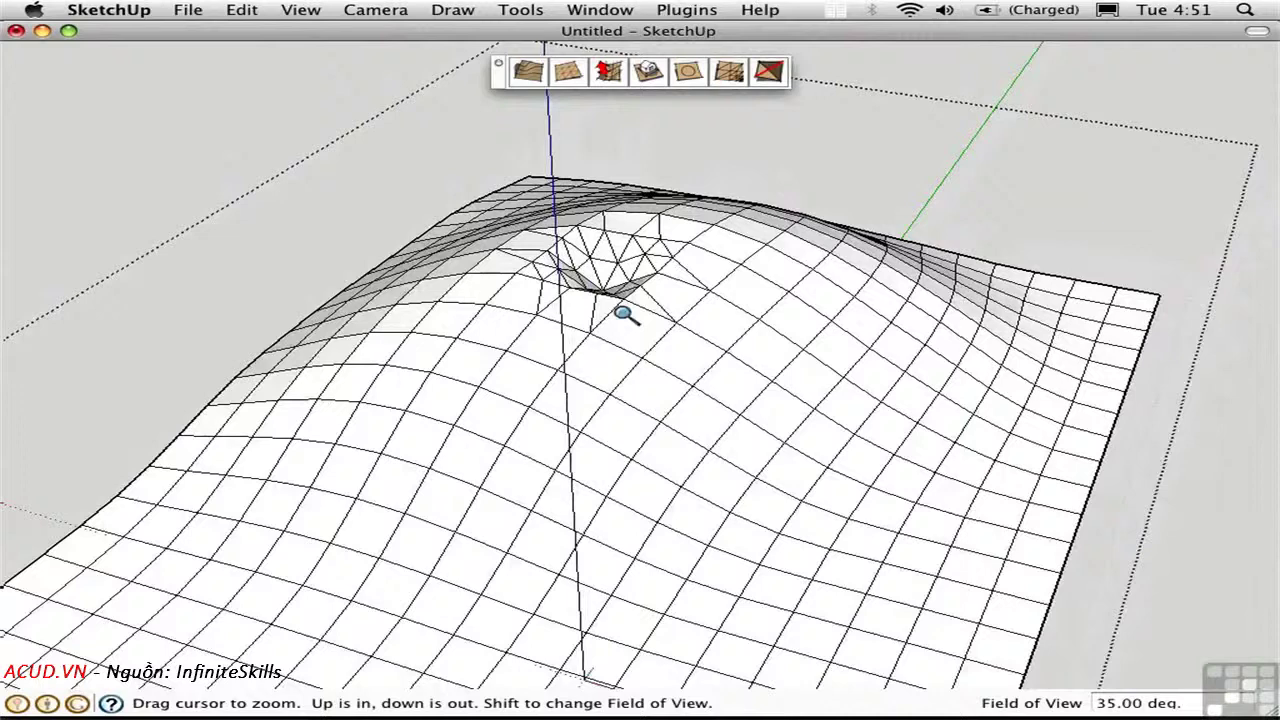
scroll(623, 306, up, 8)
scroll(623, 270, down, 4)
mouse_move(600, 275)
middle_down()
mouse_move(463, 286)
mouse_move(469, 277)
mouse_move(543, 314)
mouse_move(592, 292)
middle_up()
scroll(603, 219, up, 5)
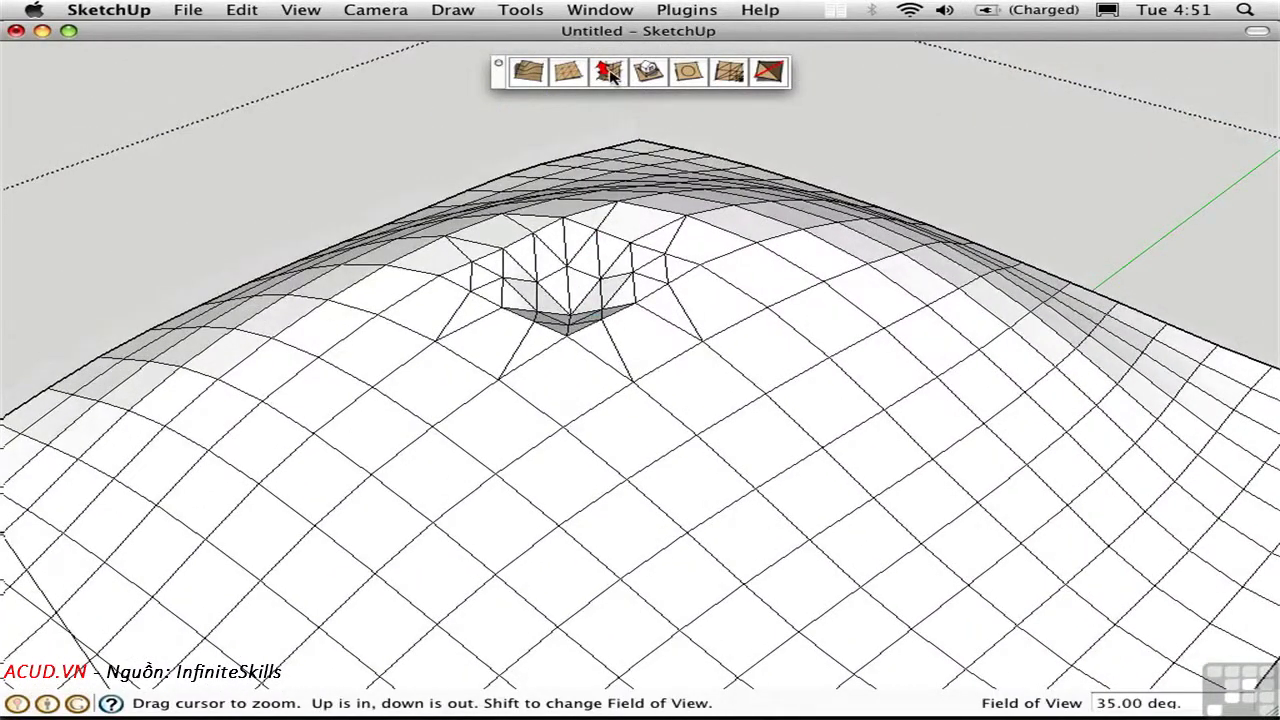
click(608, 71)
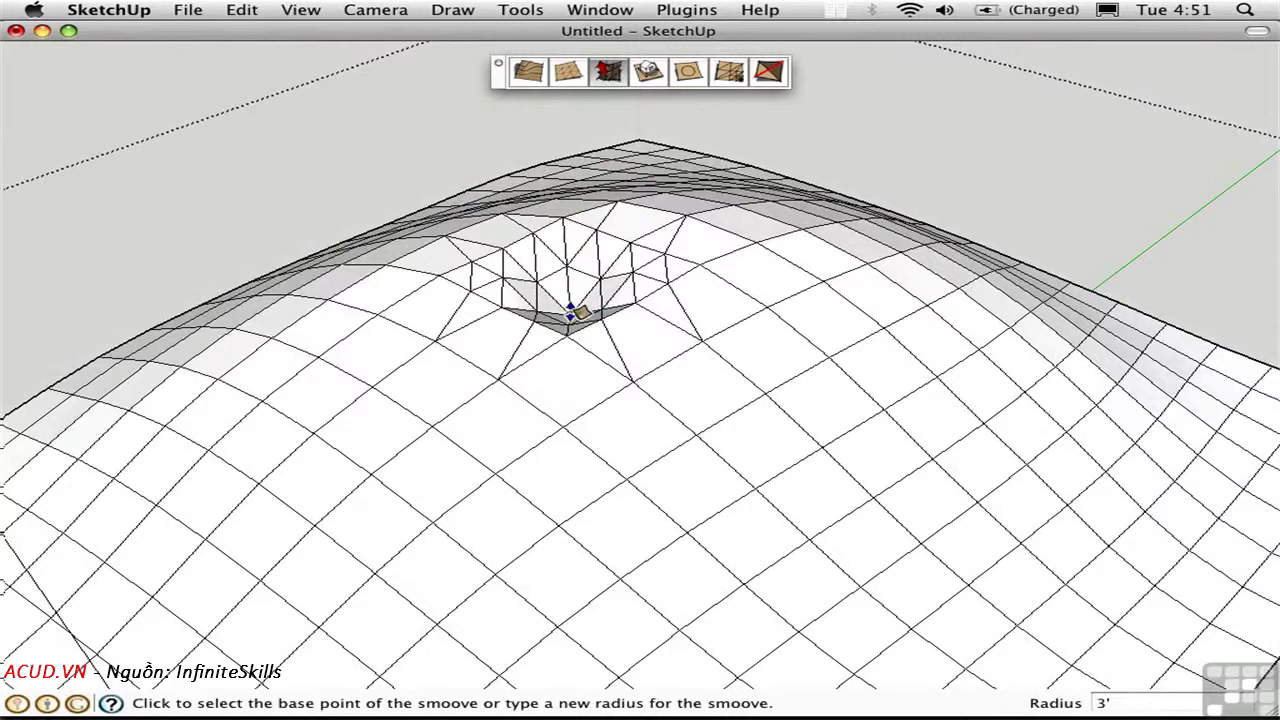
click(569, 300)
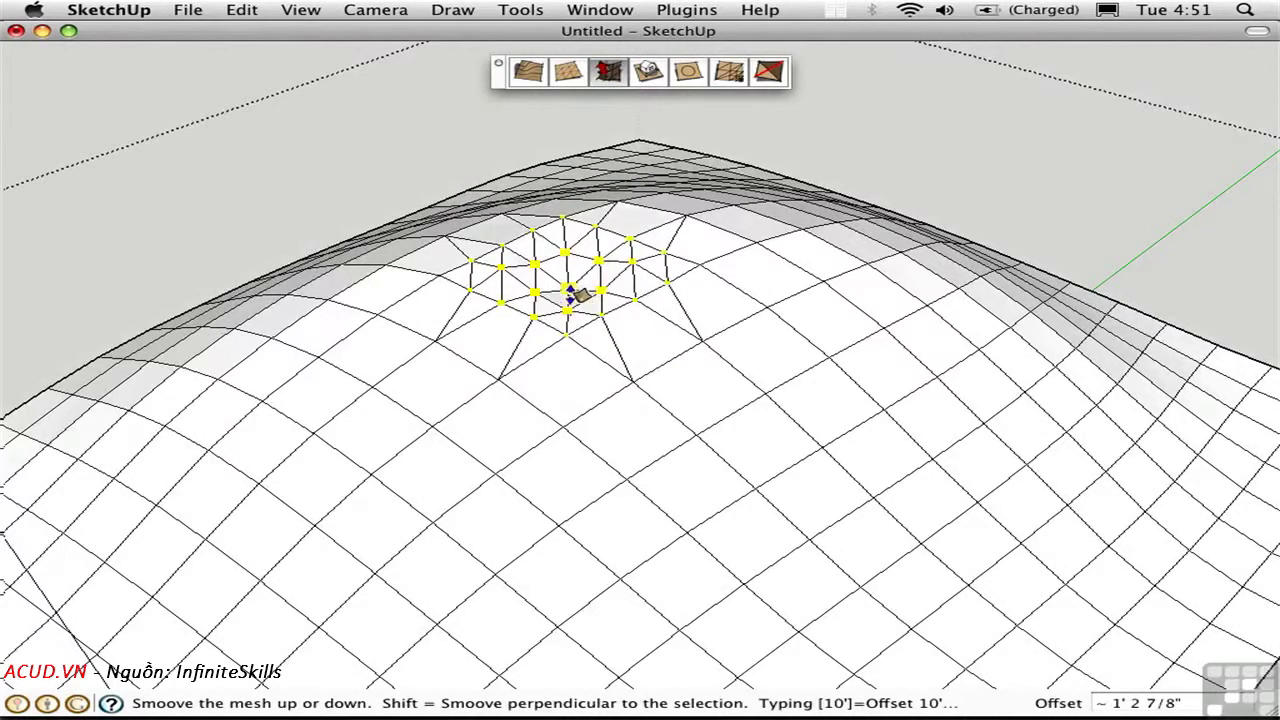
click(571, 299)
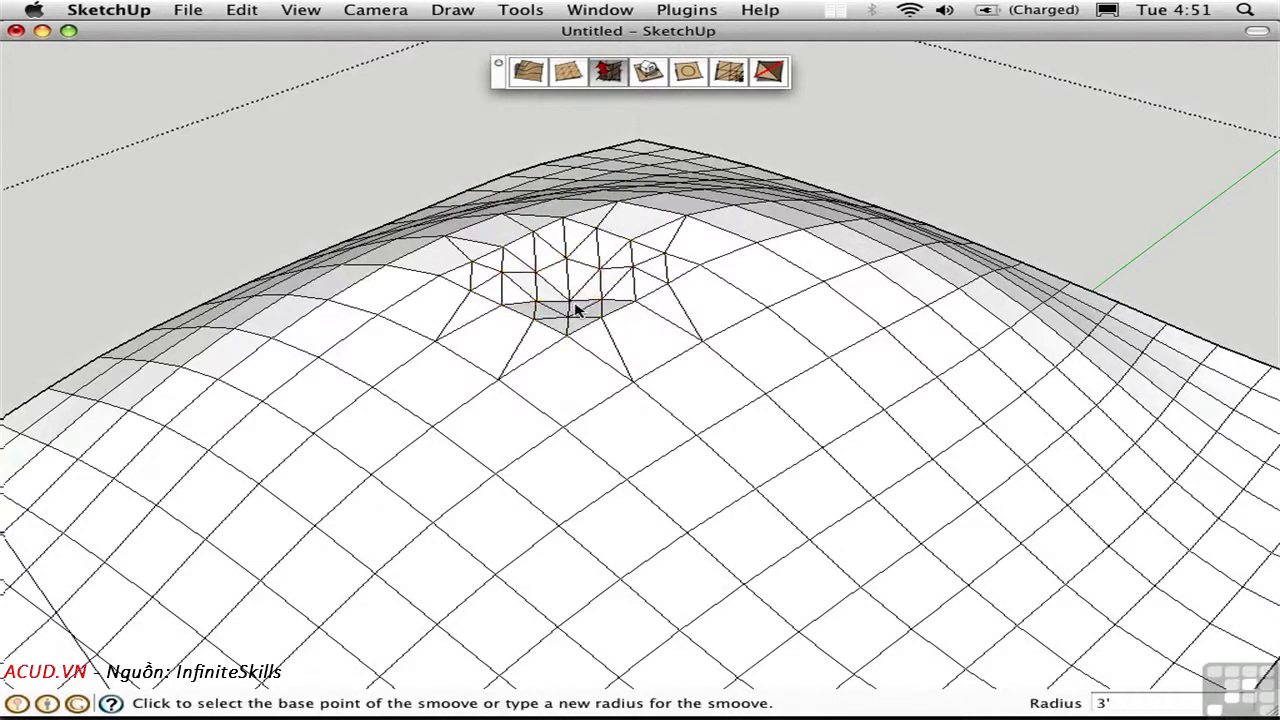
key(o)
mouse_move(418, 193)
mouse_down()
mouse_move(303, 123)
mouse_move(425, 180)
mouse_up()
key(space)
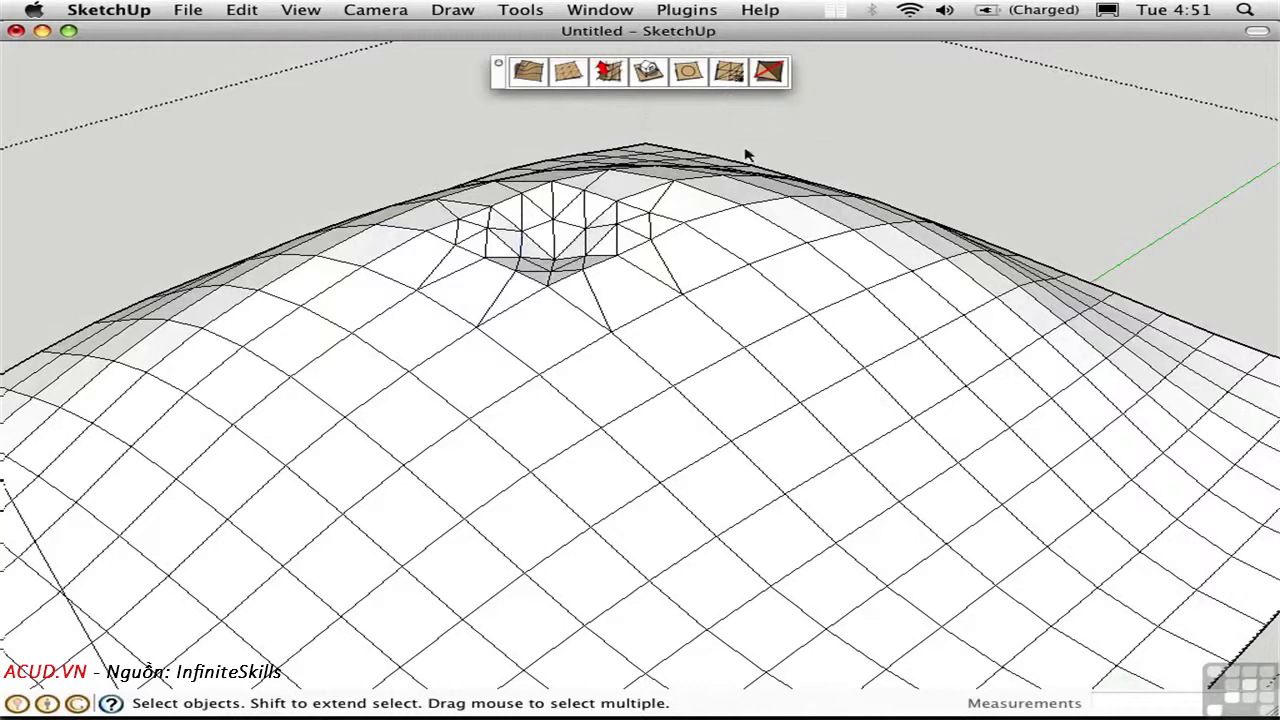
Step: Subdivide a square face on the hill's slope with Add Detail and start a new offset vertex there
click(732, 397)
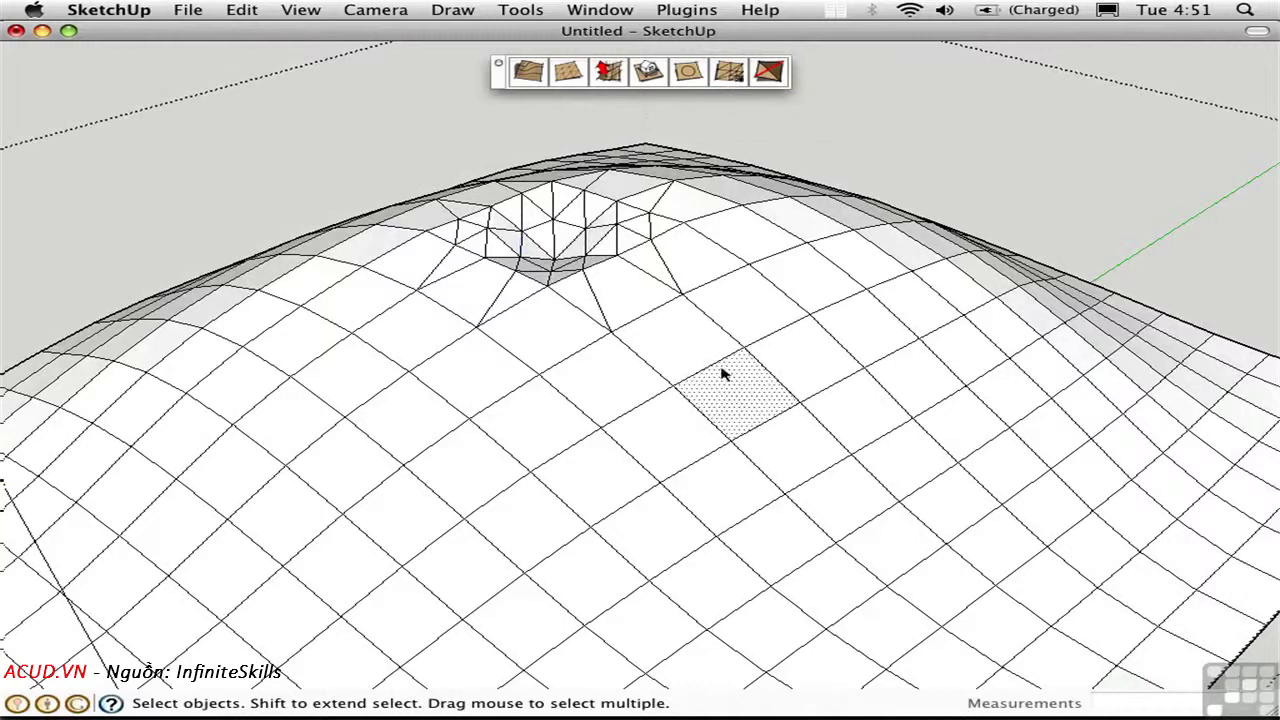
click(731, 73)
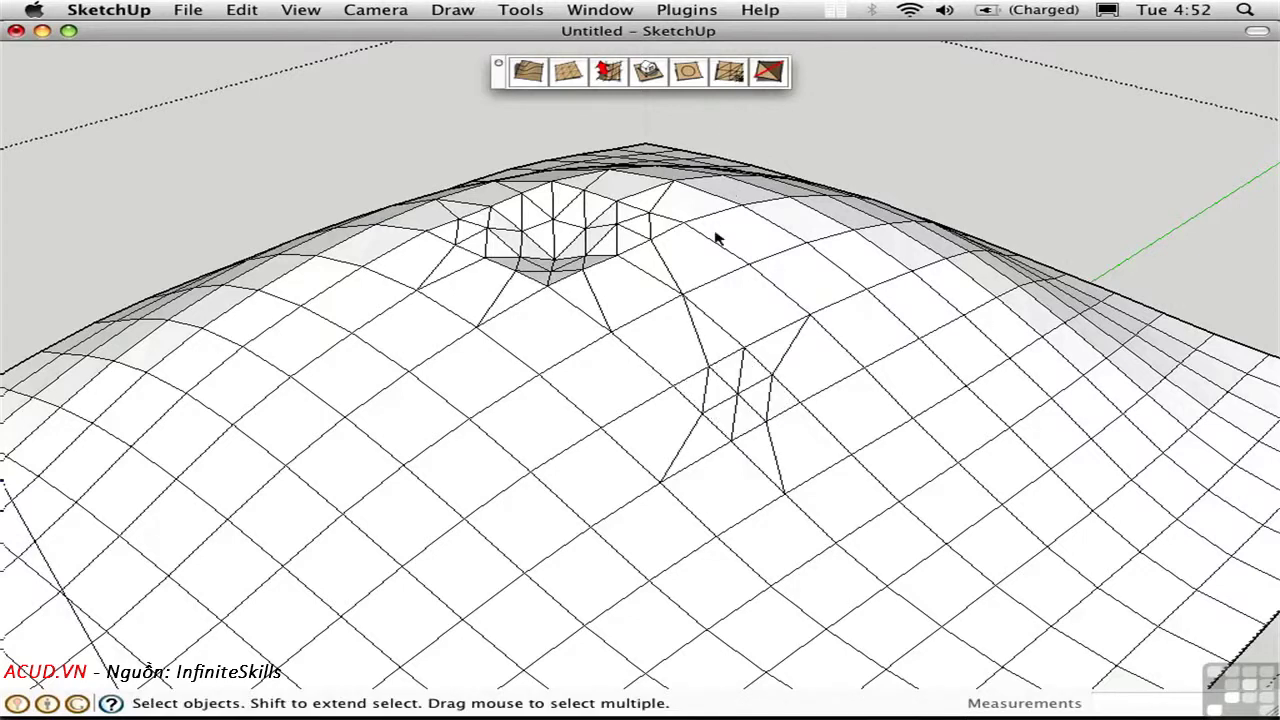
click(731, 73)
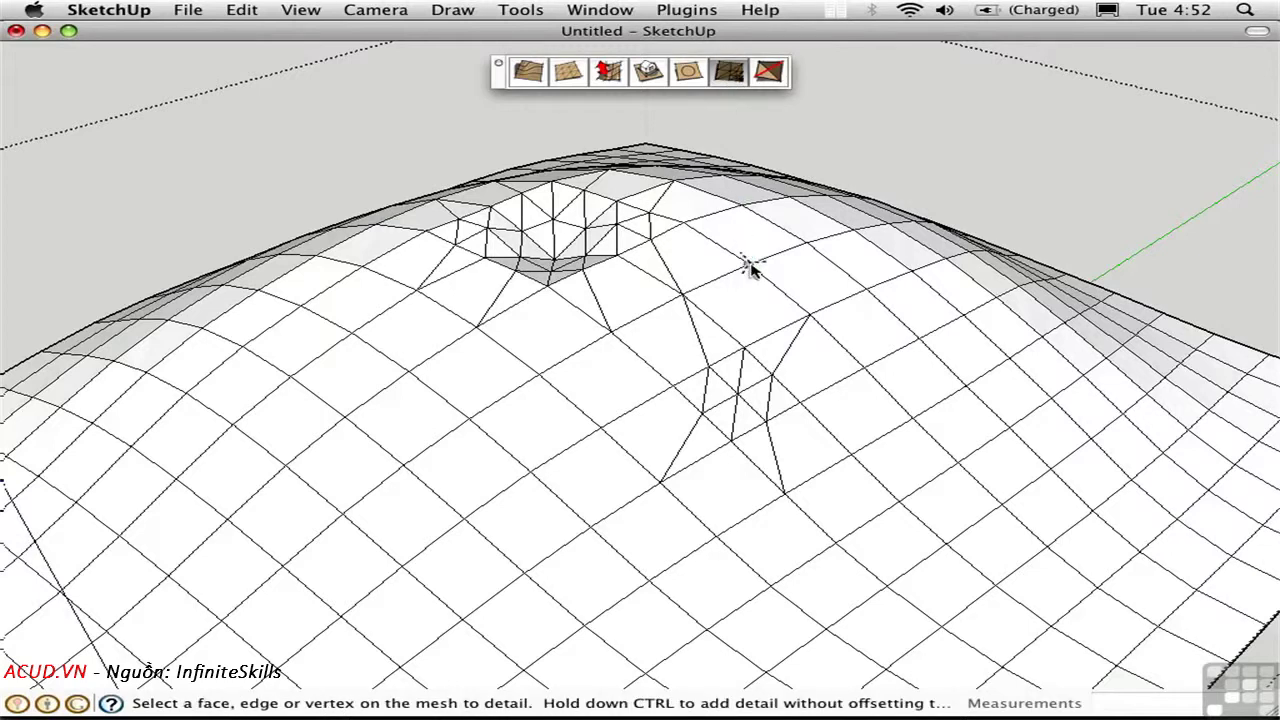
click(740, 392)
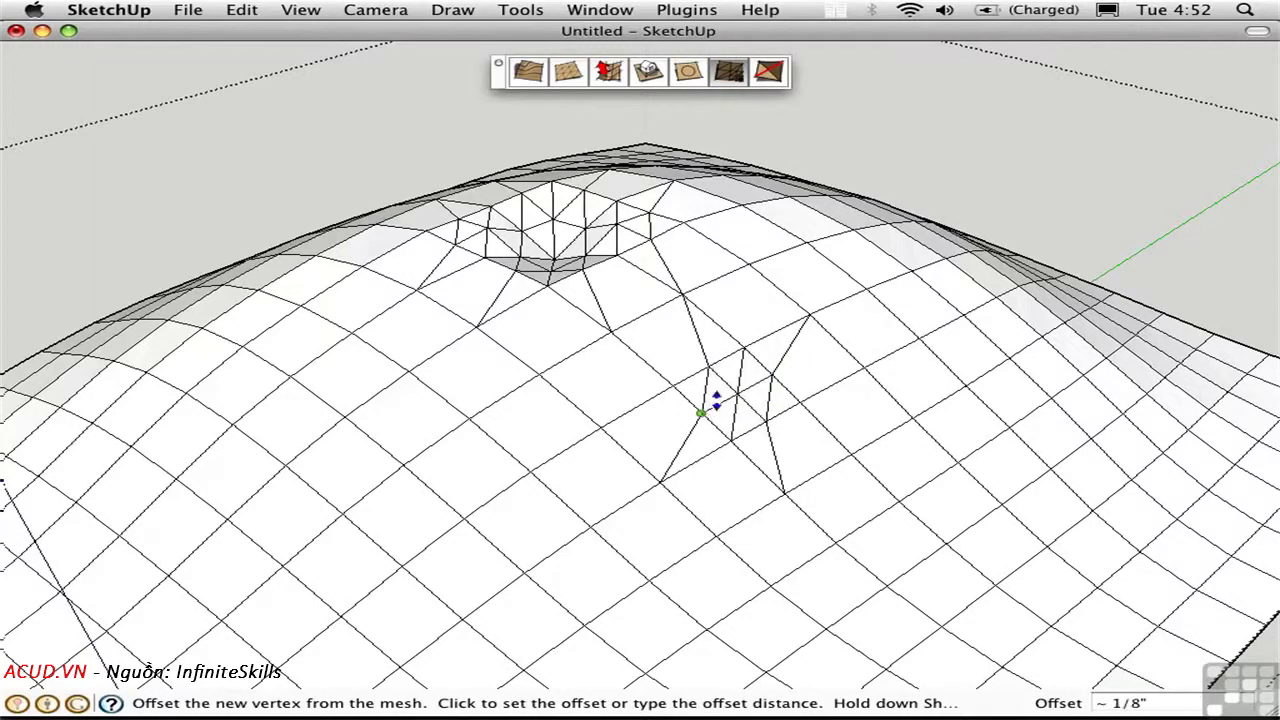
Step: Fix the new vertex, then flip three diagonal edges in the subdivided patch with Flip Edge
click(714, 392)
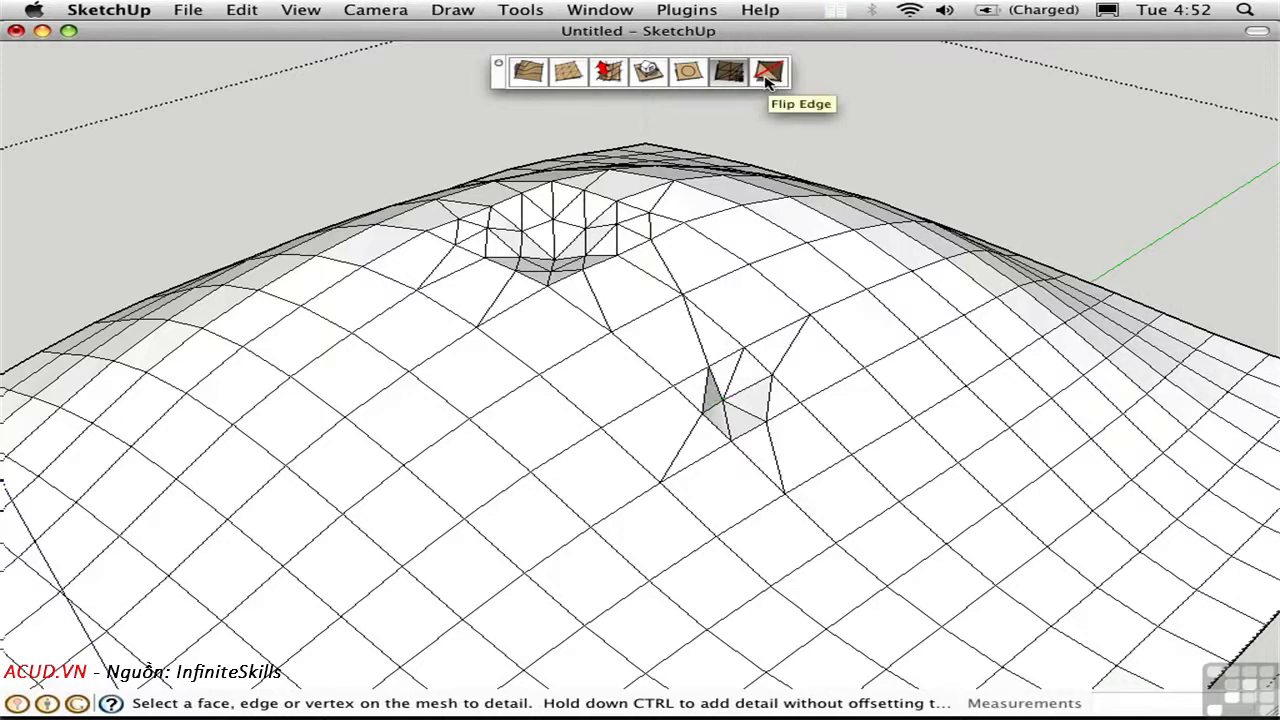
click(768, 74)
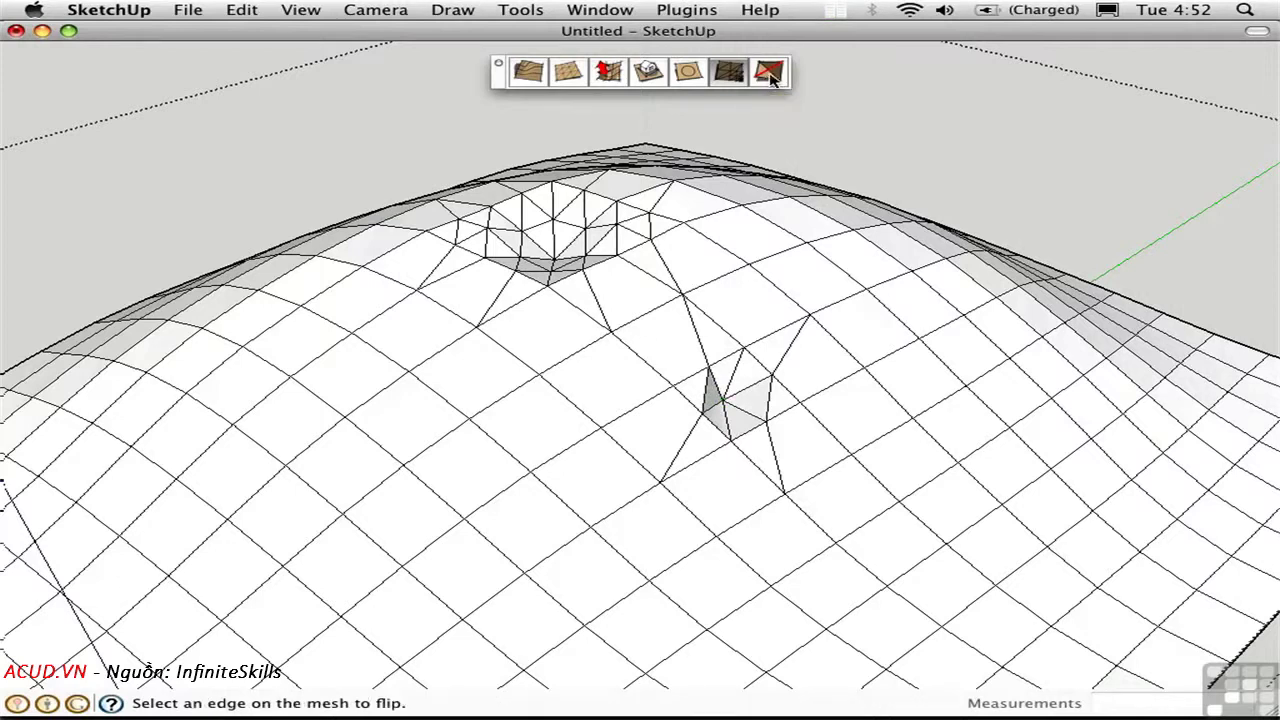
click(722, 326)
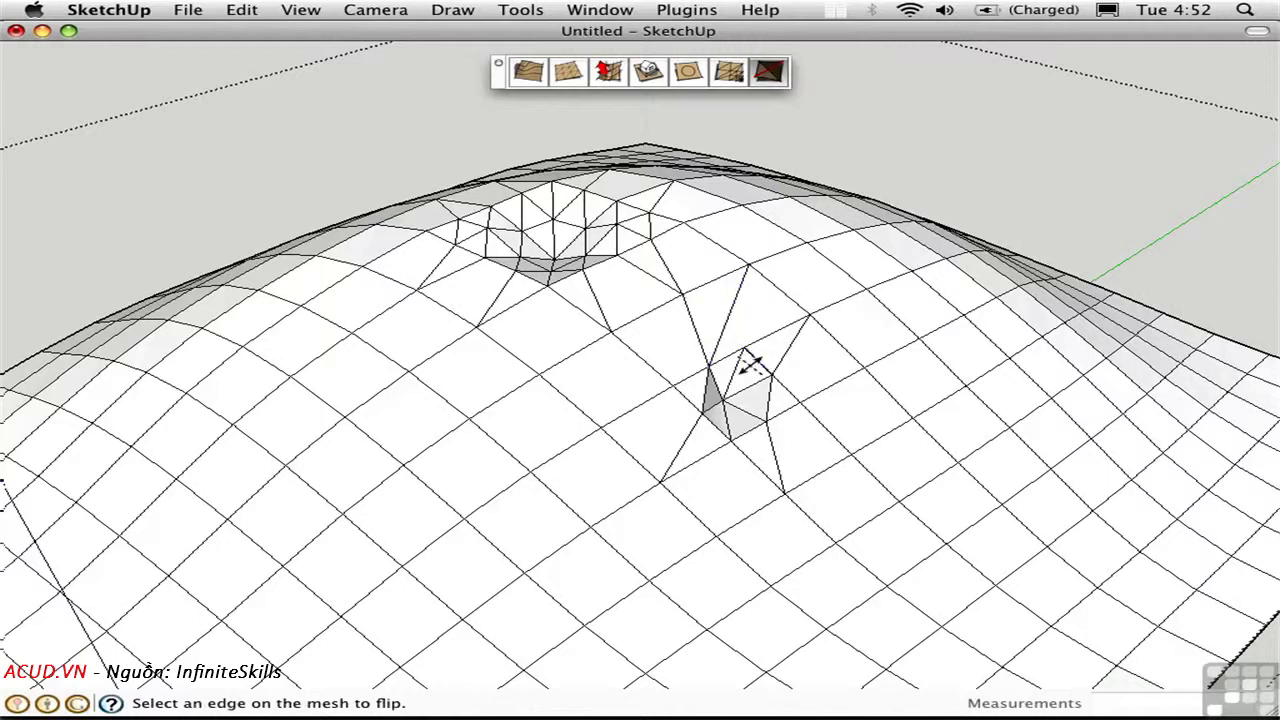
click(743, 397)
click(735, 414)
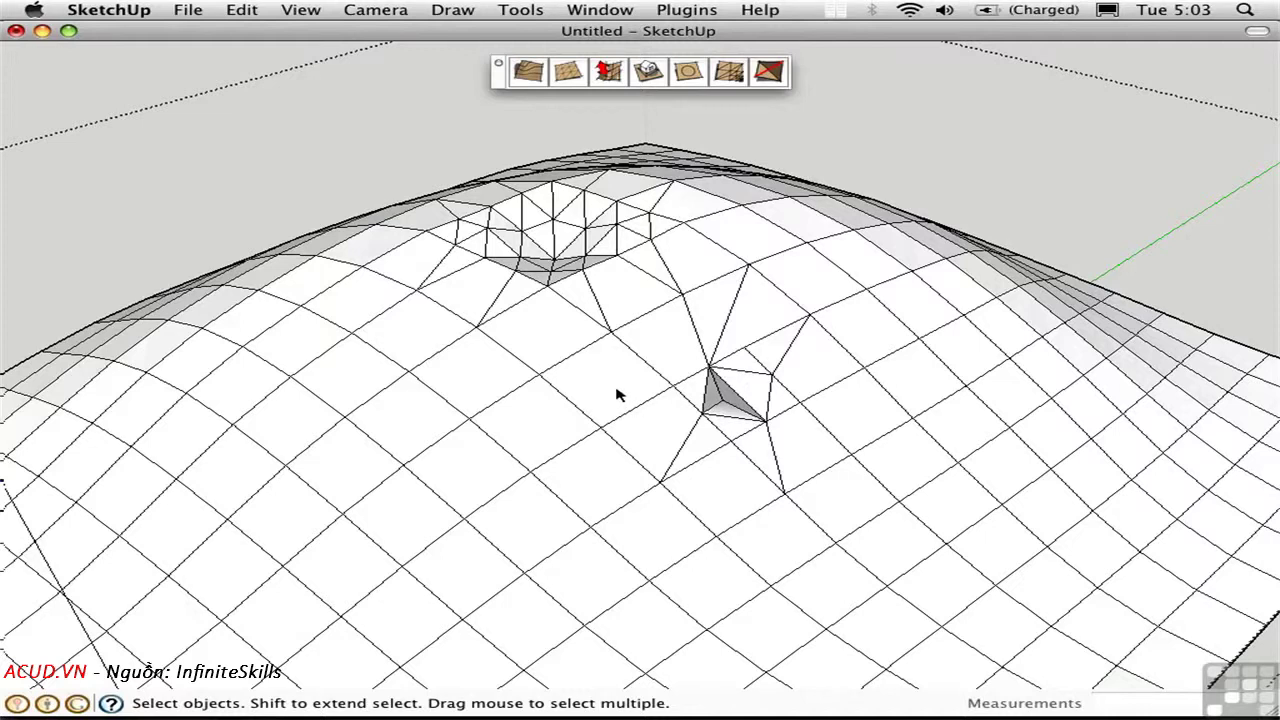
key(m)
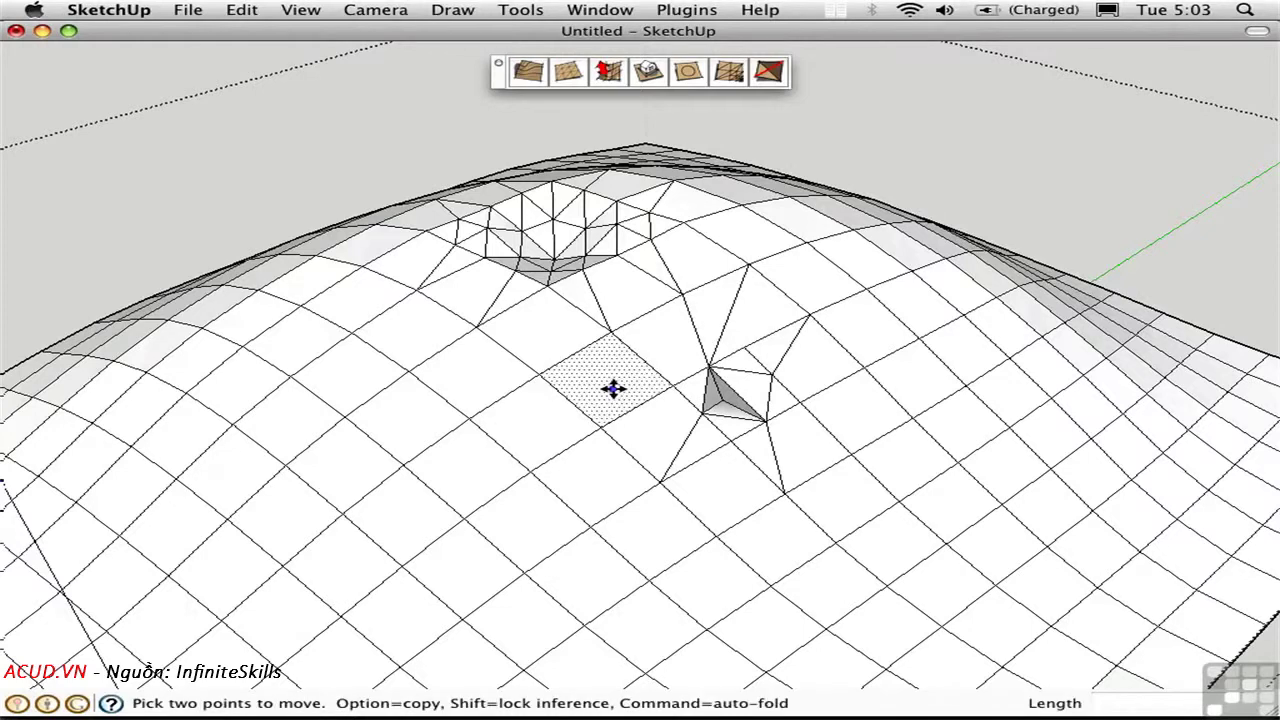
click(609, 331)
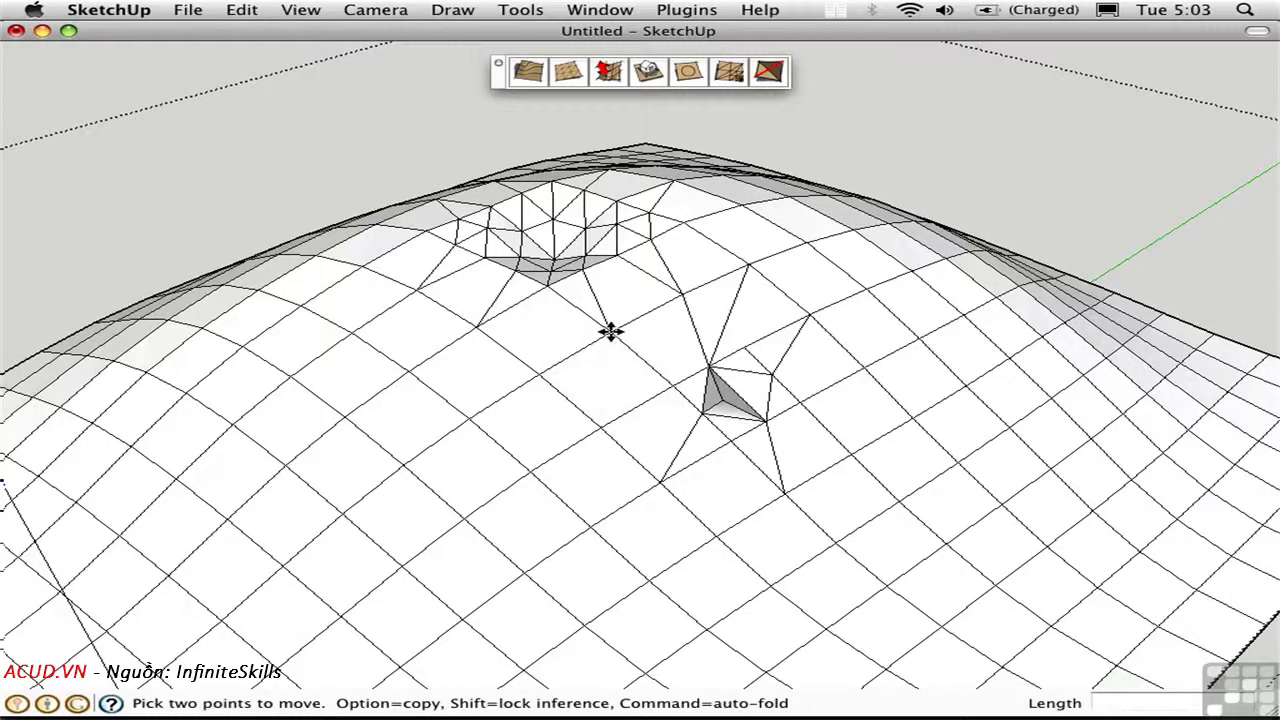
click(546, 285)
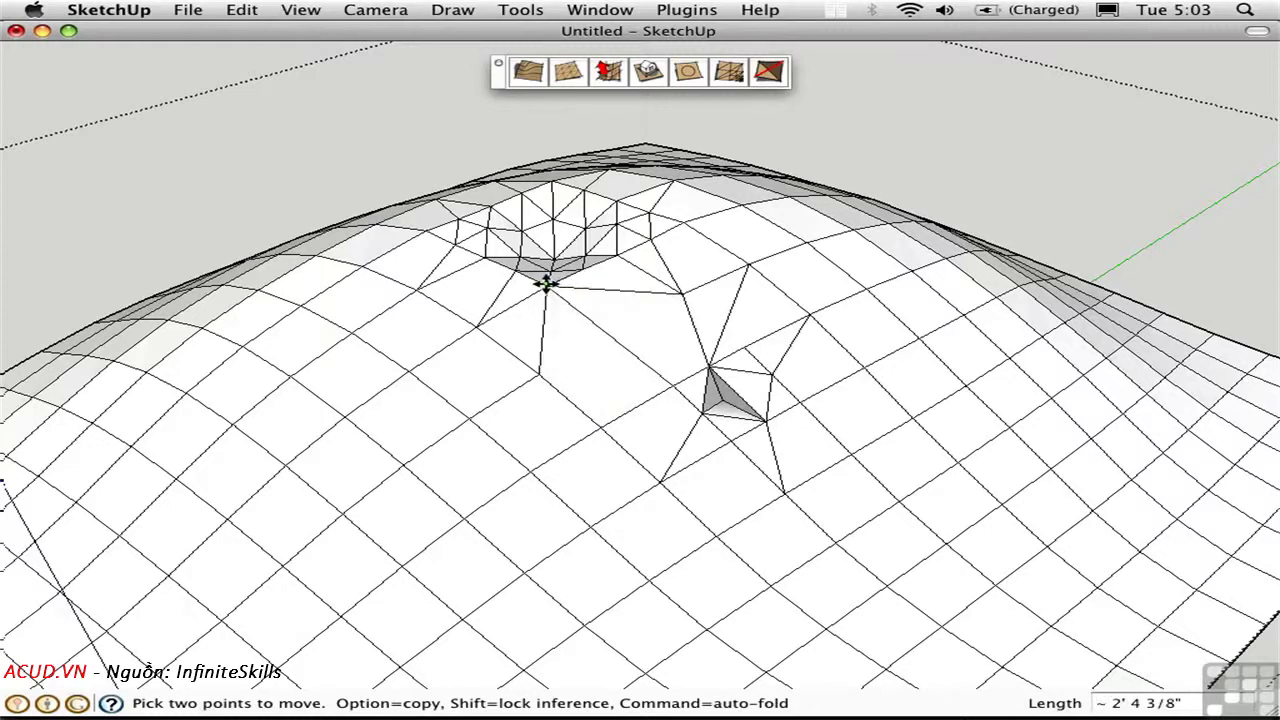
click(549, 378)
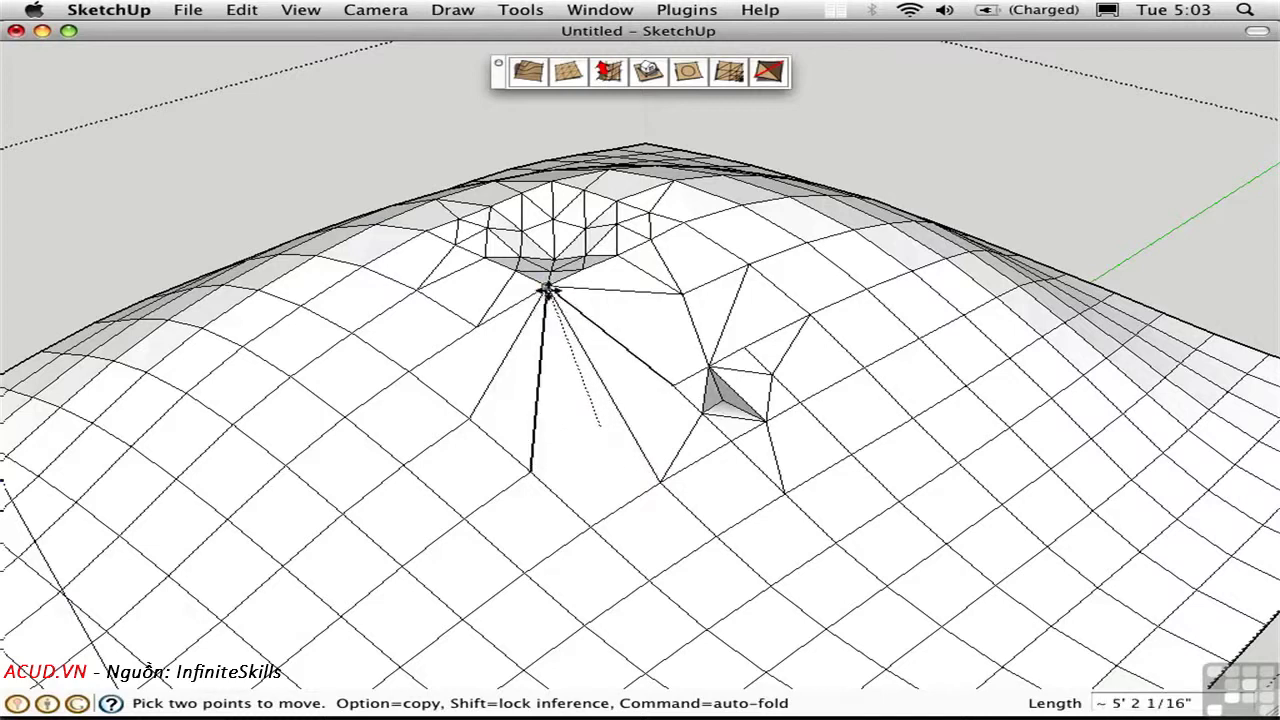
click(546, 288)
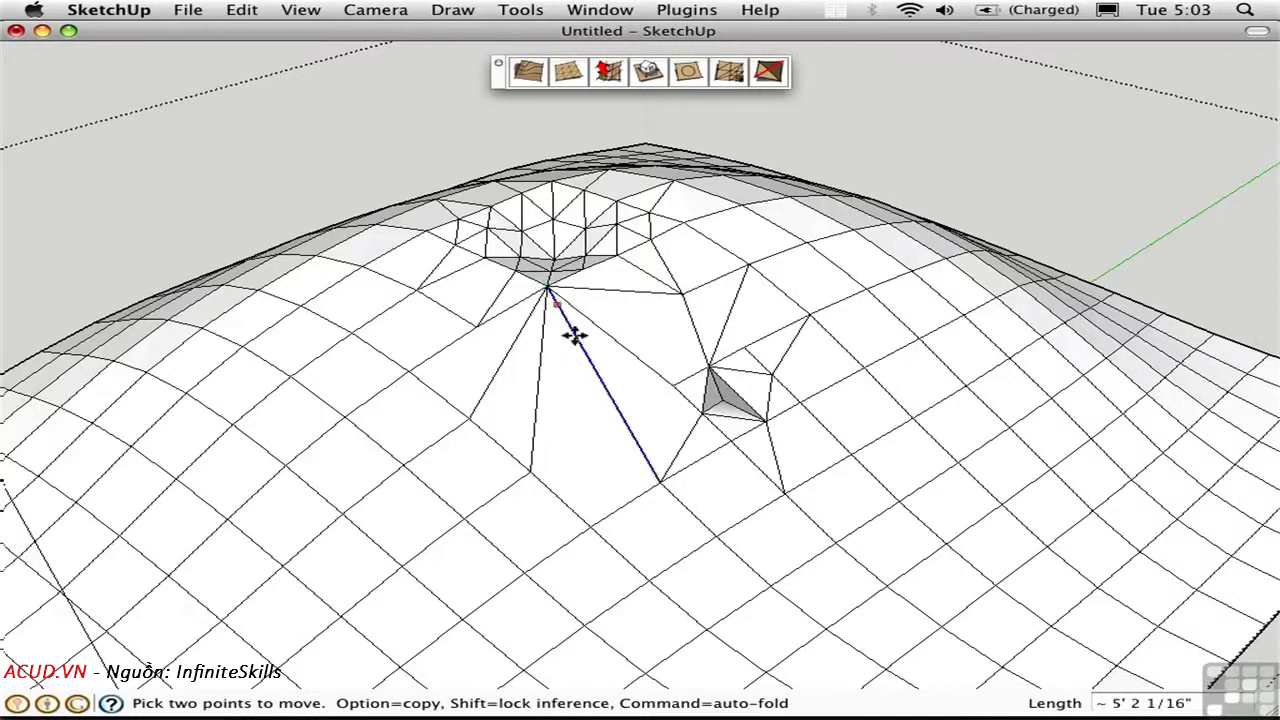
click(530, 460)
click(472, 420)
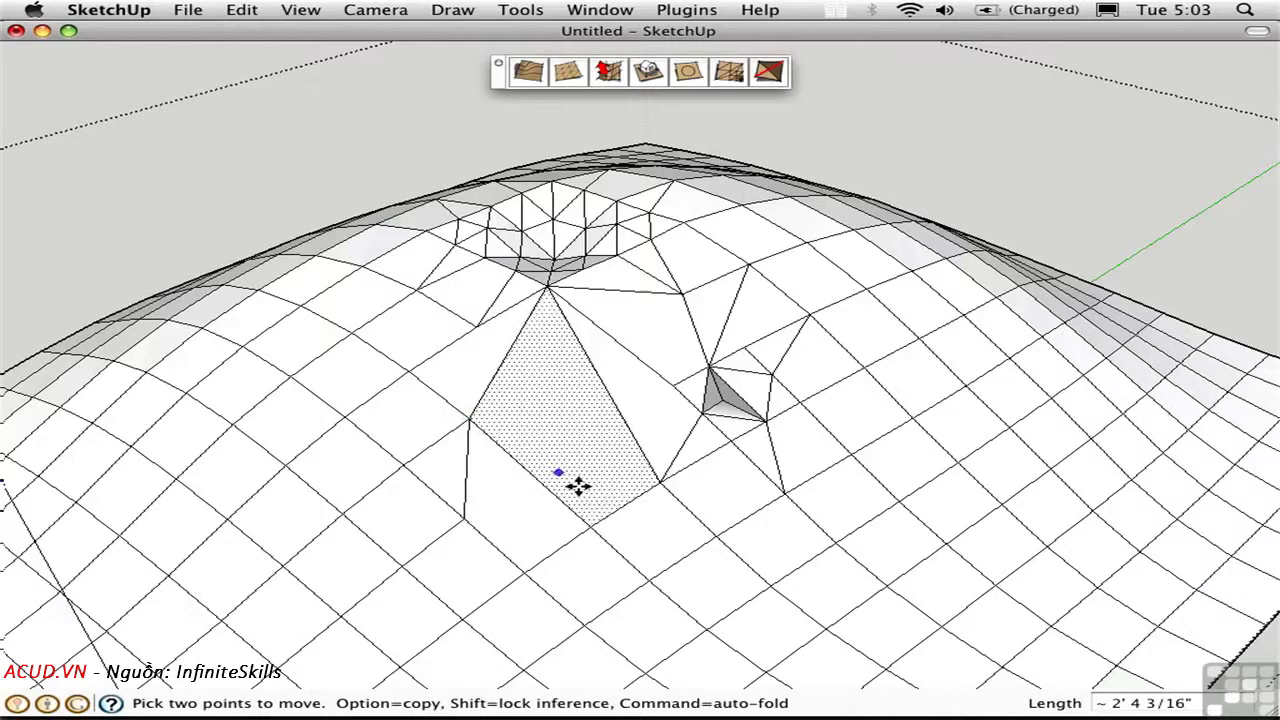
click(659, 482)
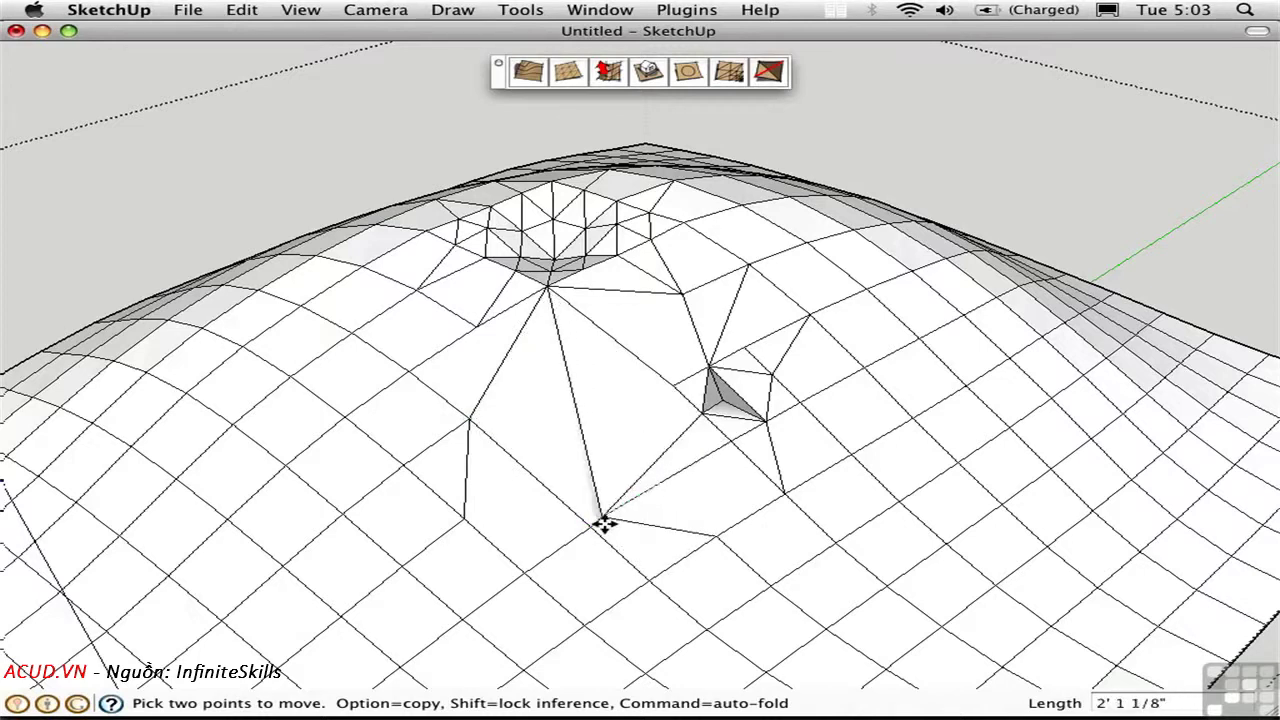
click(716, 537)
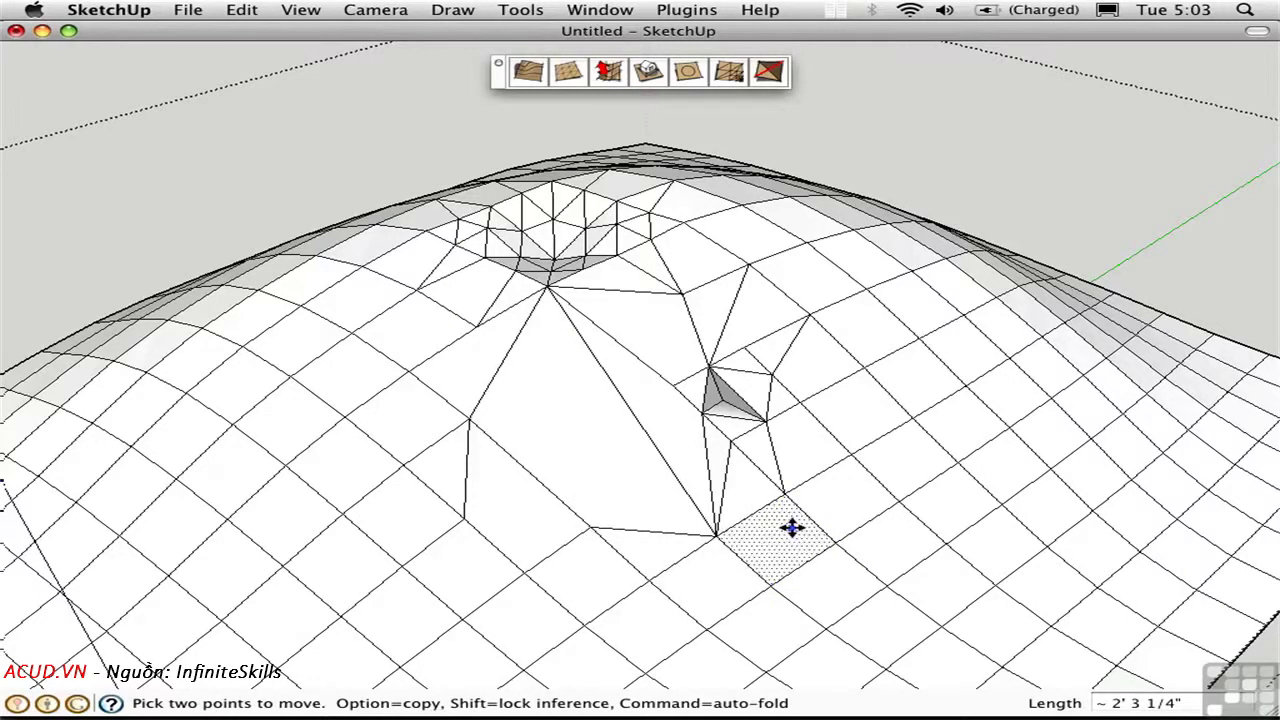
key(space)
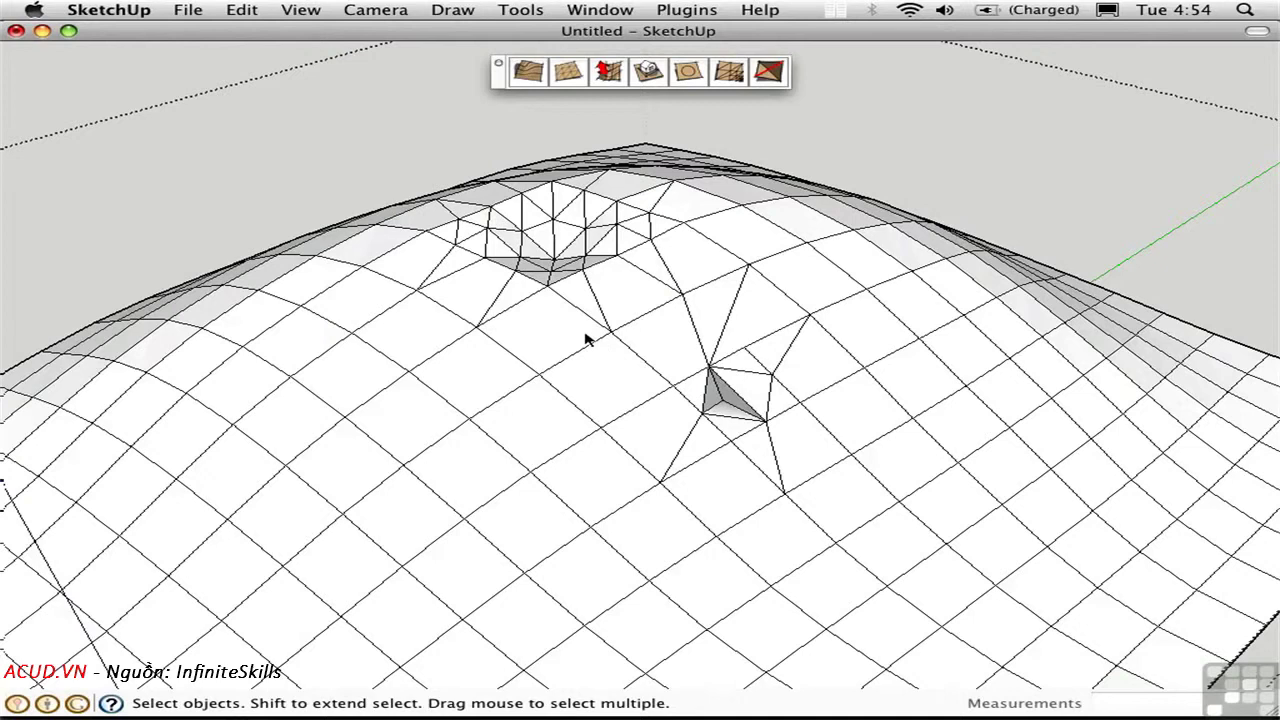
Step: Soften the whole mesh at 51° including coplanar edges, then erase the small triangular pyramid
triple_click(586, 340)
click(603, 9)
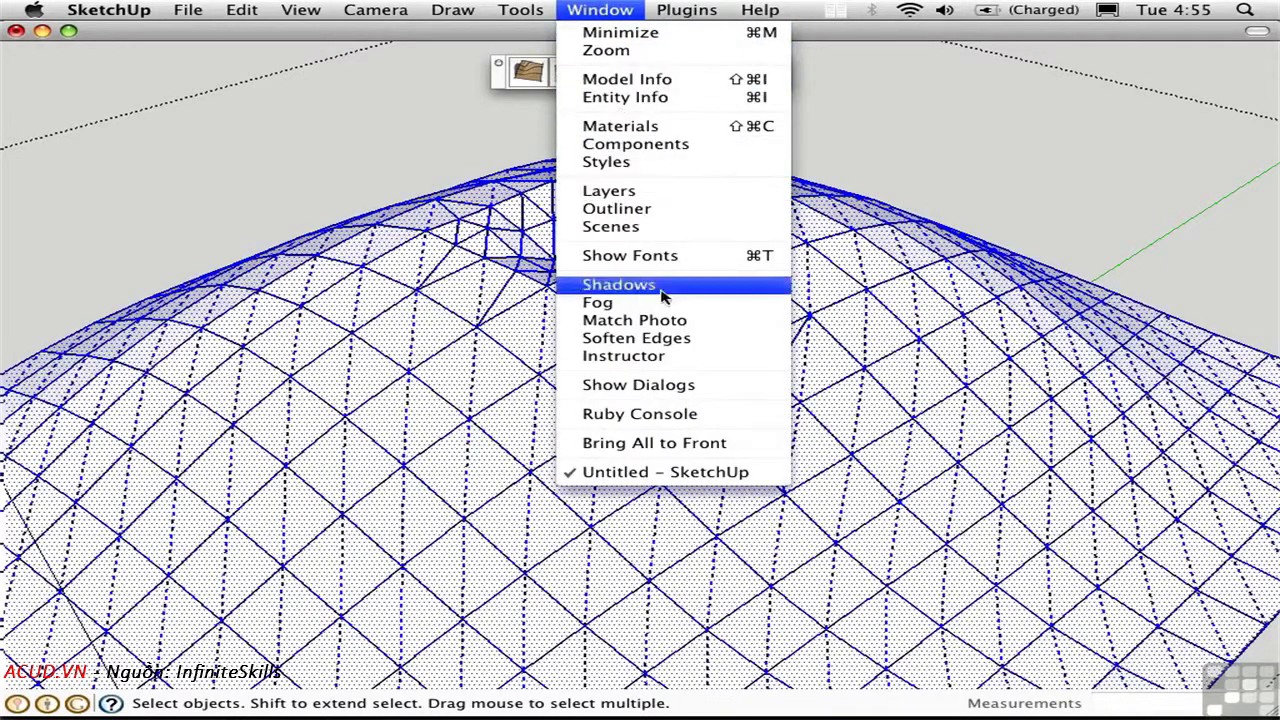
click(668, 338)
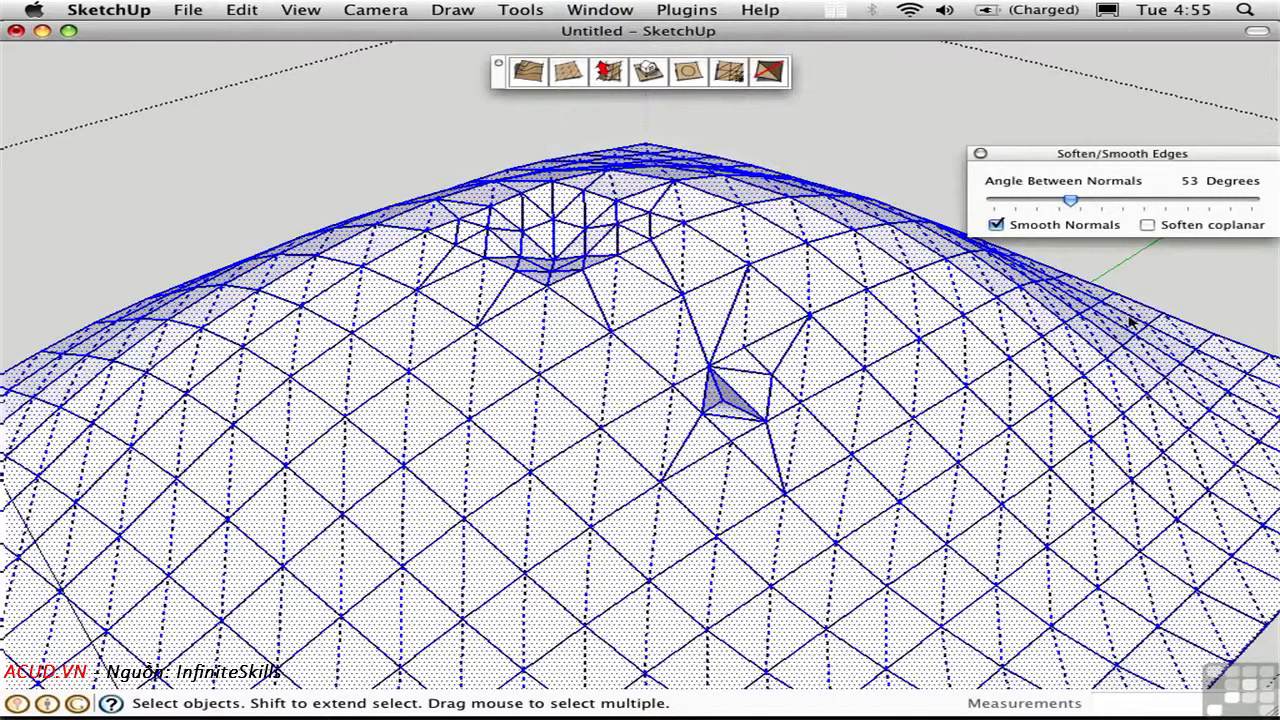
click(1148, 226)
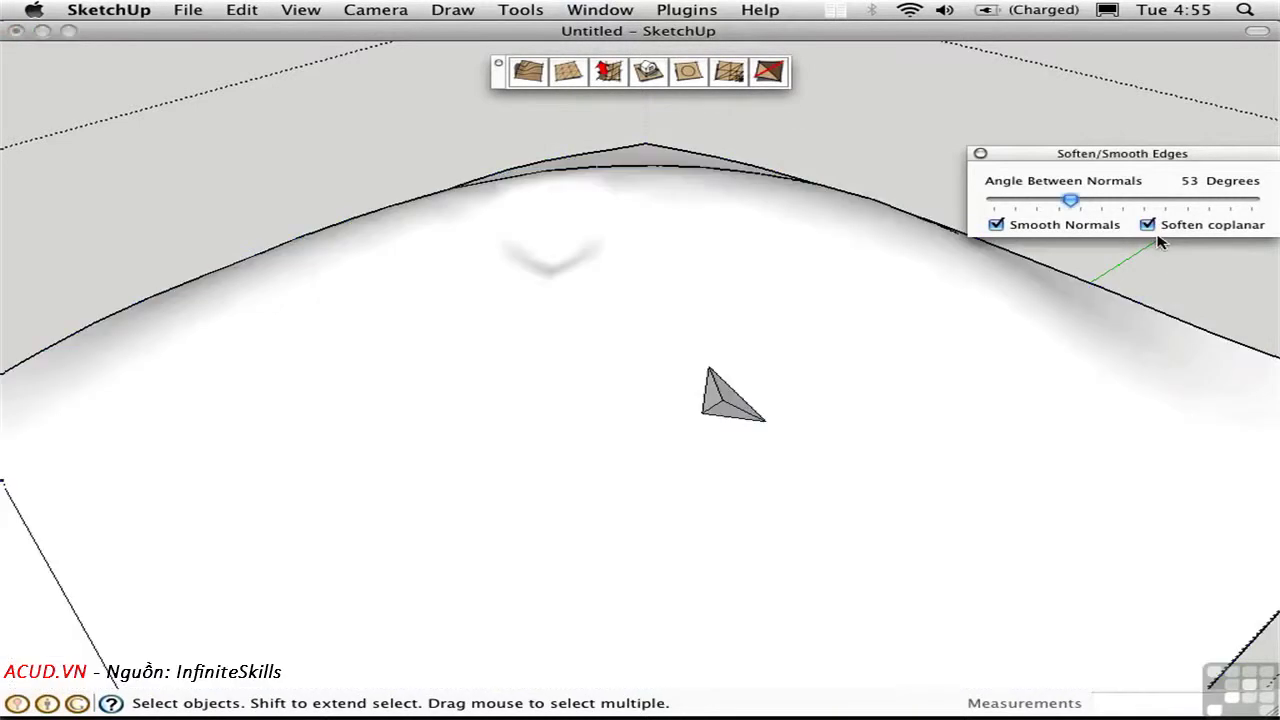
mouse_move(1071, 200)
mouse_down()
mouse_move(1030, 200)
mouse_move(1073, 200)
mouse_up()
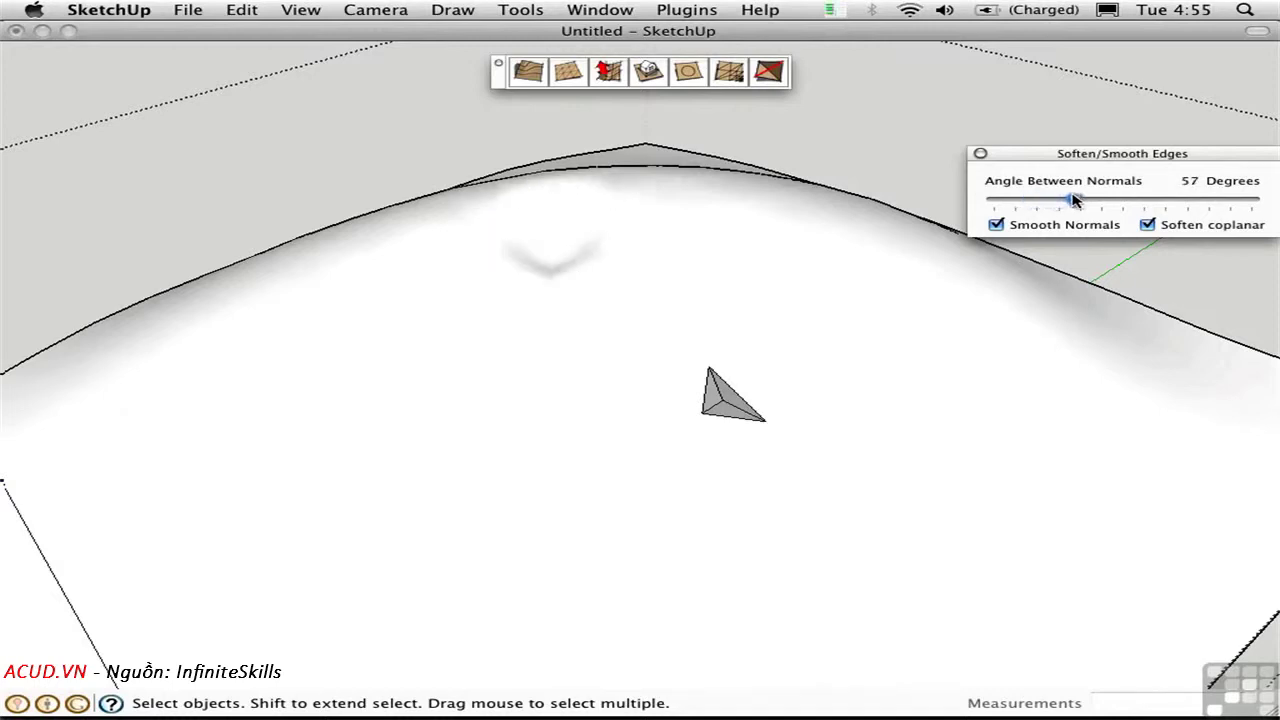
click(980, 154)
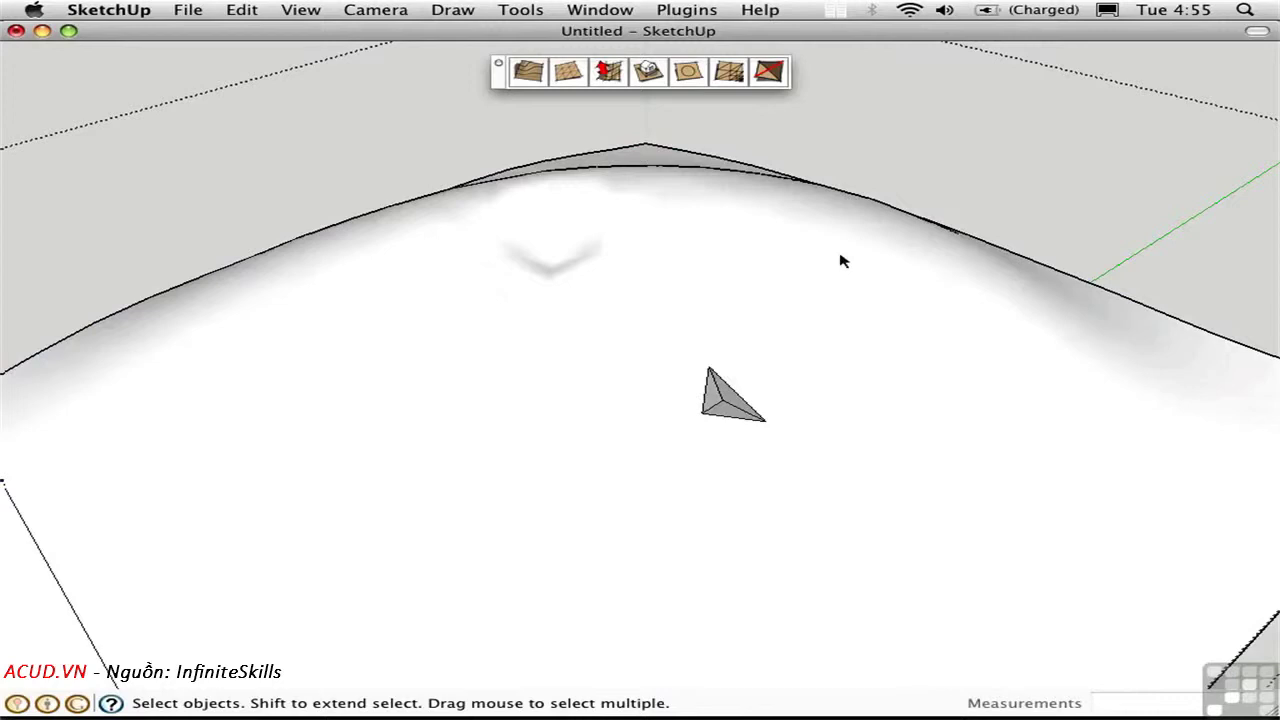
key(e)
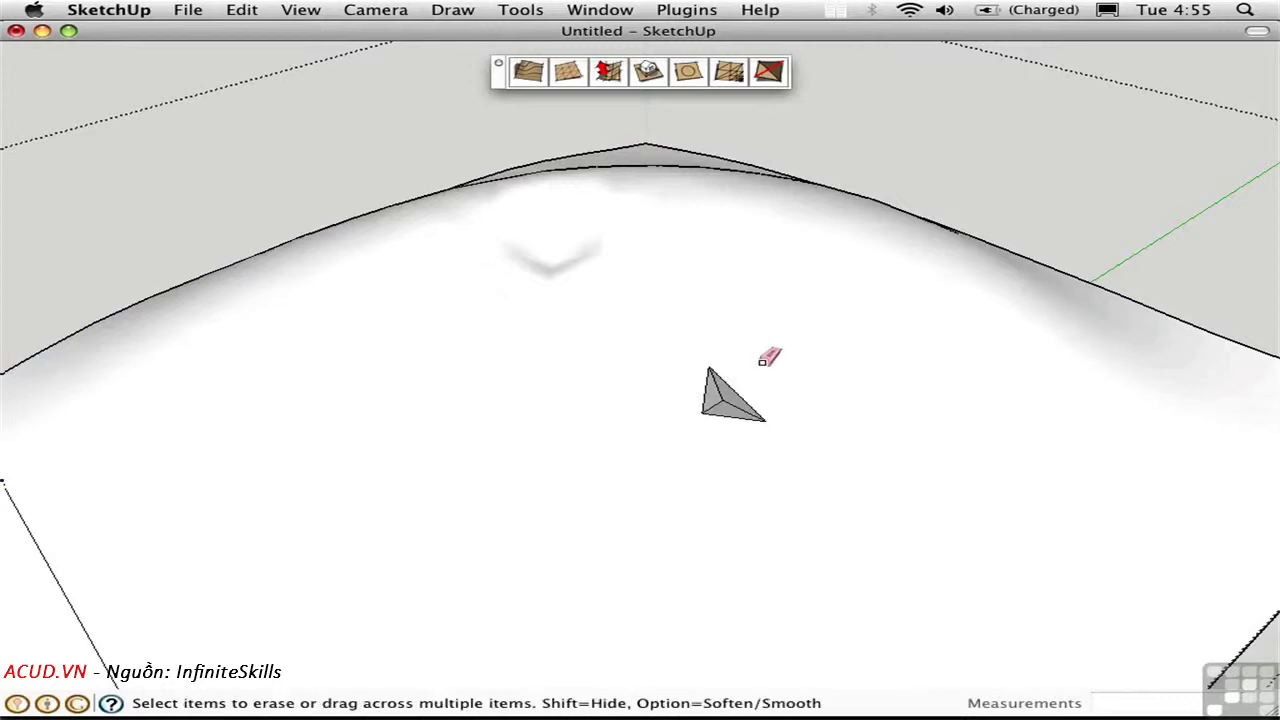
mouse_move(737, 371)
mouse_down()
mouse_move(708, 399)
mouse_move(747, 416)
mouse_up()
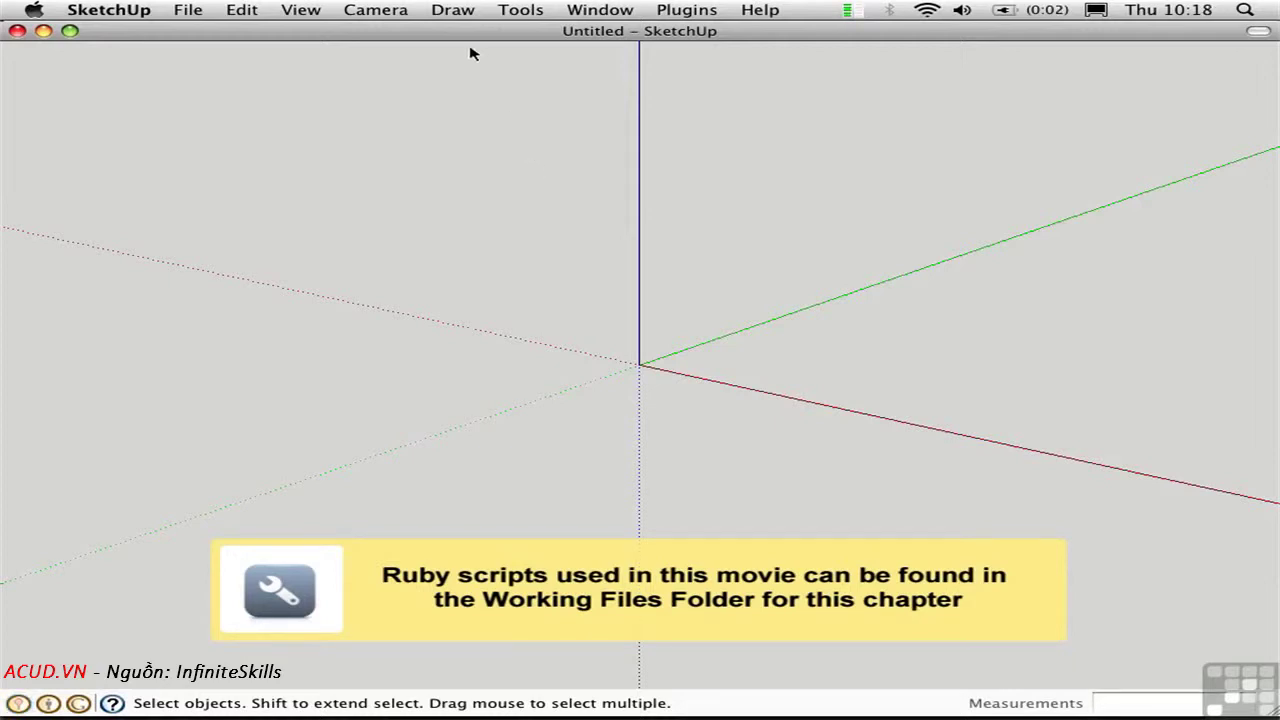
Step: Start a 2×2-order, 12-step Bezier Patch from the origin with its second corner along the red axis
click(452, 10)
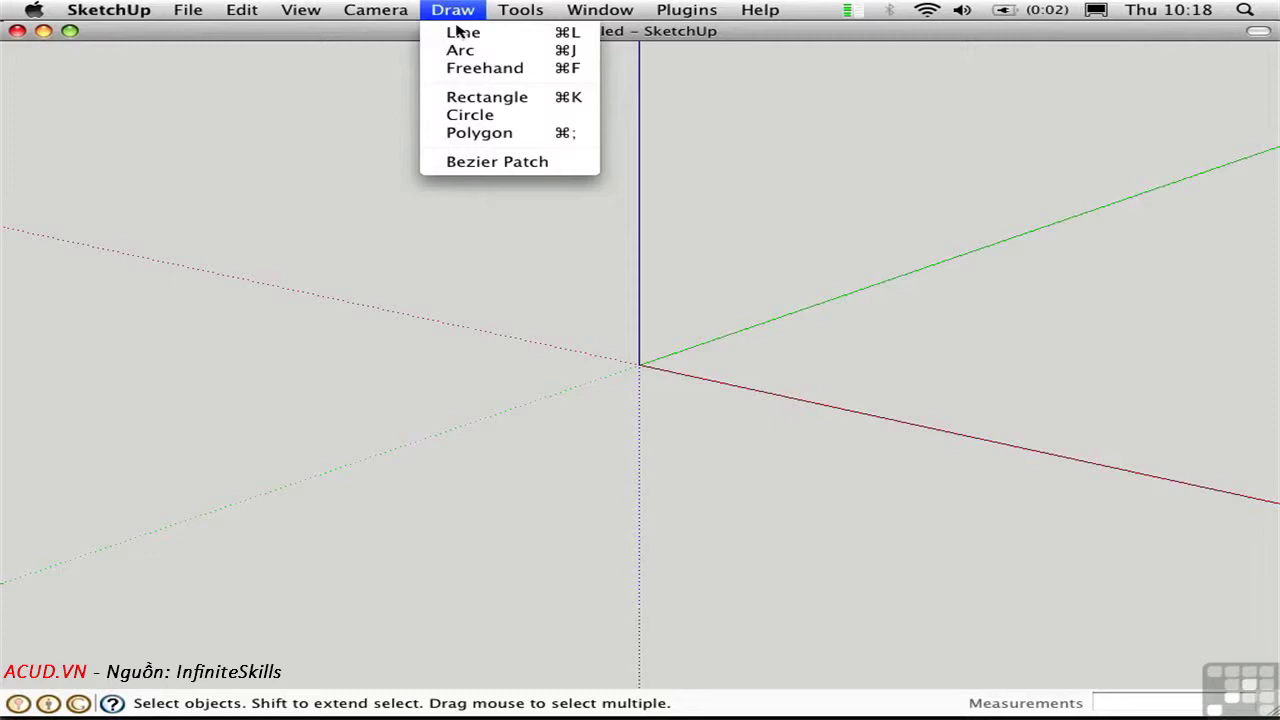
click(505, 160)
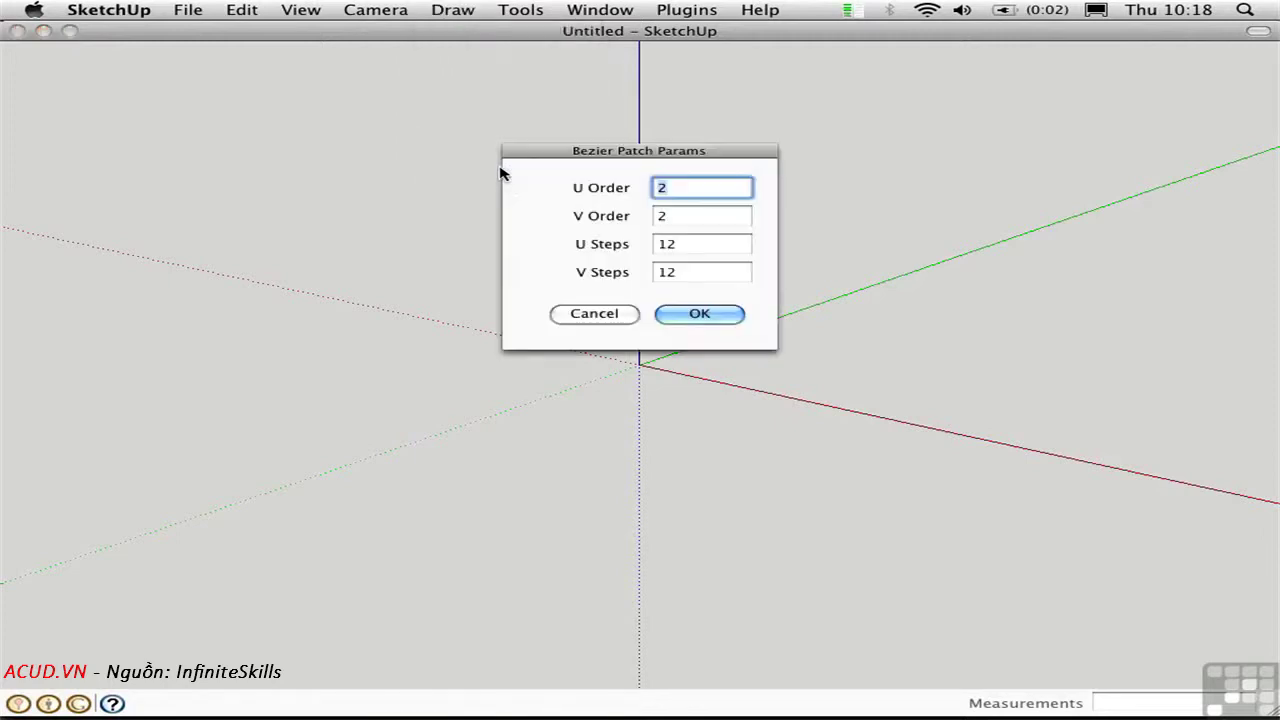
click(695, 318)
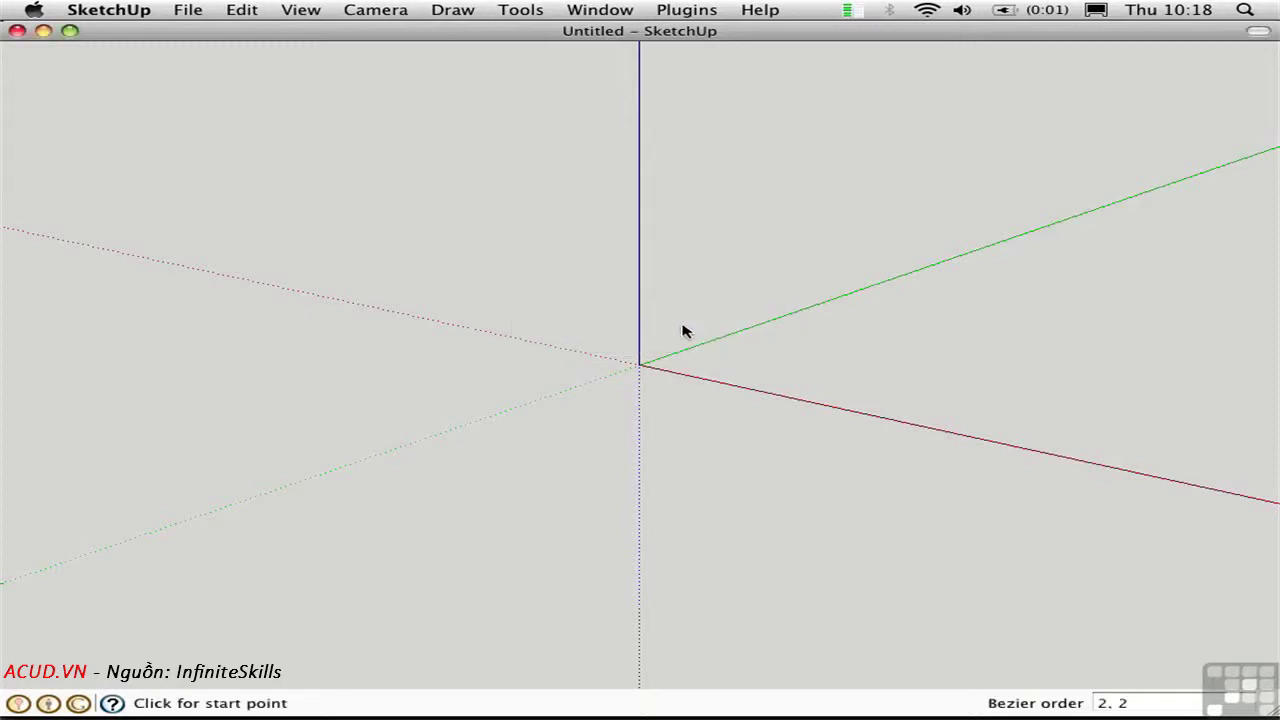
click(640, 366)
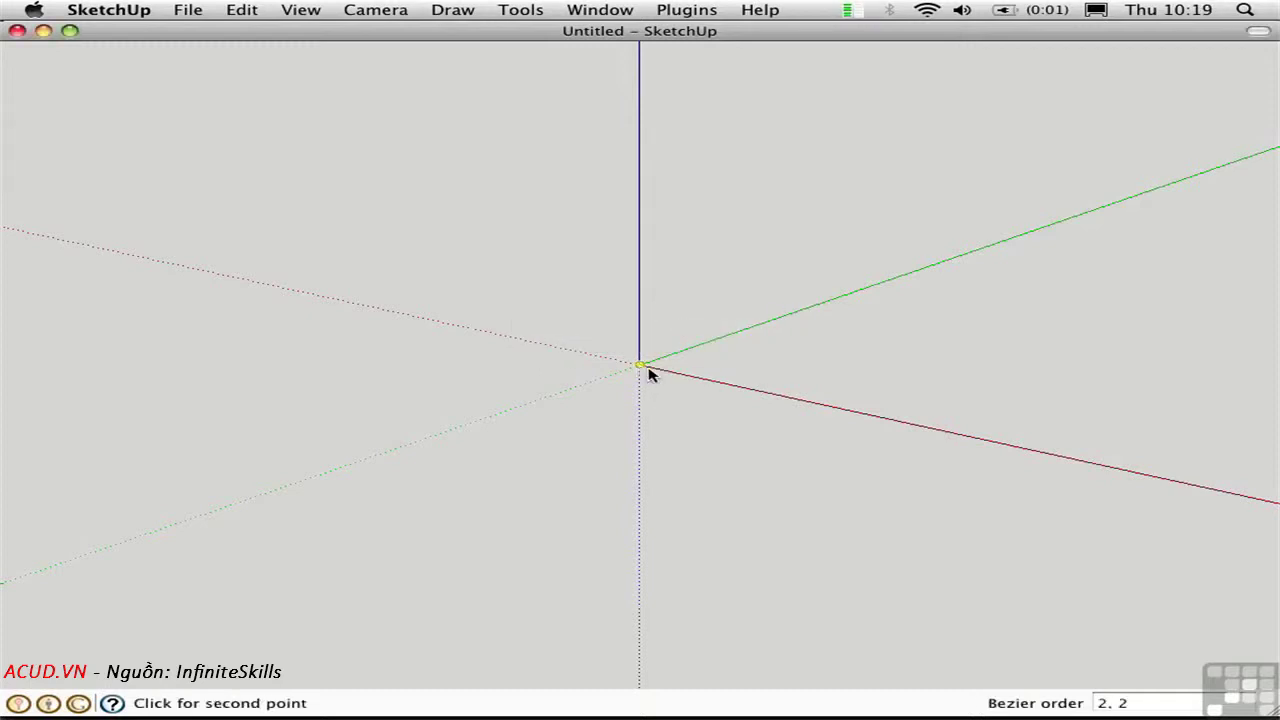
click(1036, 452)
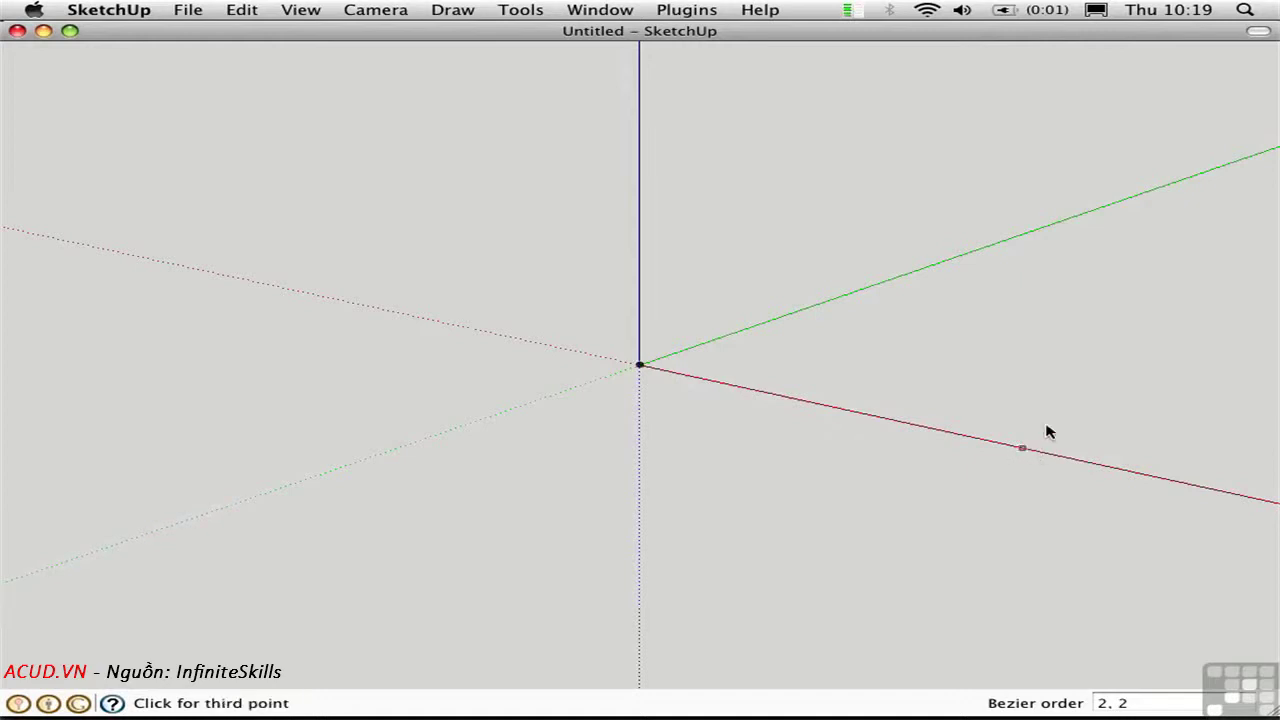
Step: Place the patch's third corner, then open the flat 12×12 Bezier patch for control-point editing
click(1230, 283)
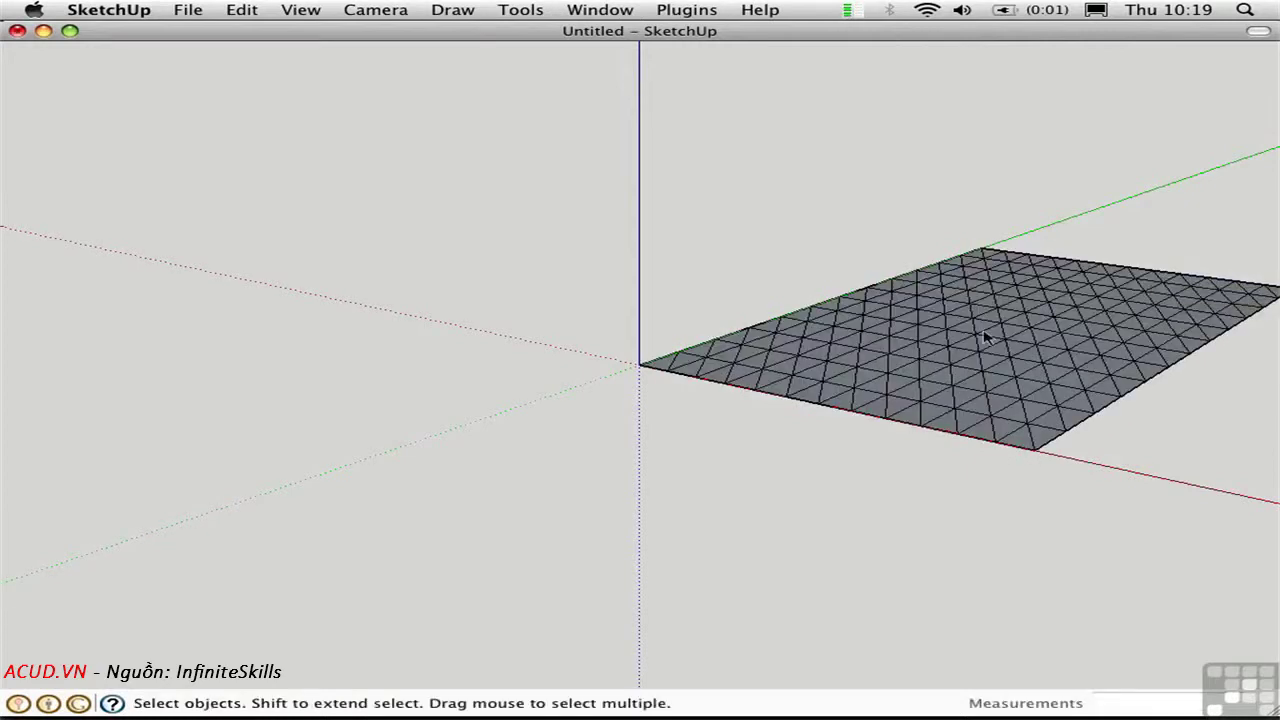
mouse_move(990, 338)
middle_down()
mouse_move(891, 334)
mouse_move(746, 386)
mouse_move(651, 494)
mouse_move(688, 375)
middle_up()
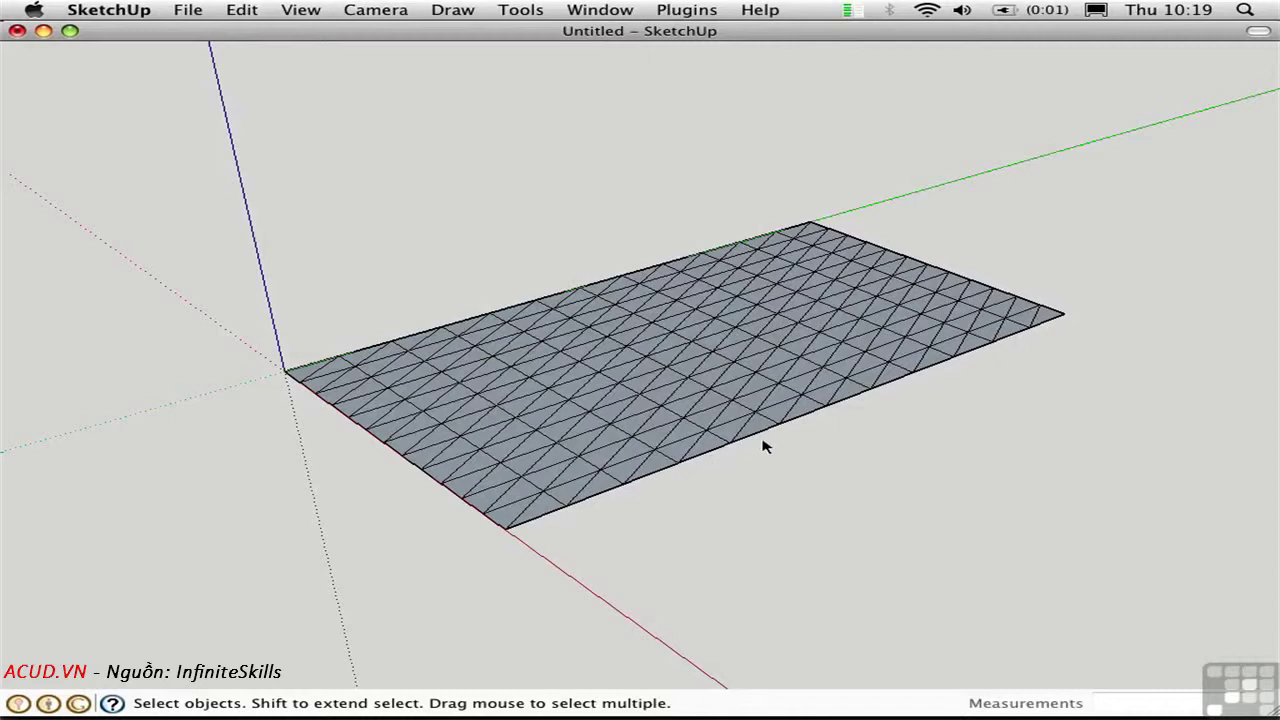
triple_click(686, 353)
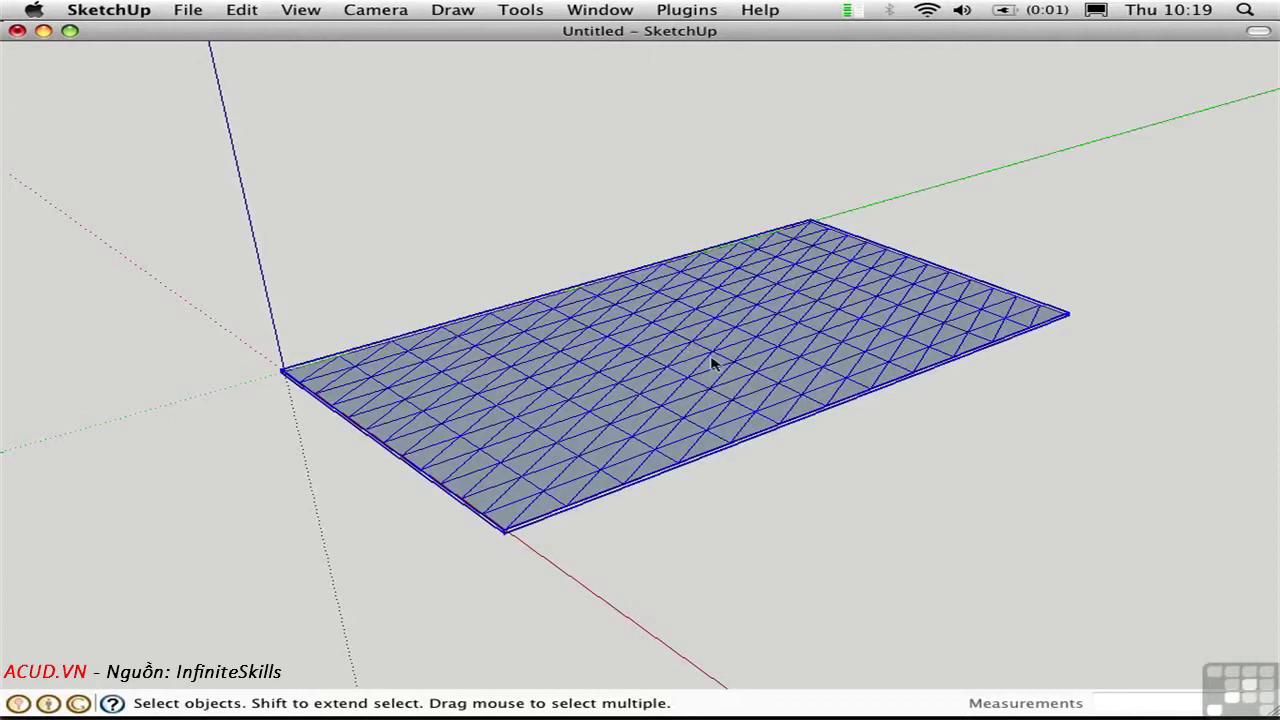
right_click(676, 341)
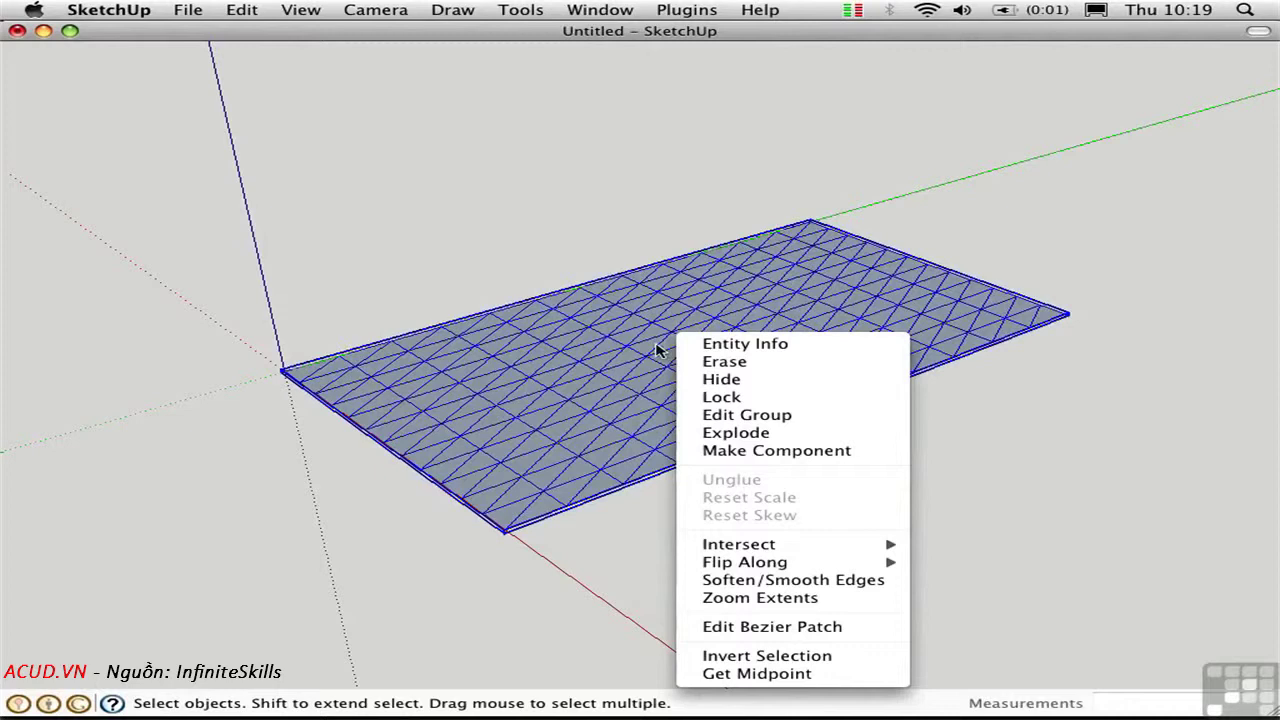
click(726, 627)
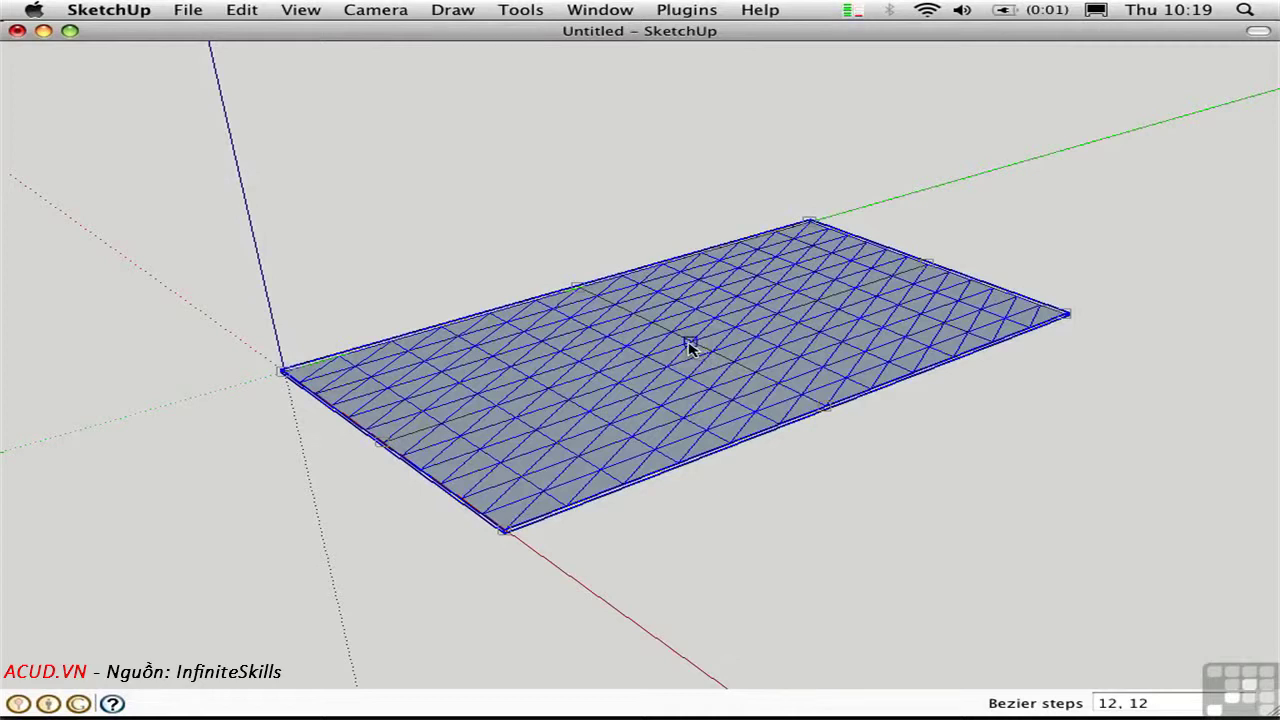
Step: Lift the patch's centre control point high above the corners, checking the dome from several angles
drag(693, 347, 676, 57)
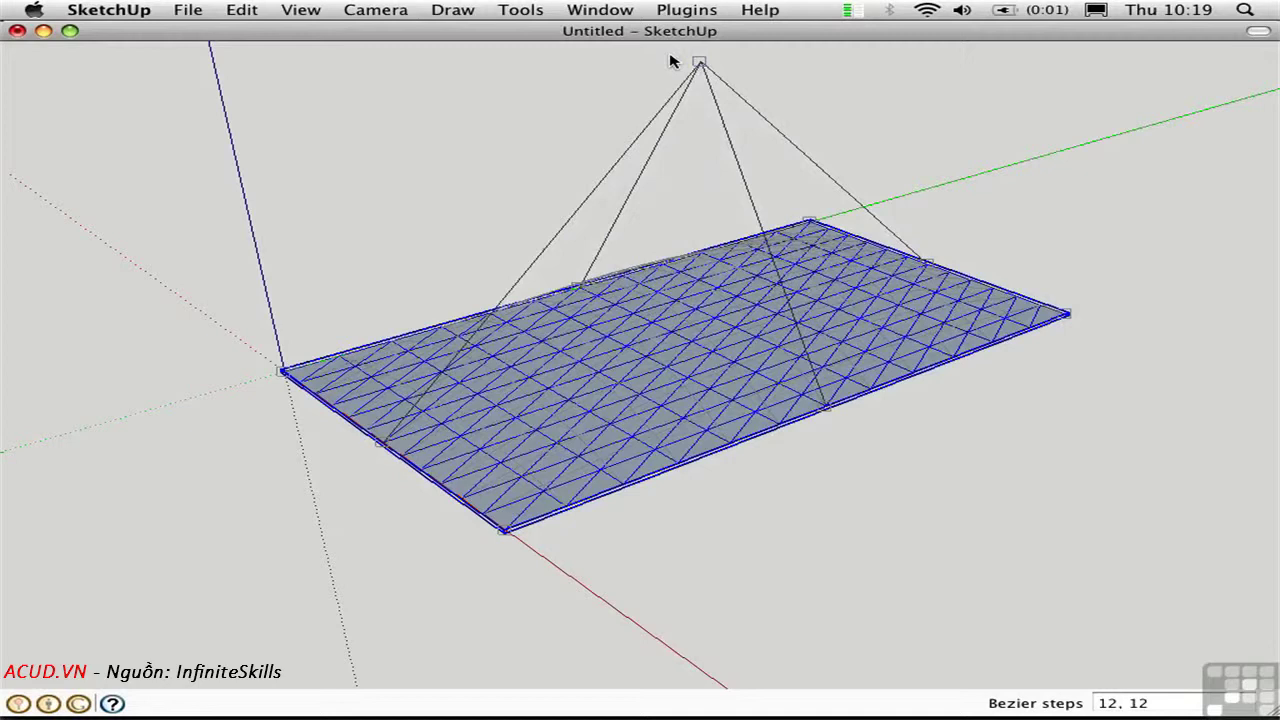
middle_drag(811, 443, 643, 327)
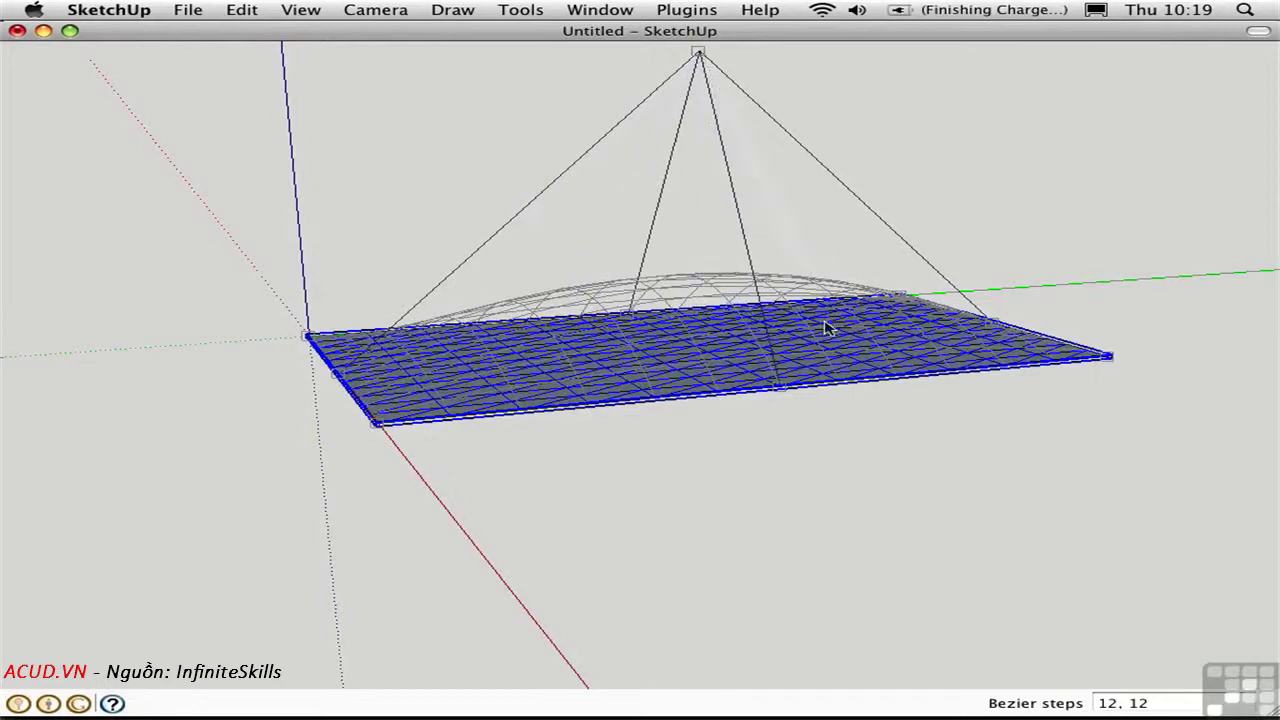
middle_drag(871, 449, 871, 434)
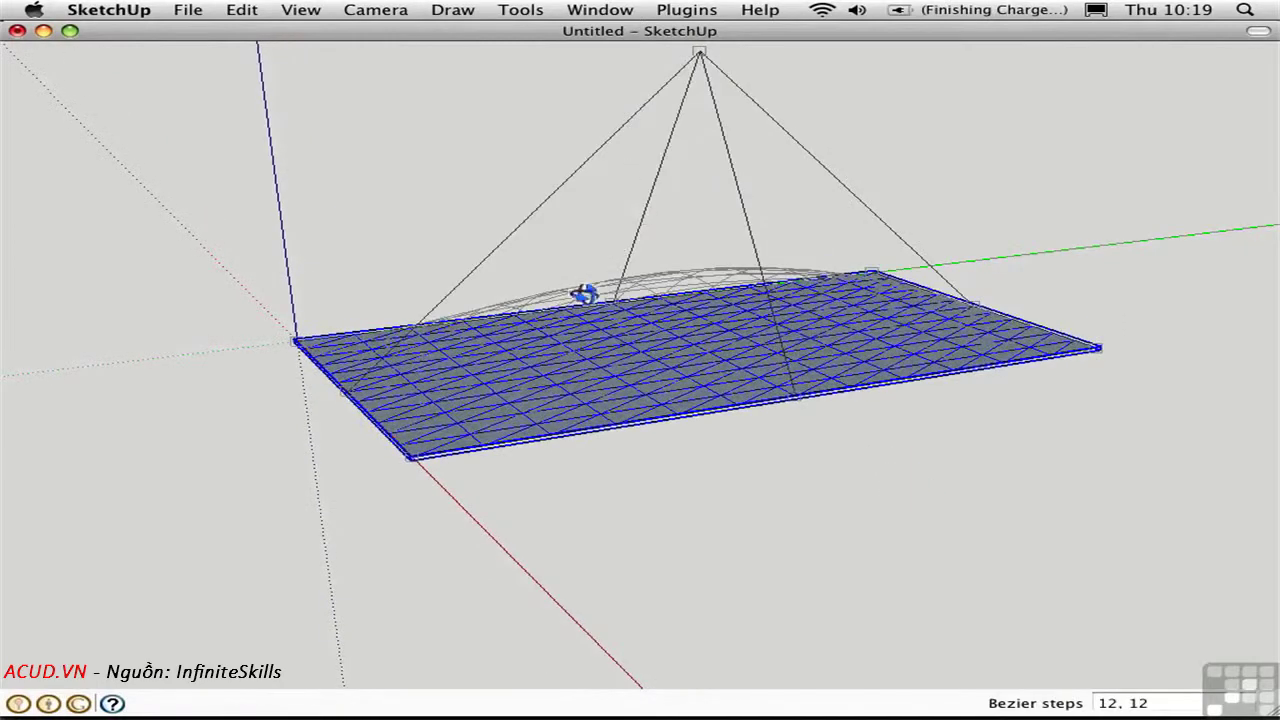
mouse_move(584, 293)
middle_down()
mouse_move(697, 334)
mouse_move(563, 286)
middle_up()
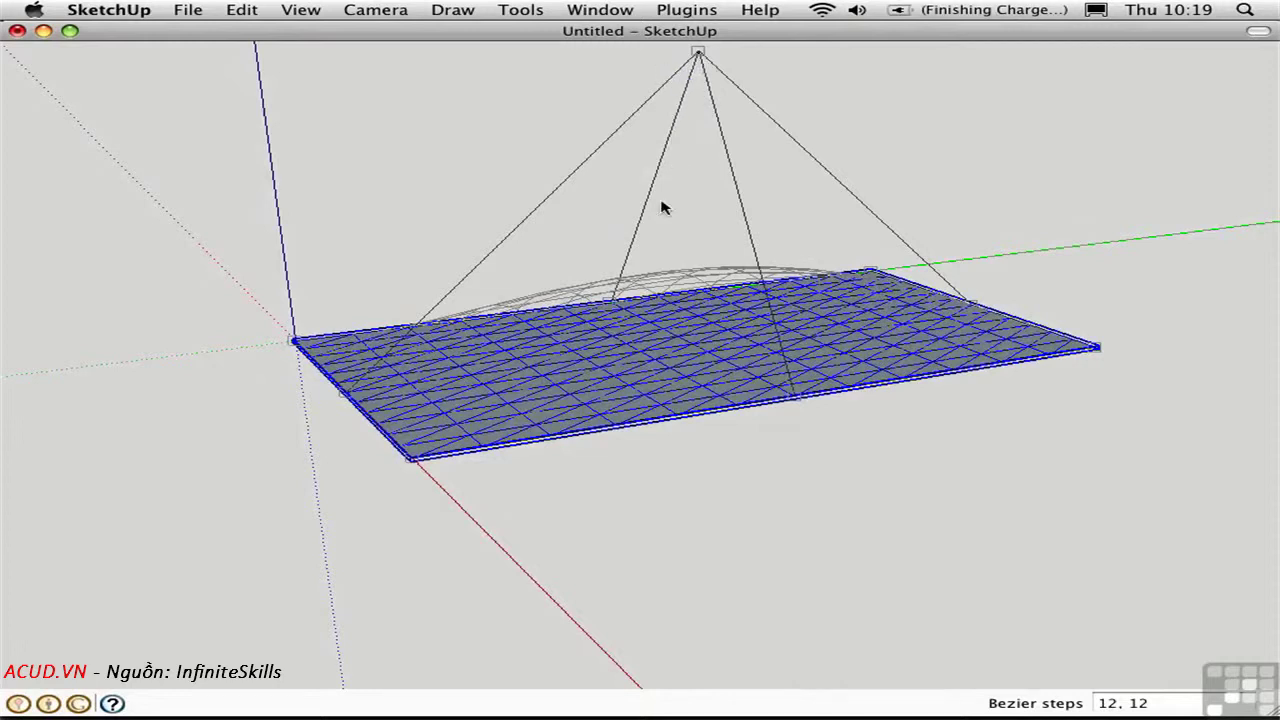
middle_drag(654, 240, 463, 203)
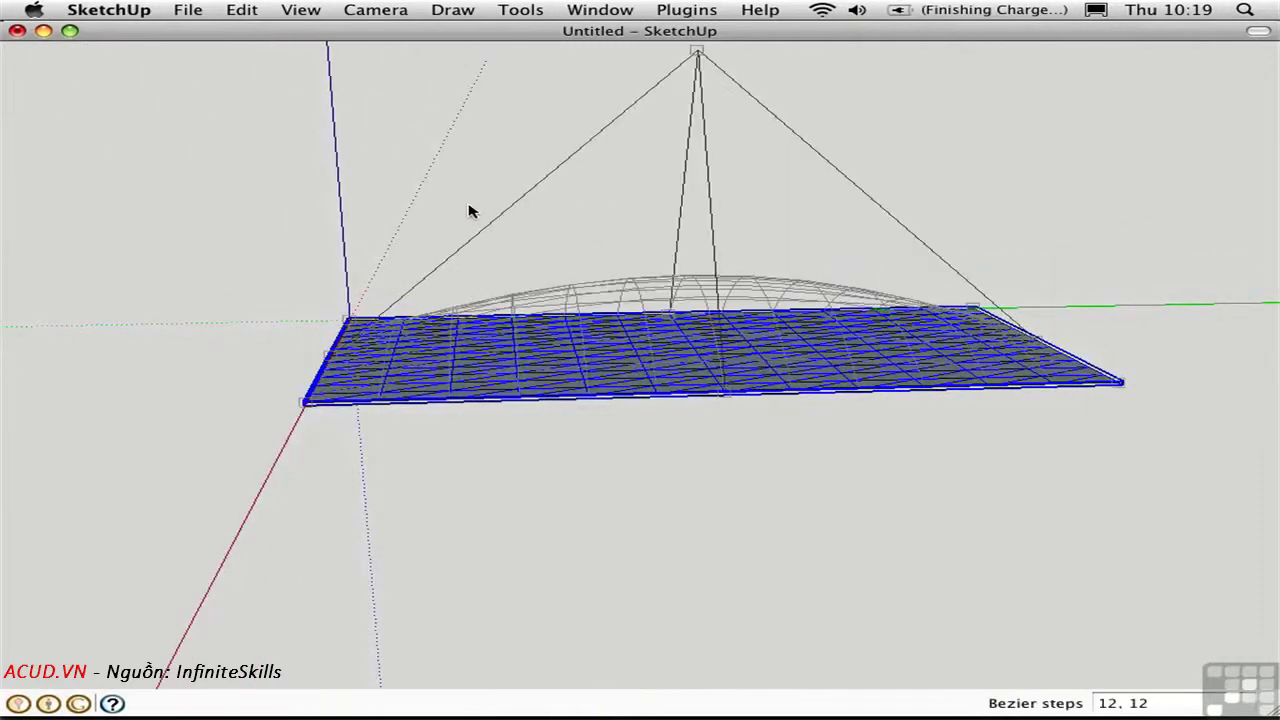
right_click(645, 298)
Step: Commit the domed patch, then reopen it for Bezier patch editing
click(675, 300)
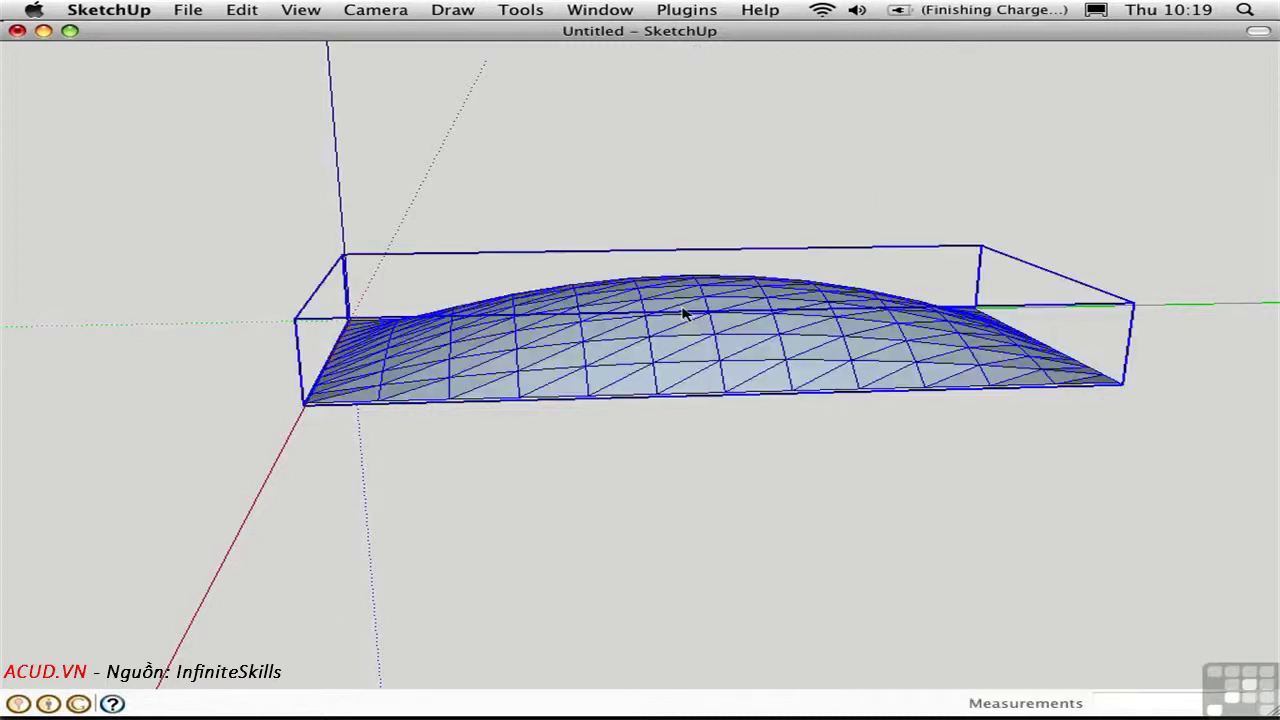
middle_drag(560, 323, 843, 414)
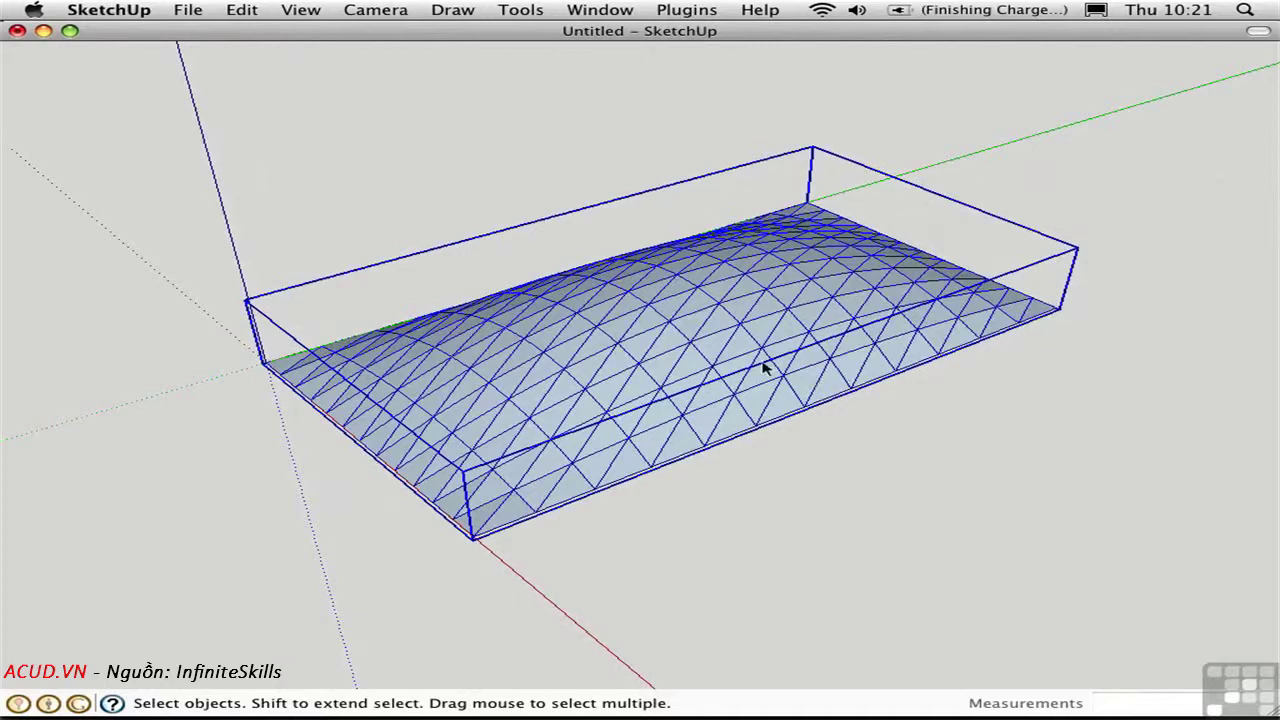
right_click(669, 300)
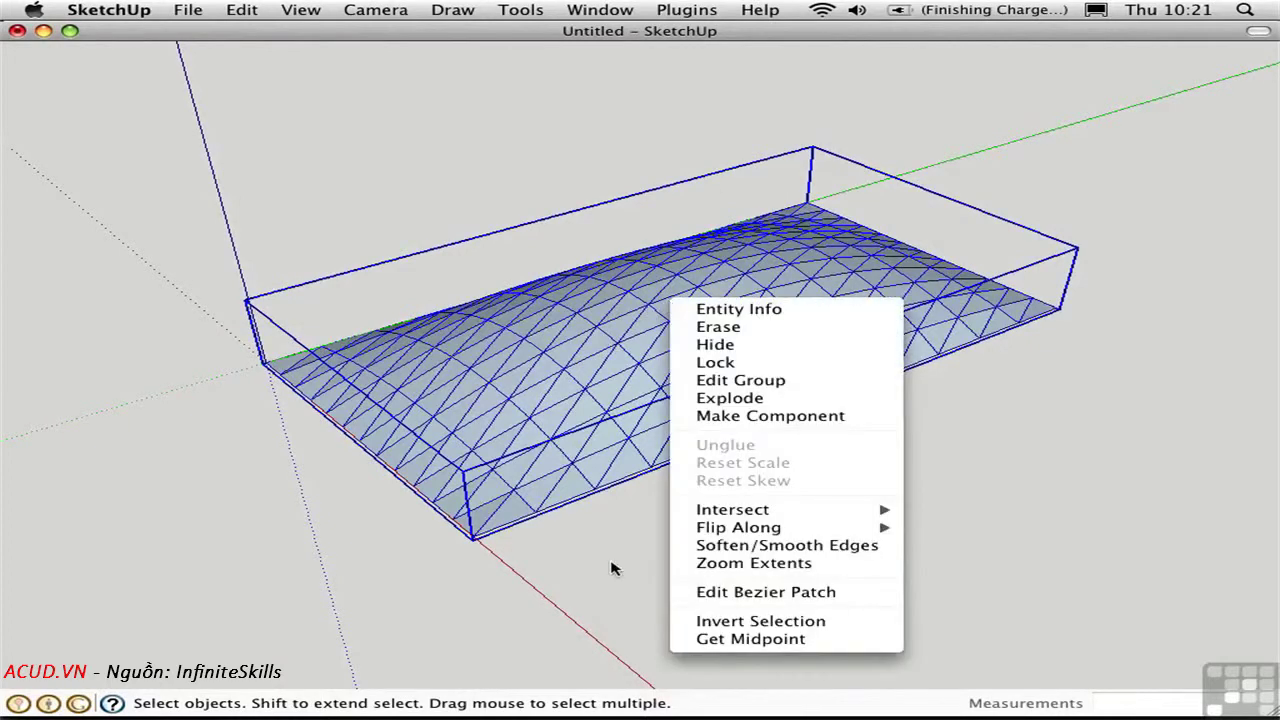
click(735, 593)
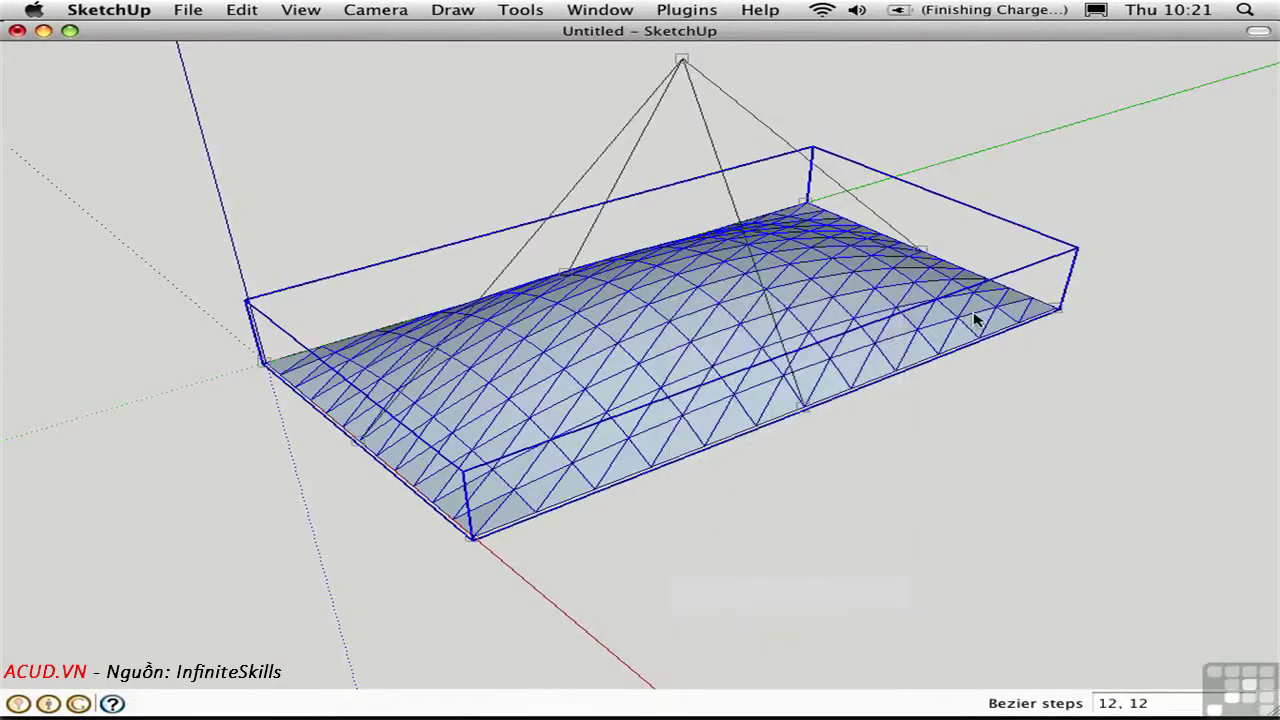
Step: Drag one corner control point downward and commit the reshaped surface
drag(1058, 314, 1138, 474)
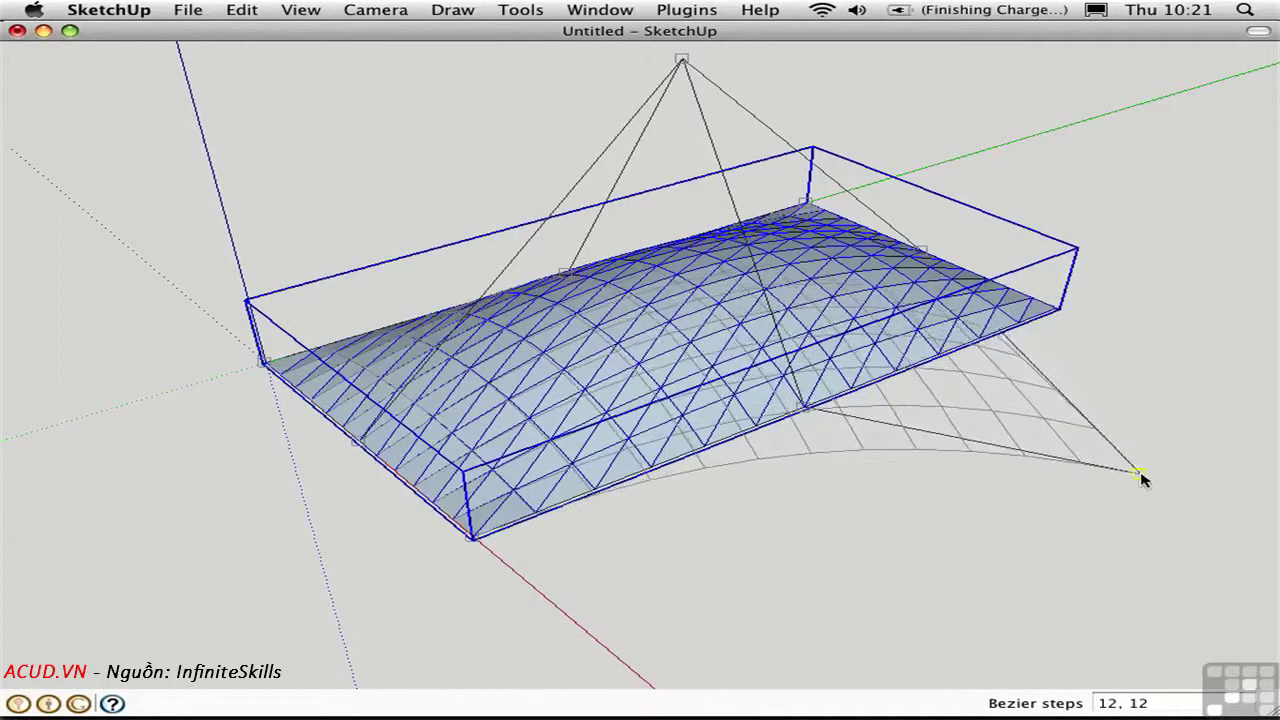
right_click(928, 401)
click(955, 404)
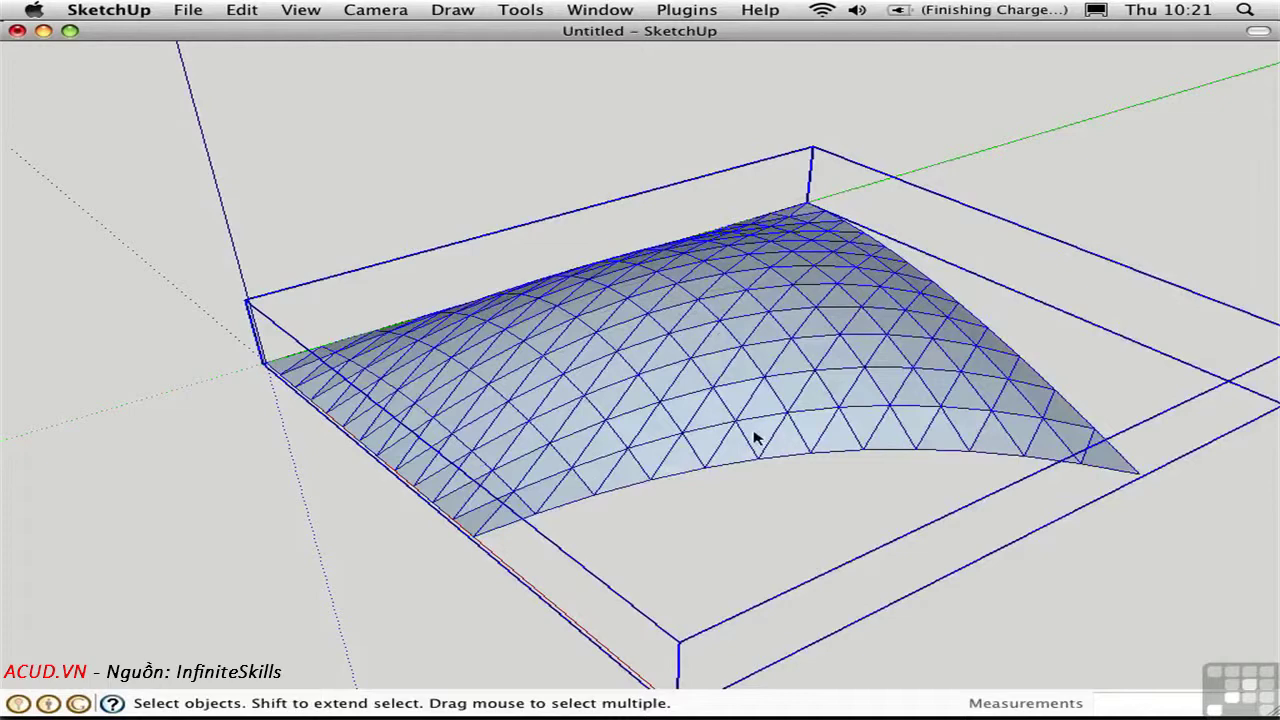
middle_drag(755, 438, 265, 420)
middle_drag(560, 451, 477, 486)
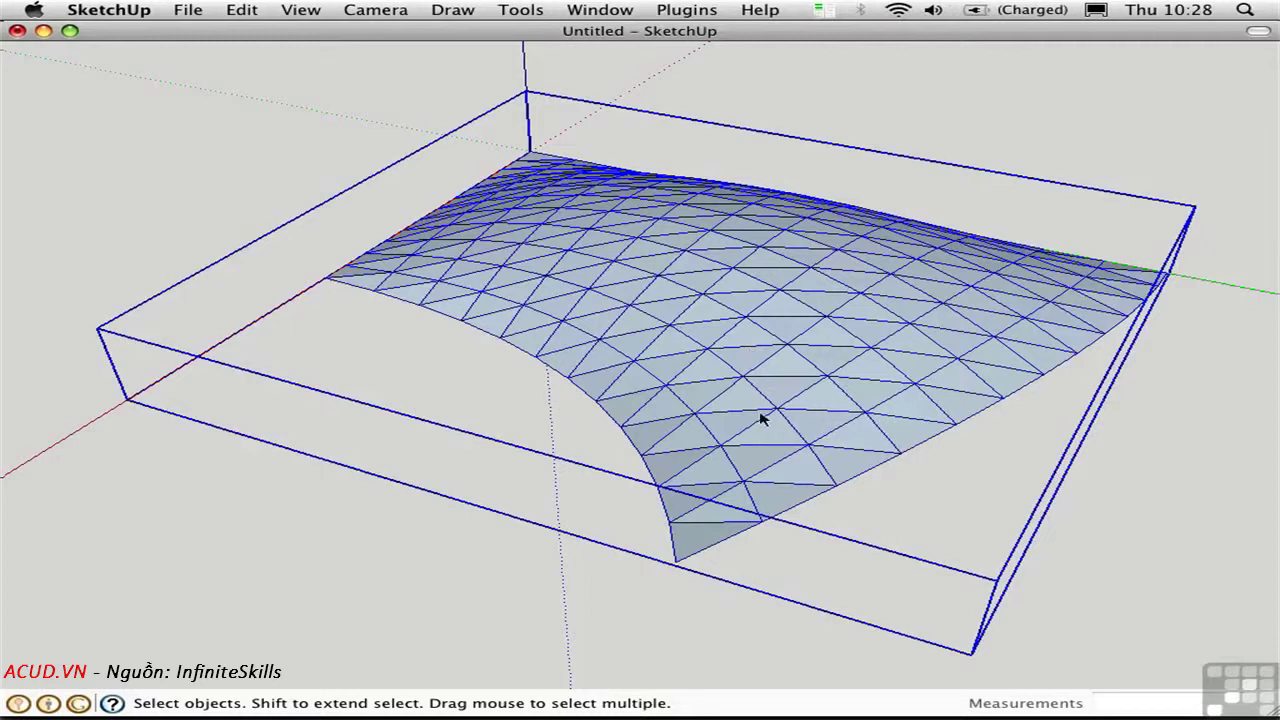
Step: Select the mesh inside the patch group and soften its edges with Soften coplanar enabled
double_click(714, 327)
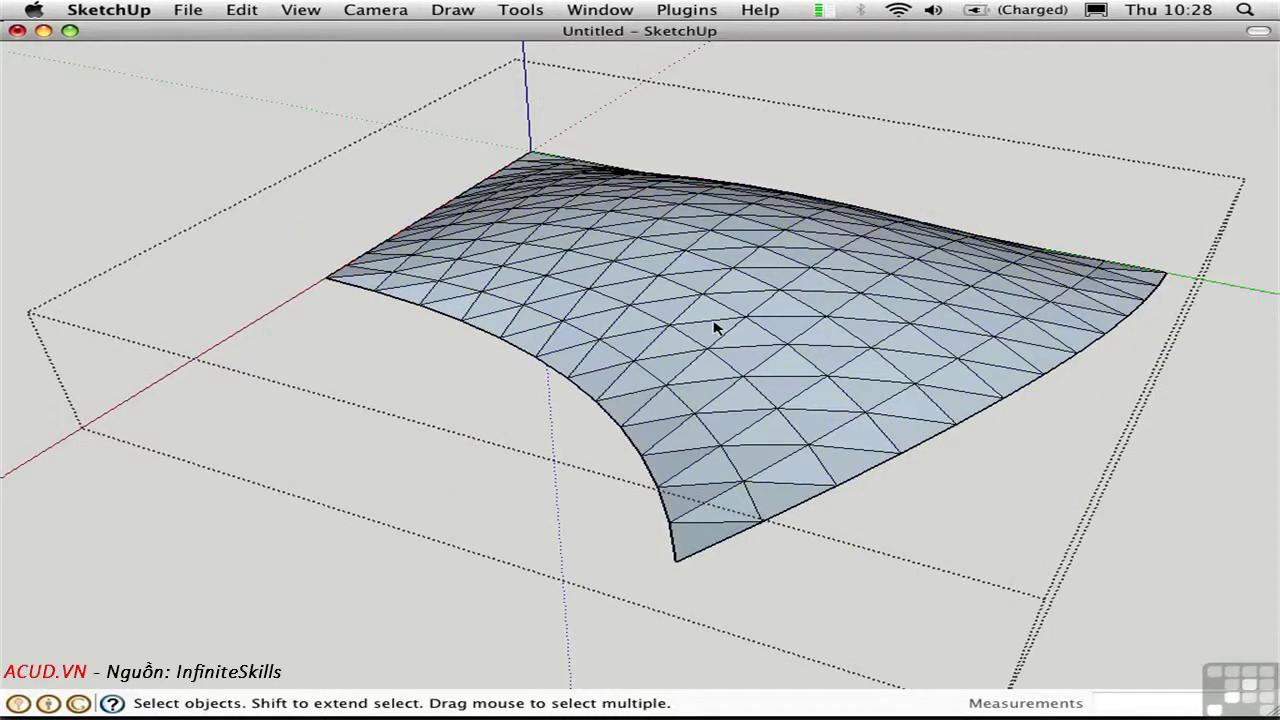
triple_click(714, 333)
click(592, 12)
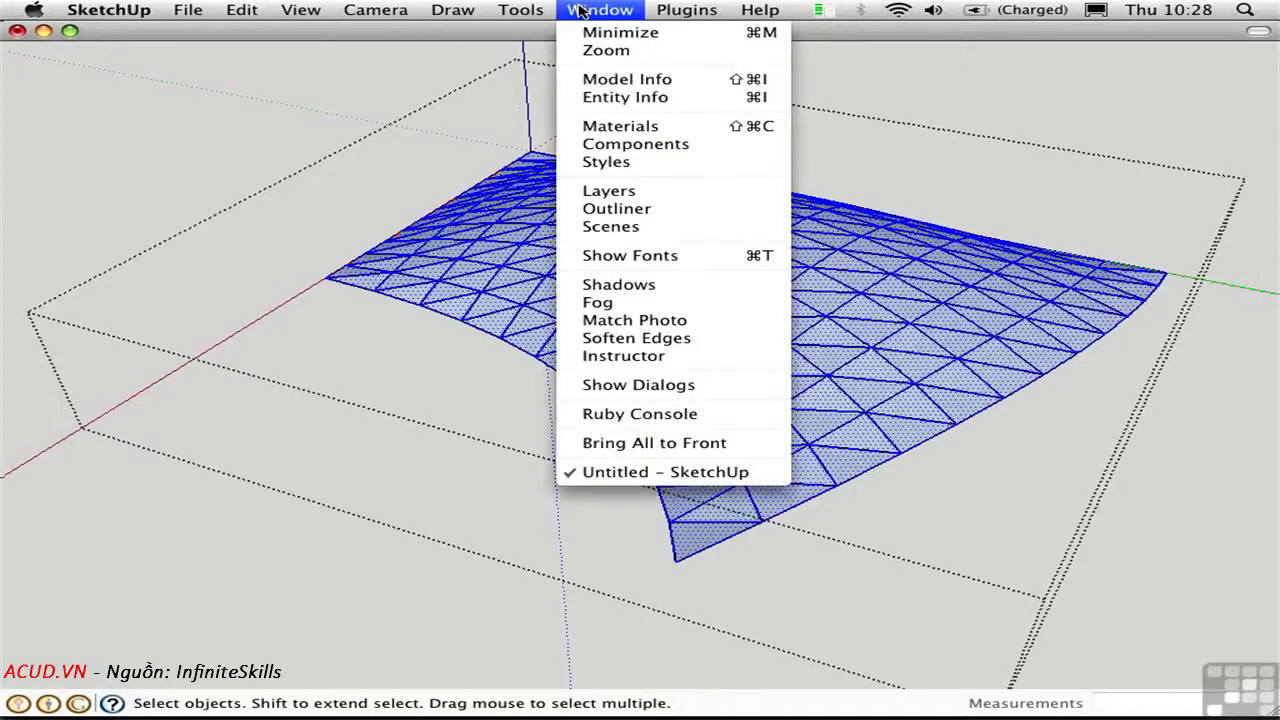
click(670, 338)
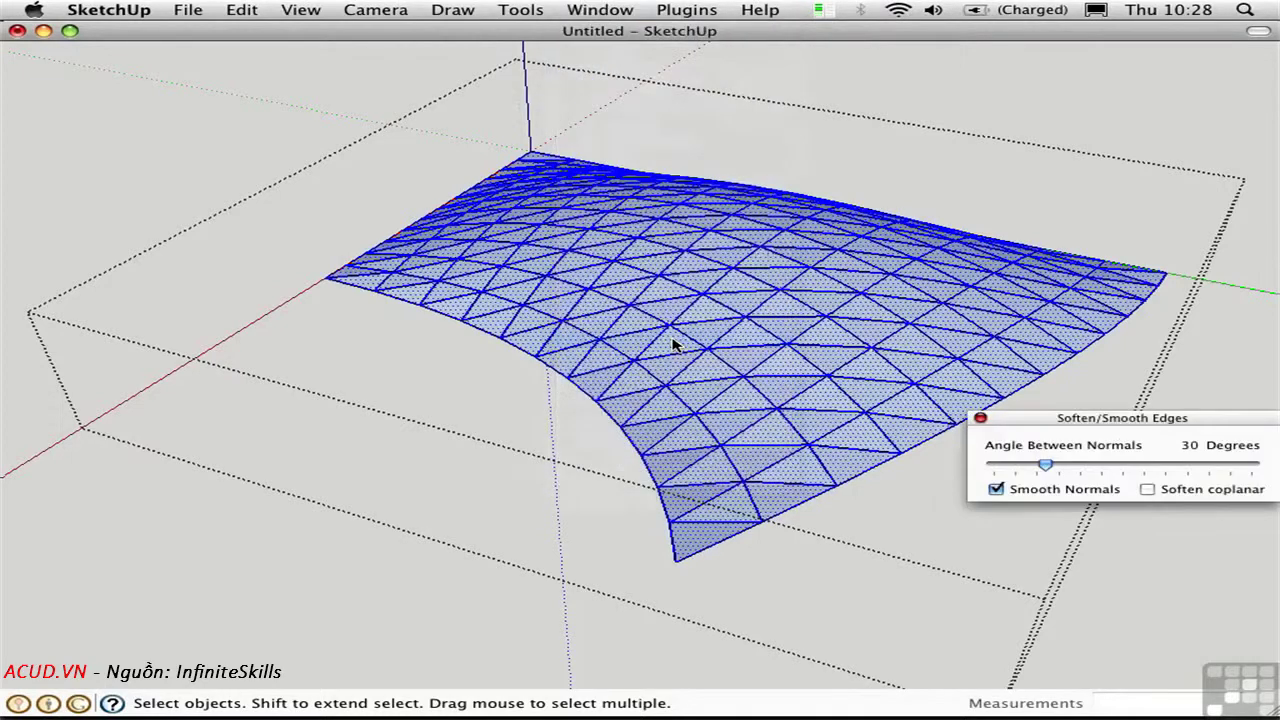
click(1147, 489)
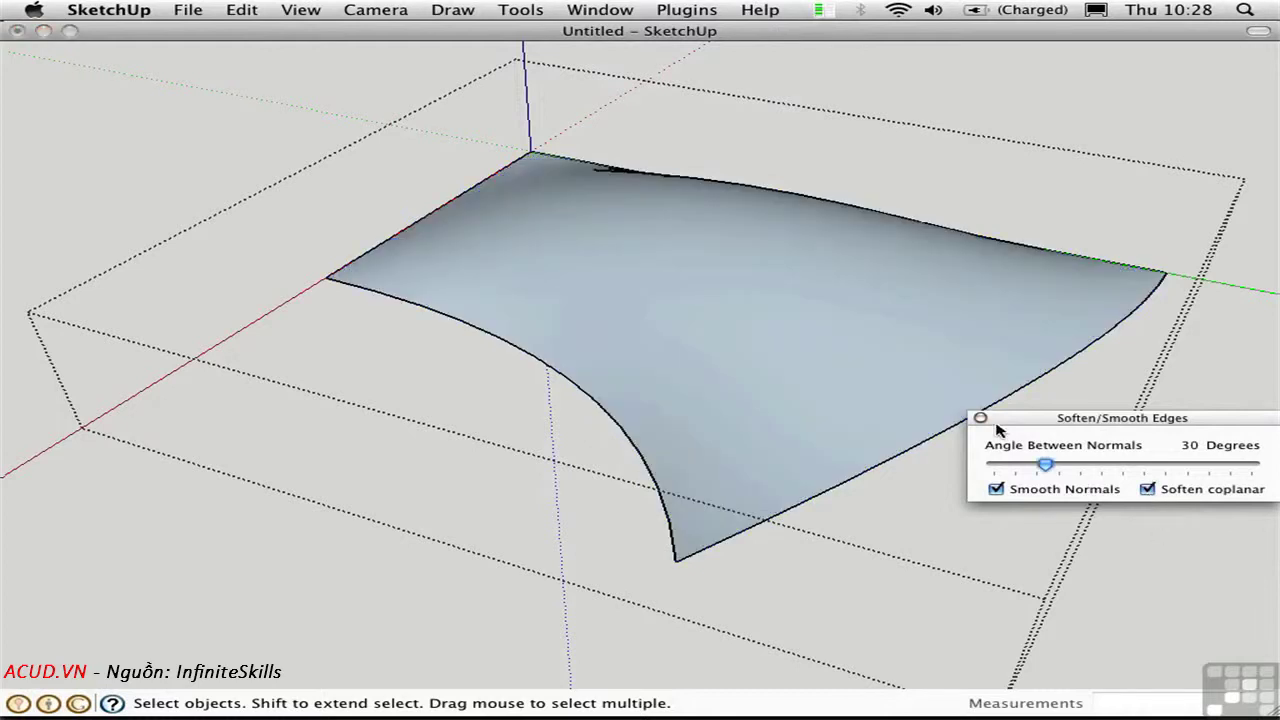
click(980, 419)
click(1152, 540)
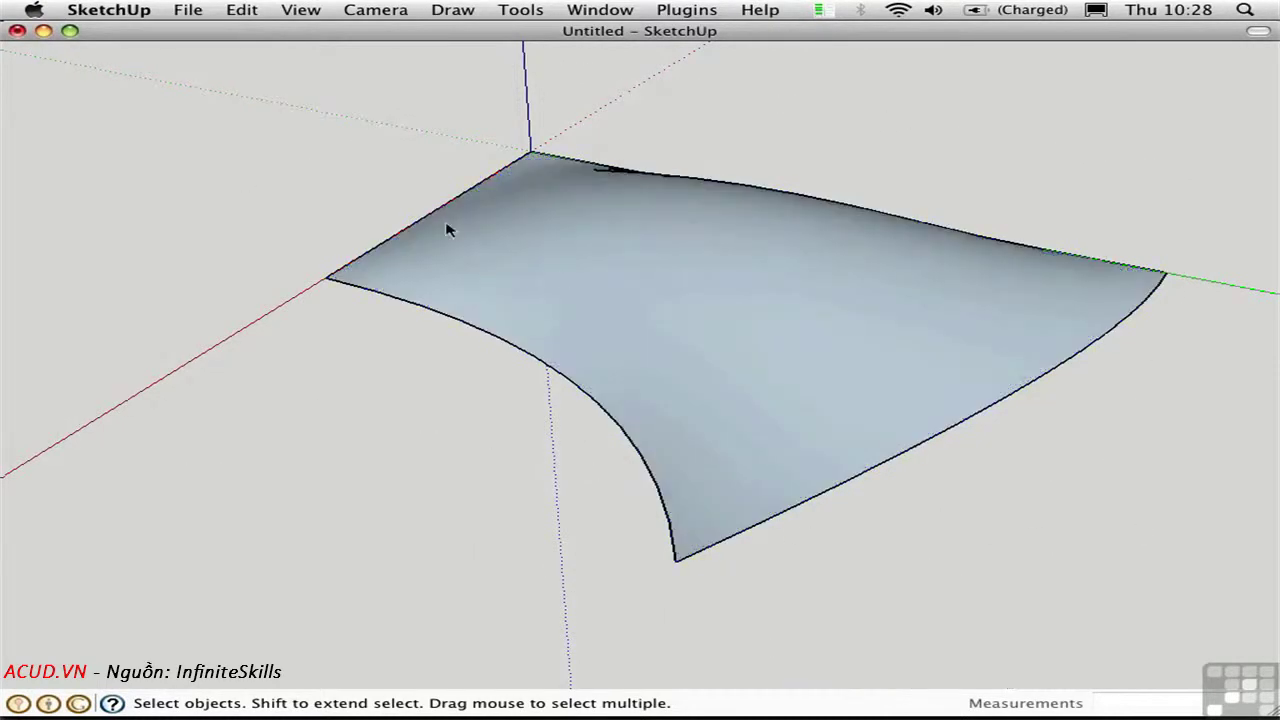
middle_drag(449, 229, 728, 247)
middle_drag(569, 375, 786, 417)
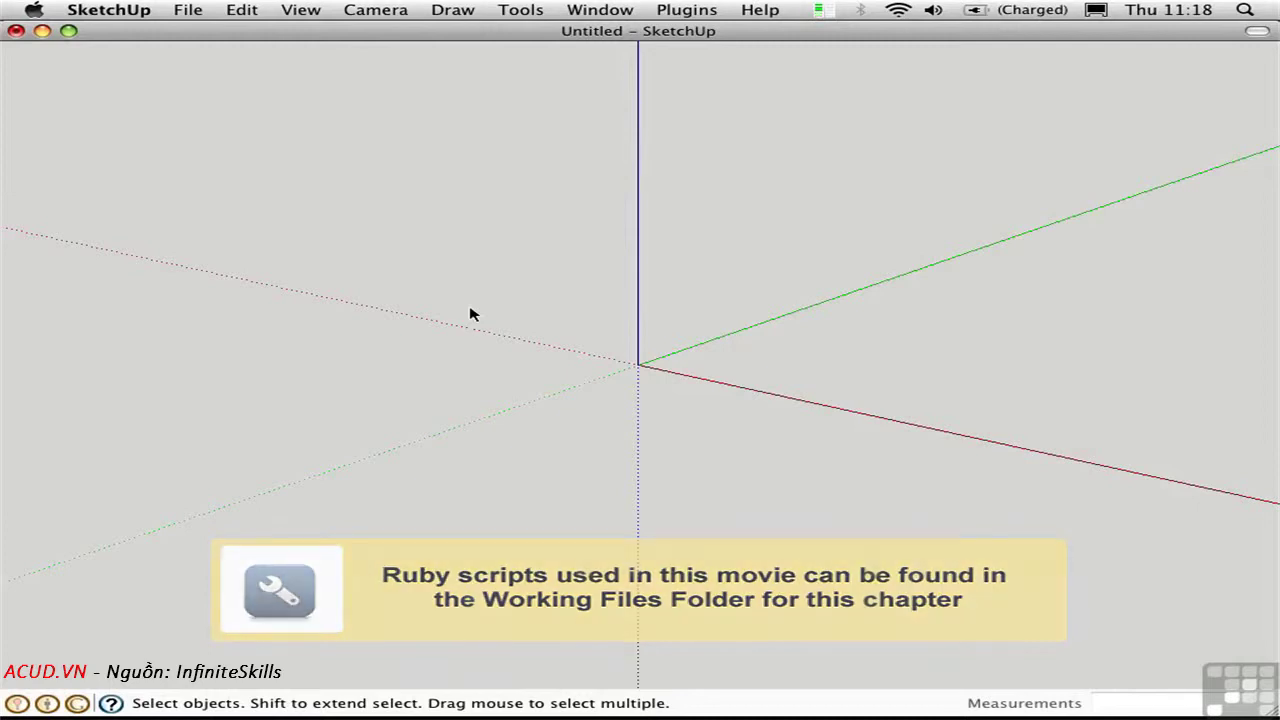
Step: Enable the Soap Skin & Bubble extension in Preferences > Extensions
click(108, 12)
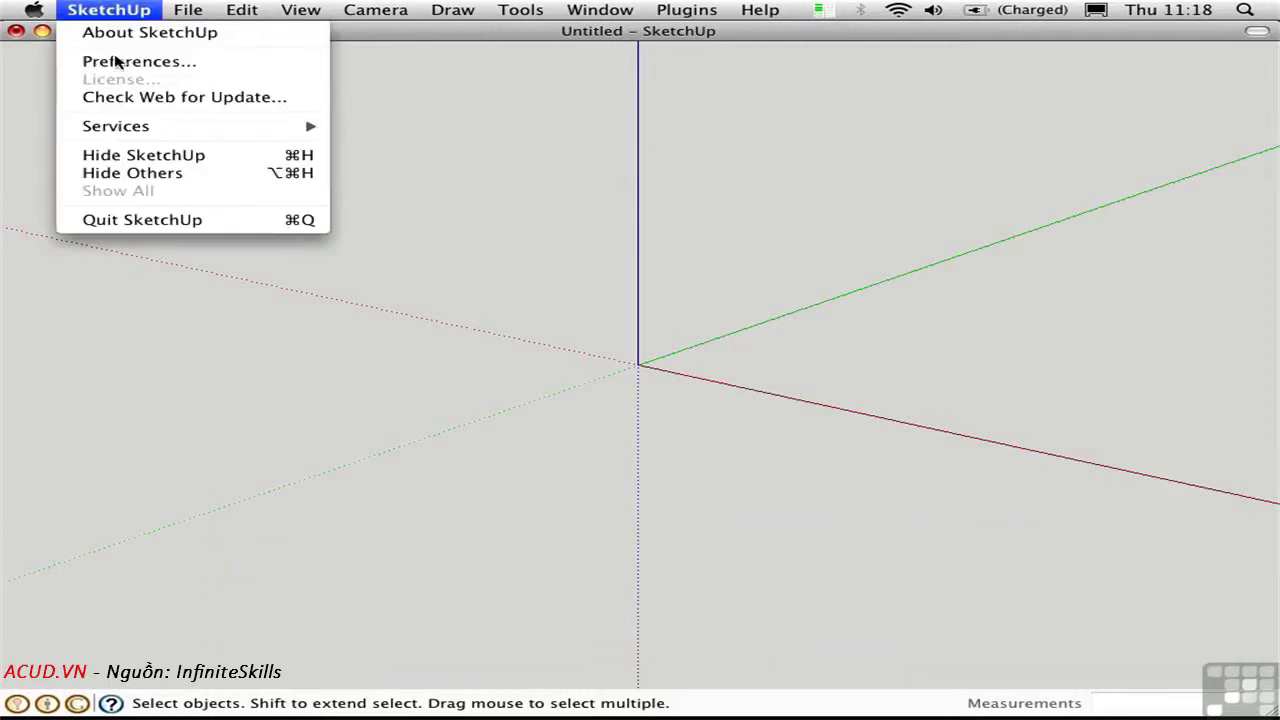
click(120, 61)
click(371, 246)
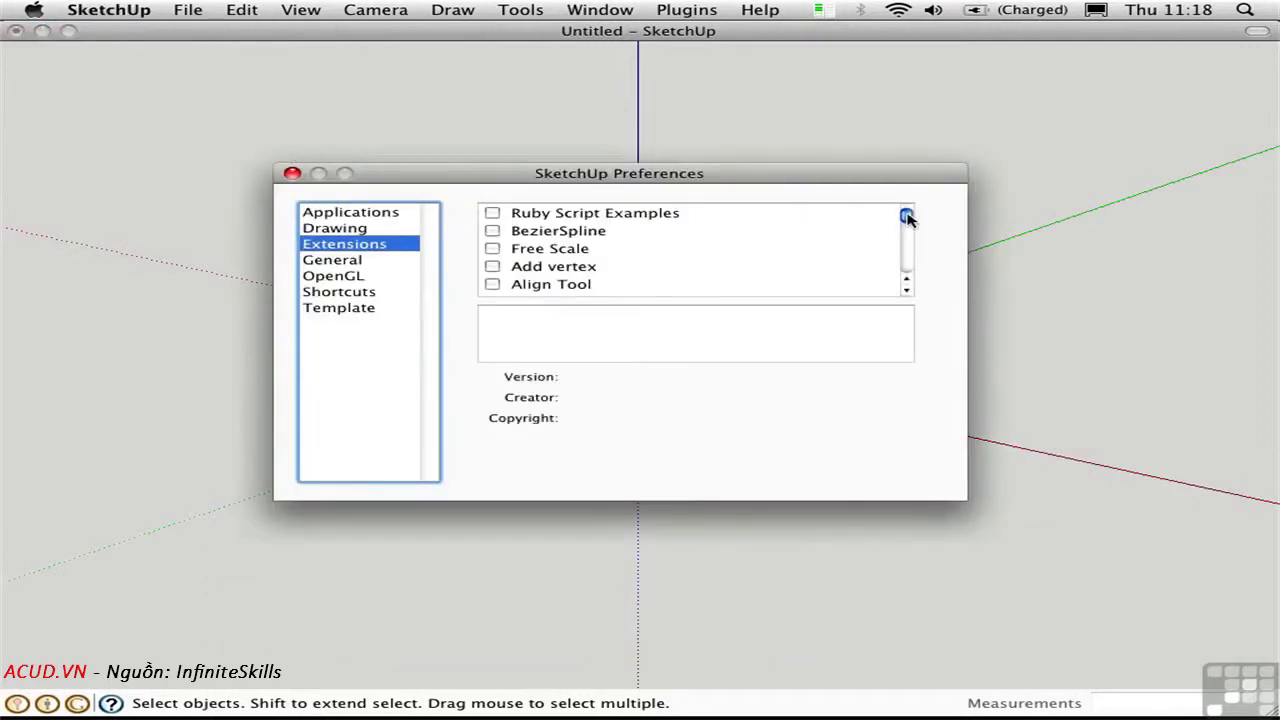
drag(905, 215, 905, 265)
click(568, 290)
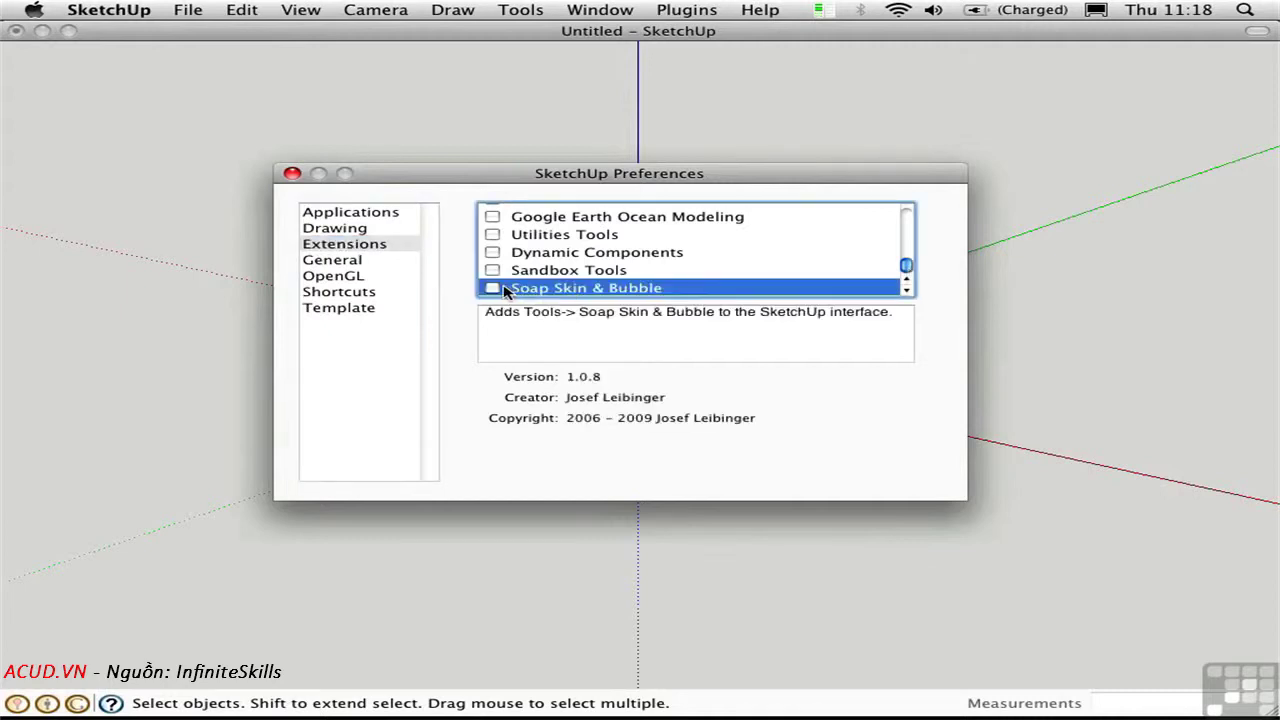
click(492, 288)
click(292, 175)
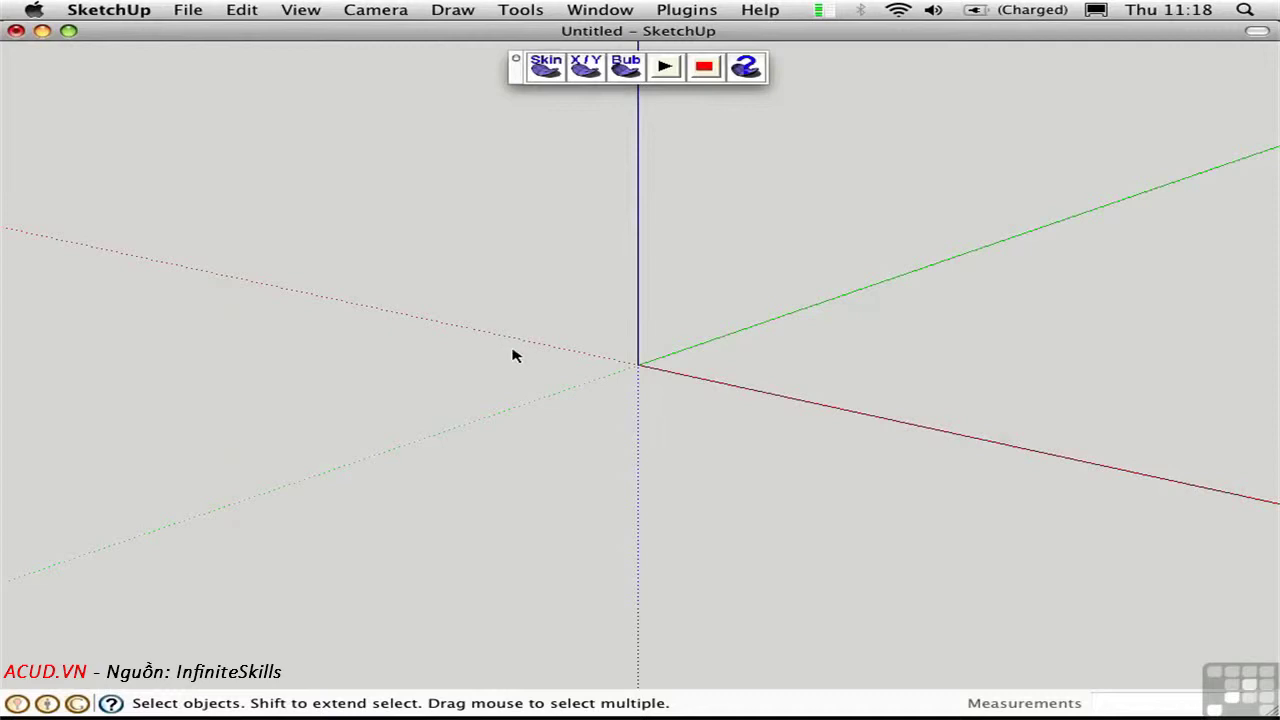
Step: Draw a six-sided polygon centred on the origin
key(p)
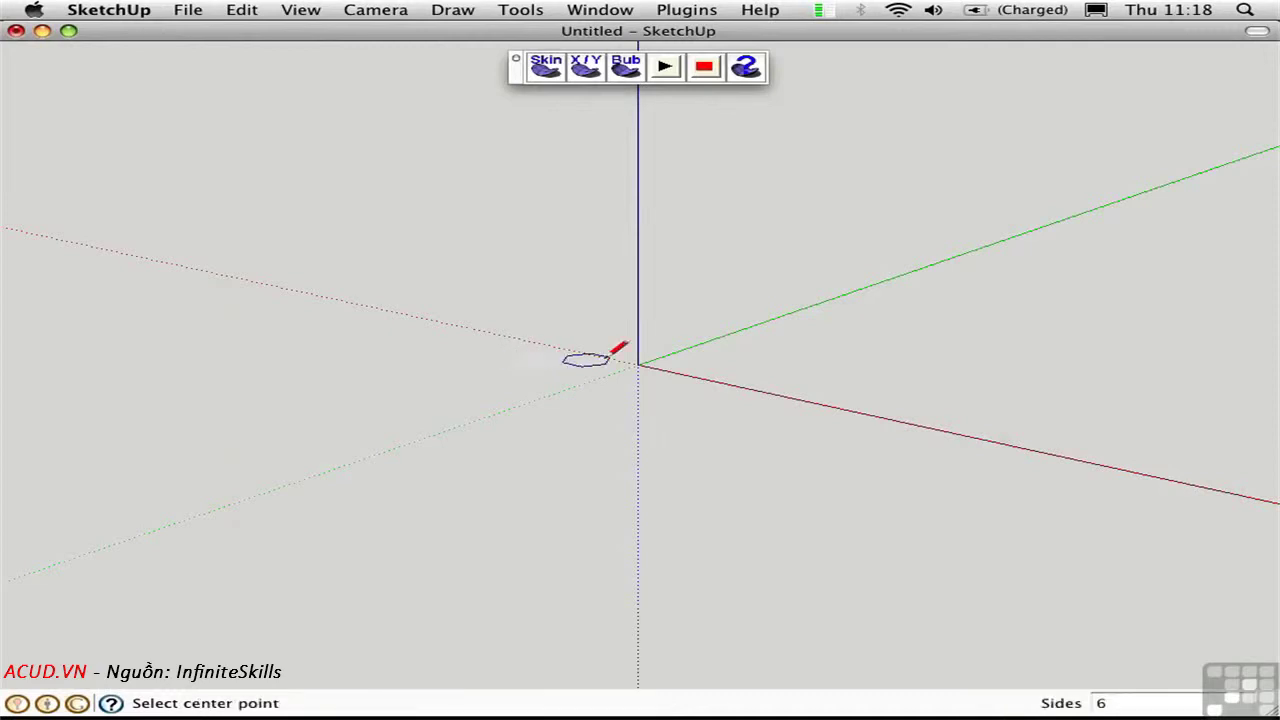
click(638, 365)
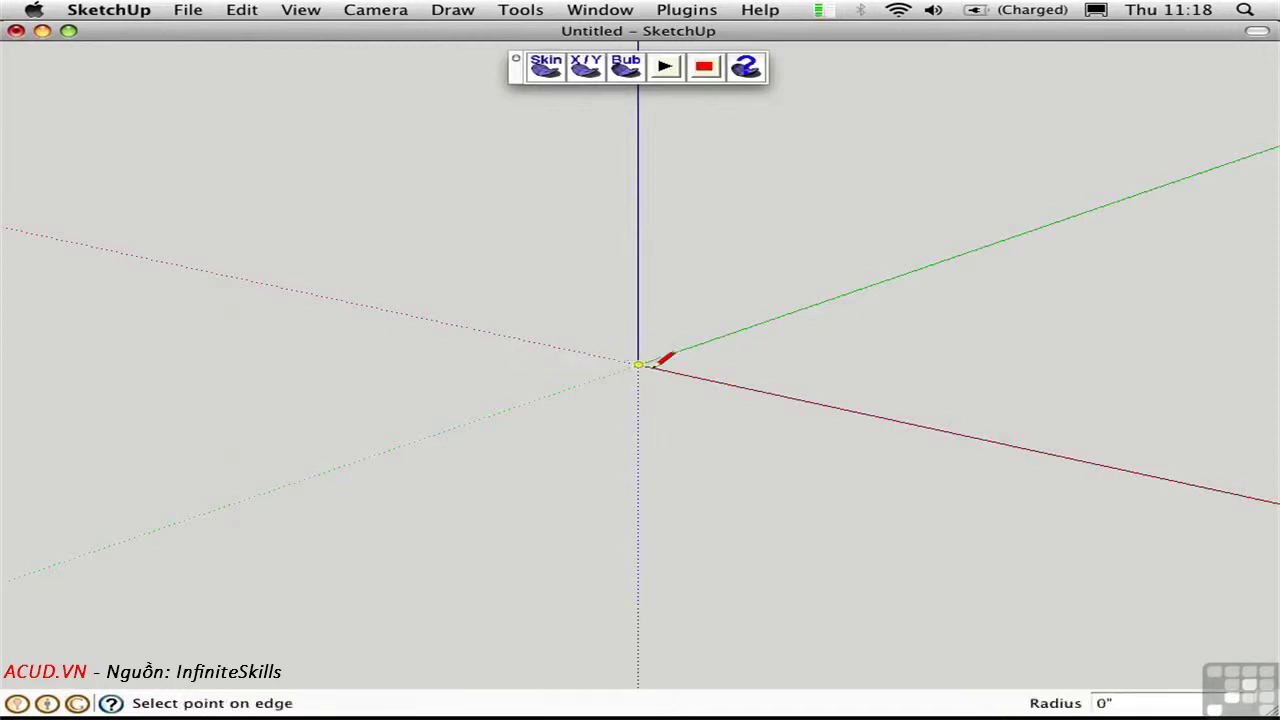
click(950, 432)
key(space)
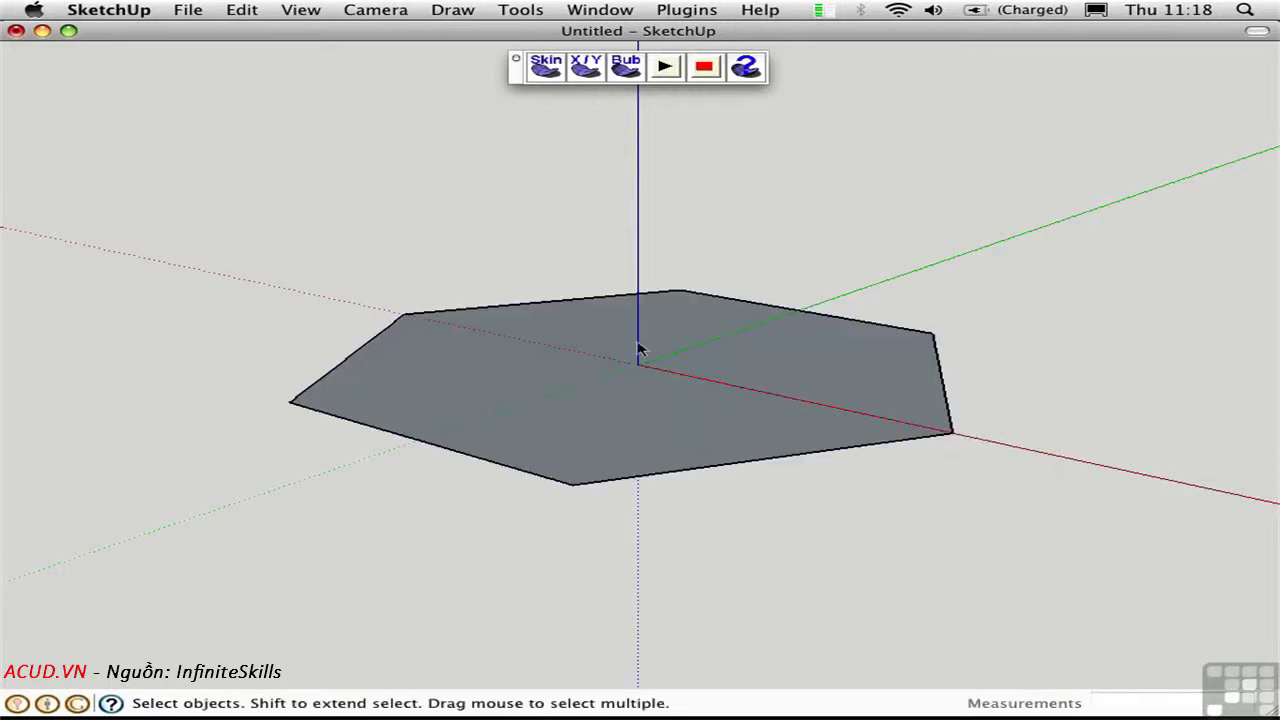
Step: Delete the hexagon's face, keeping only its six edges, and select them
middle_drag(640, 351, 638, 420)
click(645, 417)
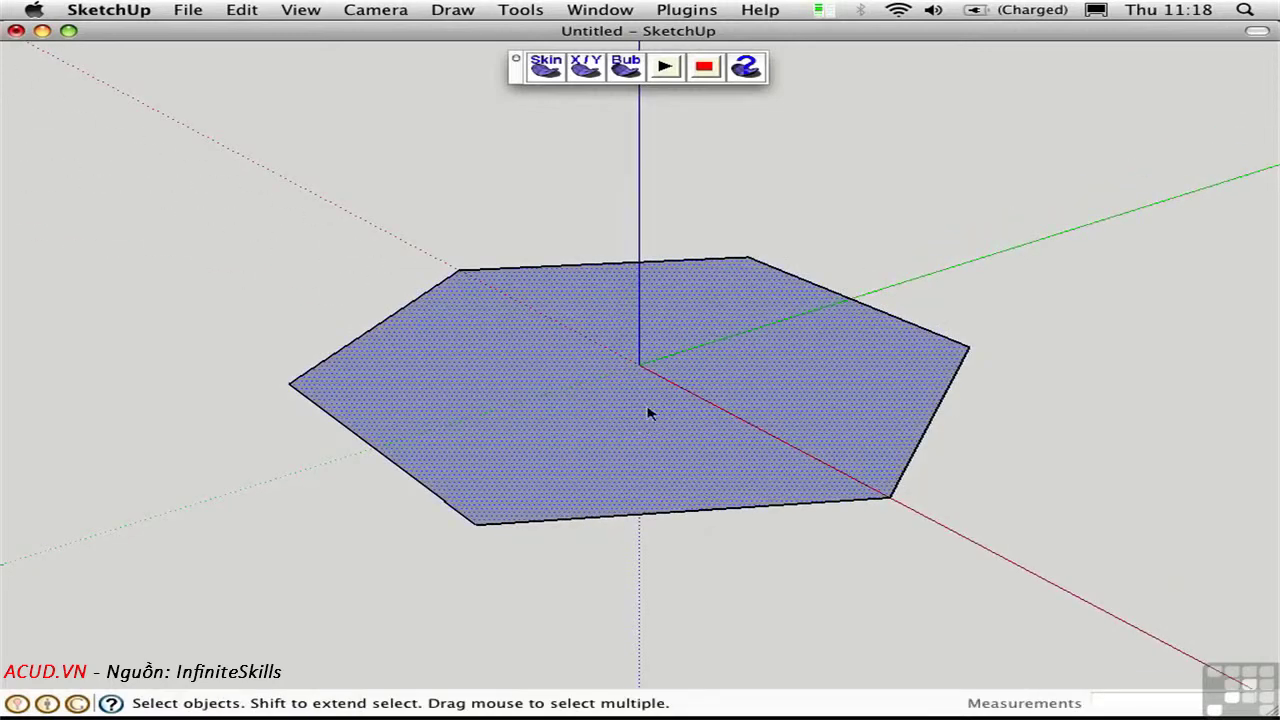
key(Delete)
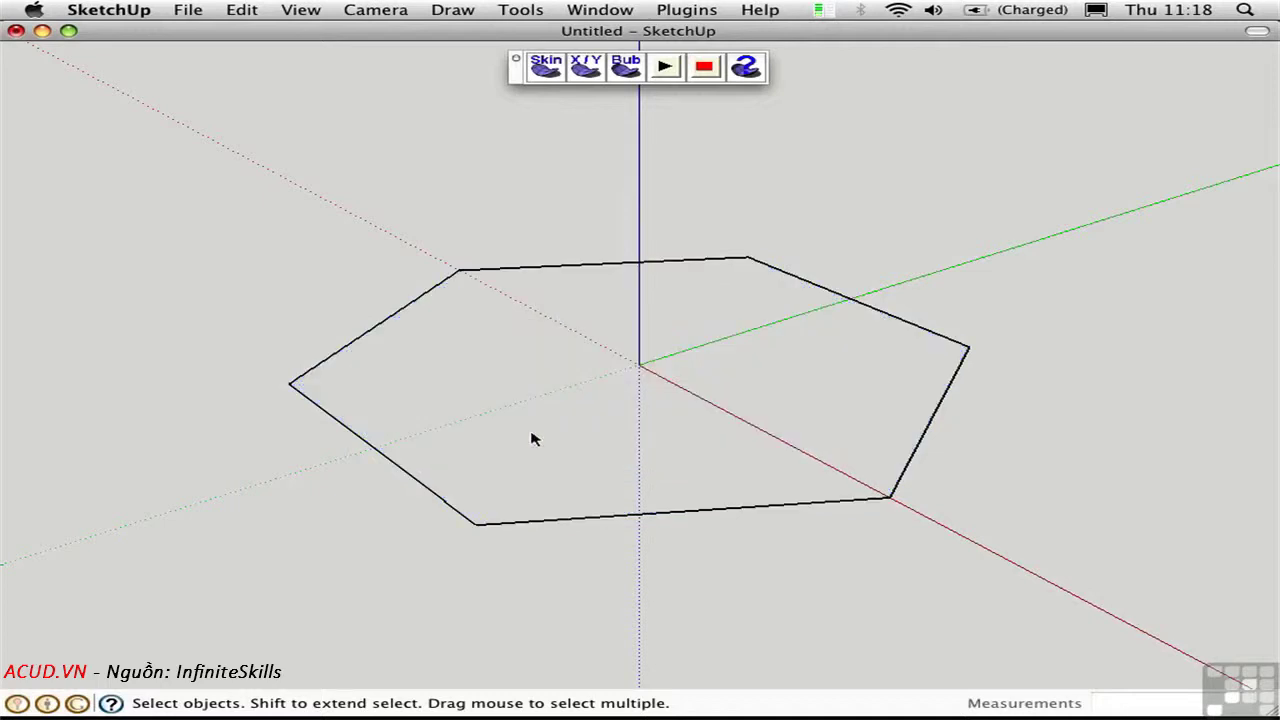
triple_click(421, 484)
Step: Explode the hexagon curve and move two opposite edges up the blue axis, then select the loop
right_click(437, 500)
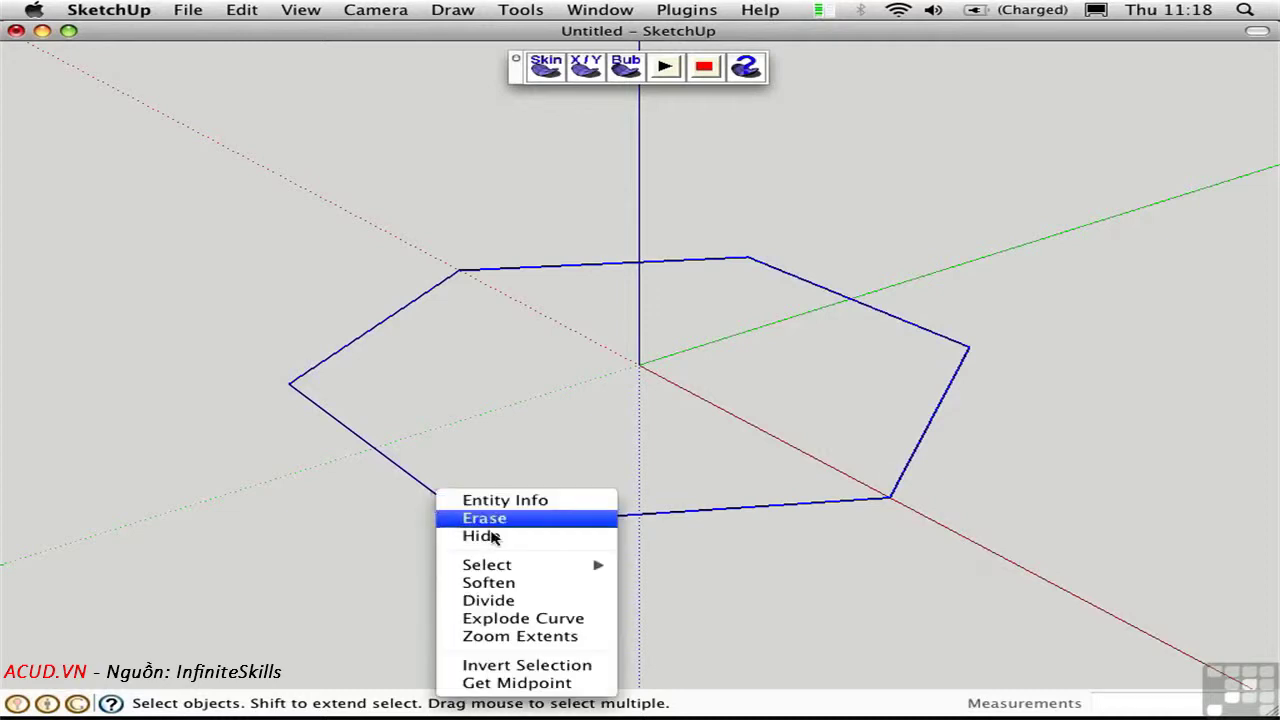
click(578, 620)
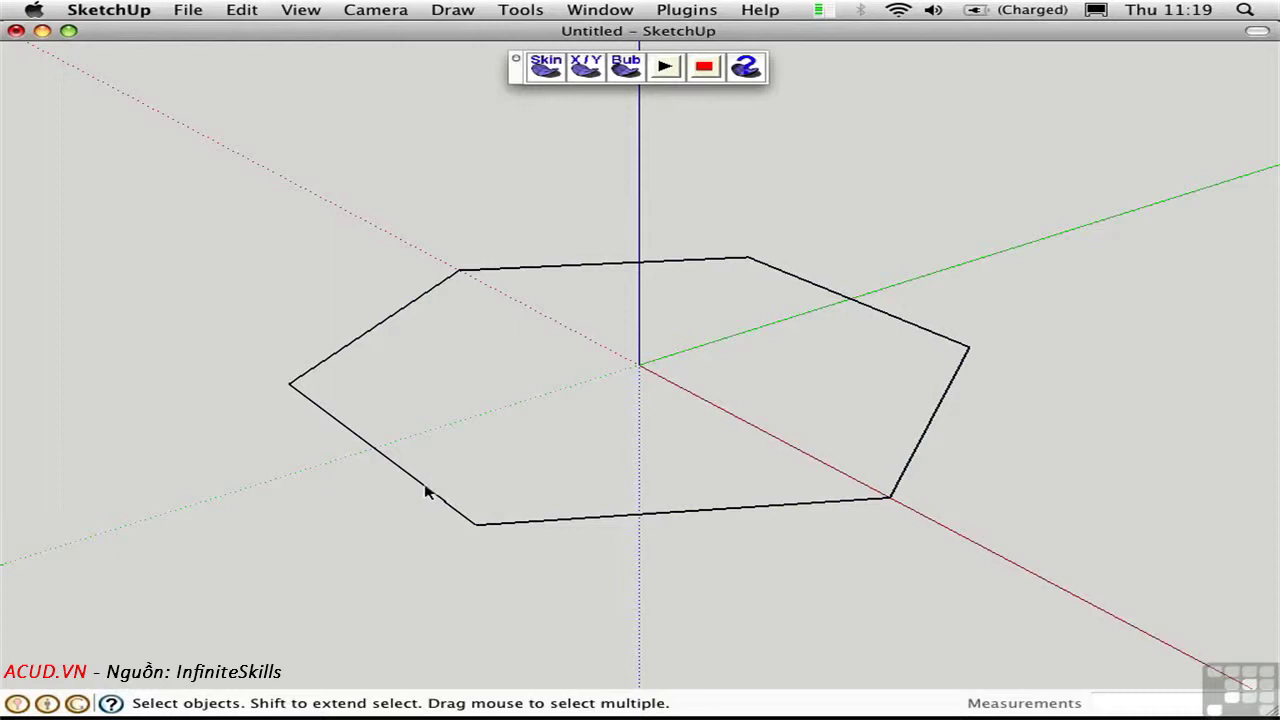
shift+click(895, 318)
key(m)
click(640, 366)
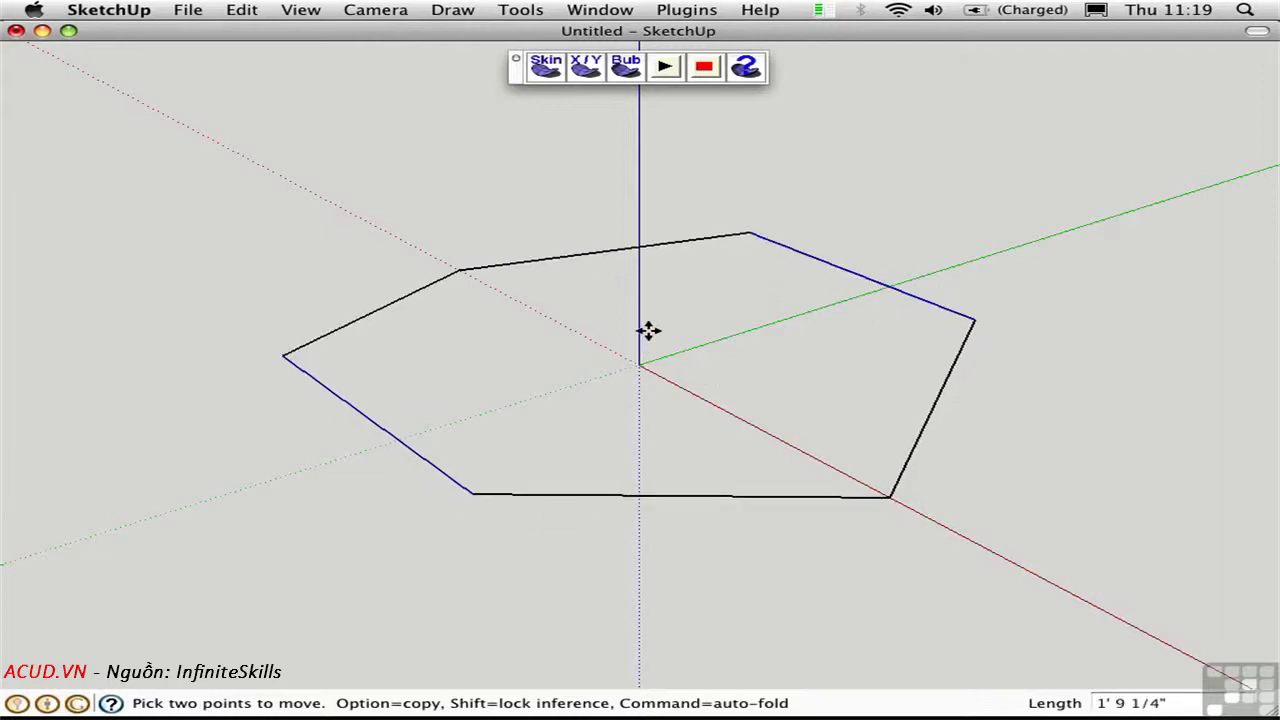
click(643, 286)
middle_drag(770, 376, 720, 372)
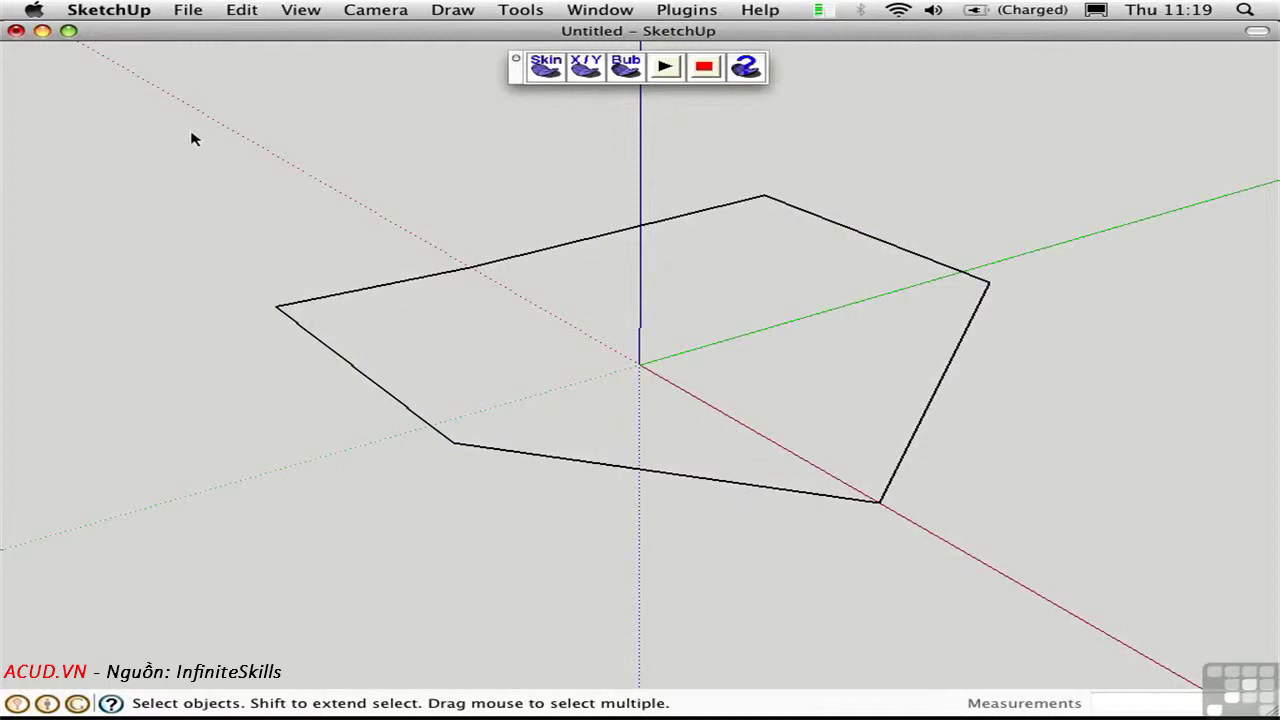
drag(193, 137, 1082, 598)
Step: Generate a soap skin across the selected hexagon loop with 20 divisions
click(545, 68)
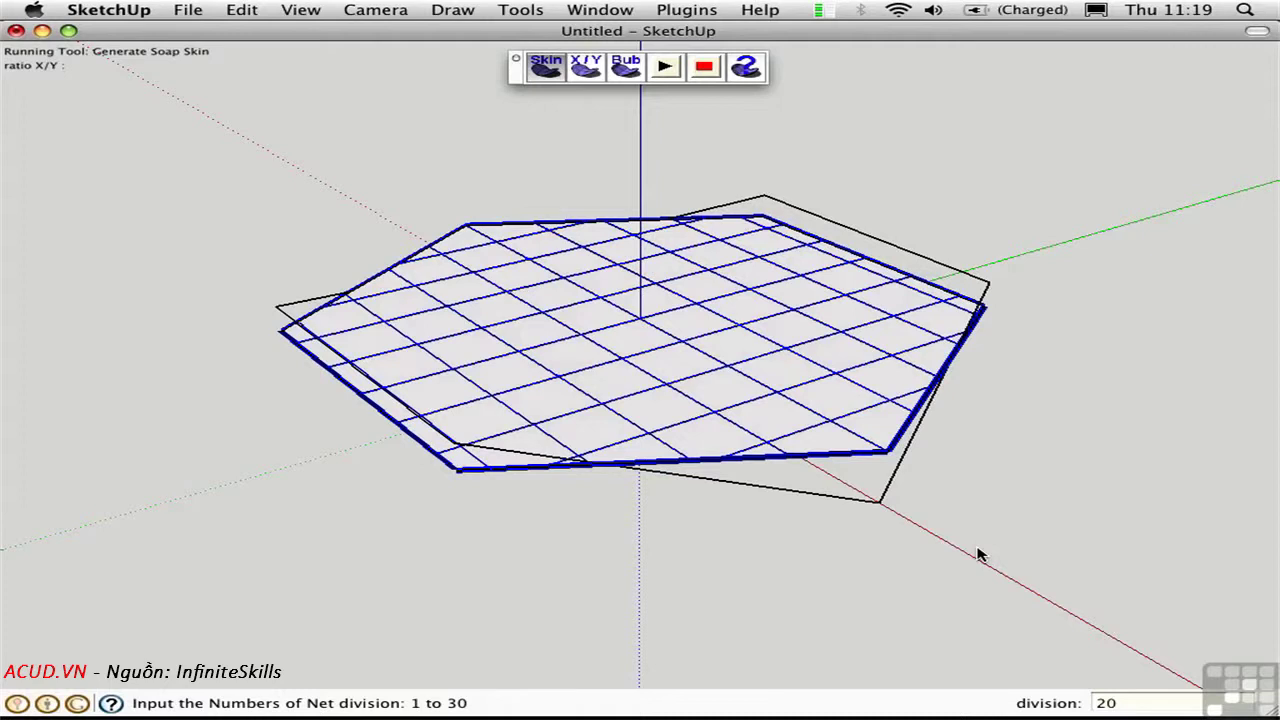
key(Return)
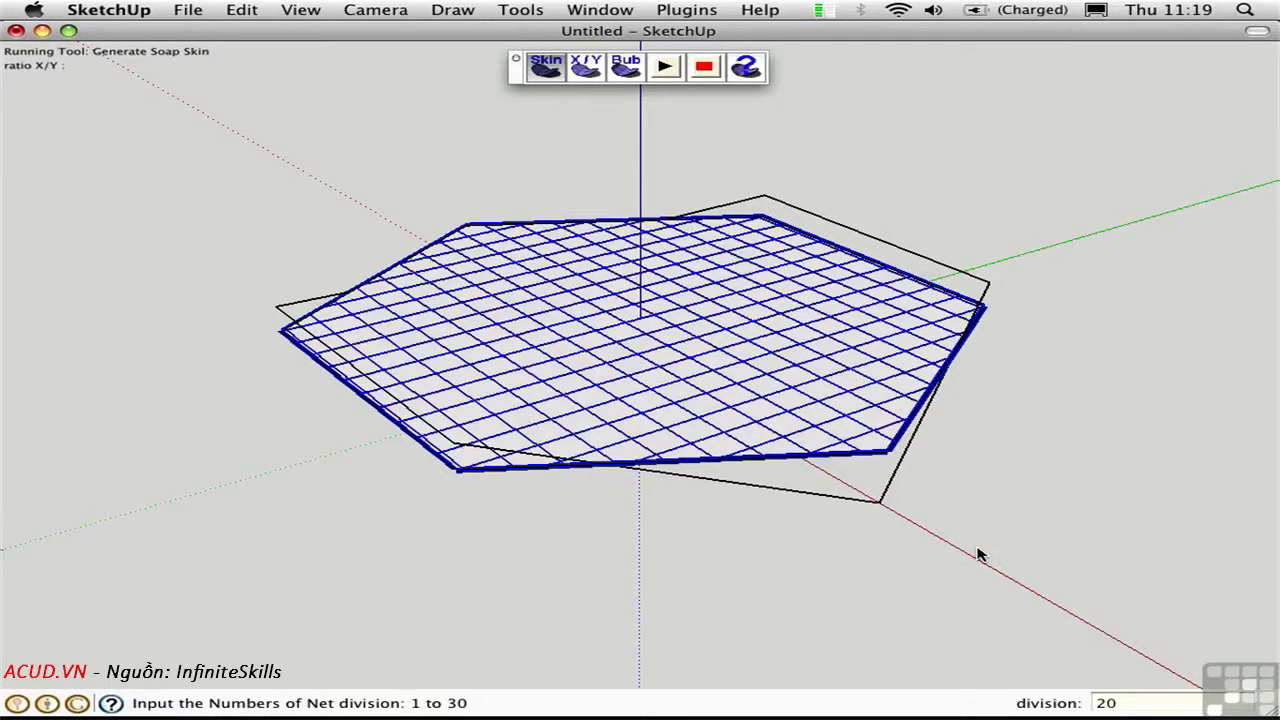
key(Return)
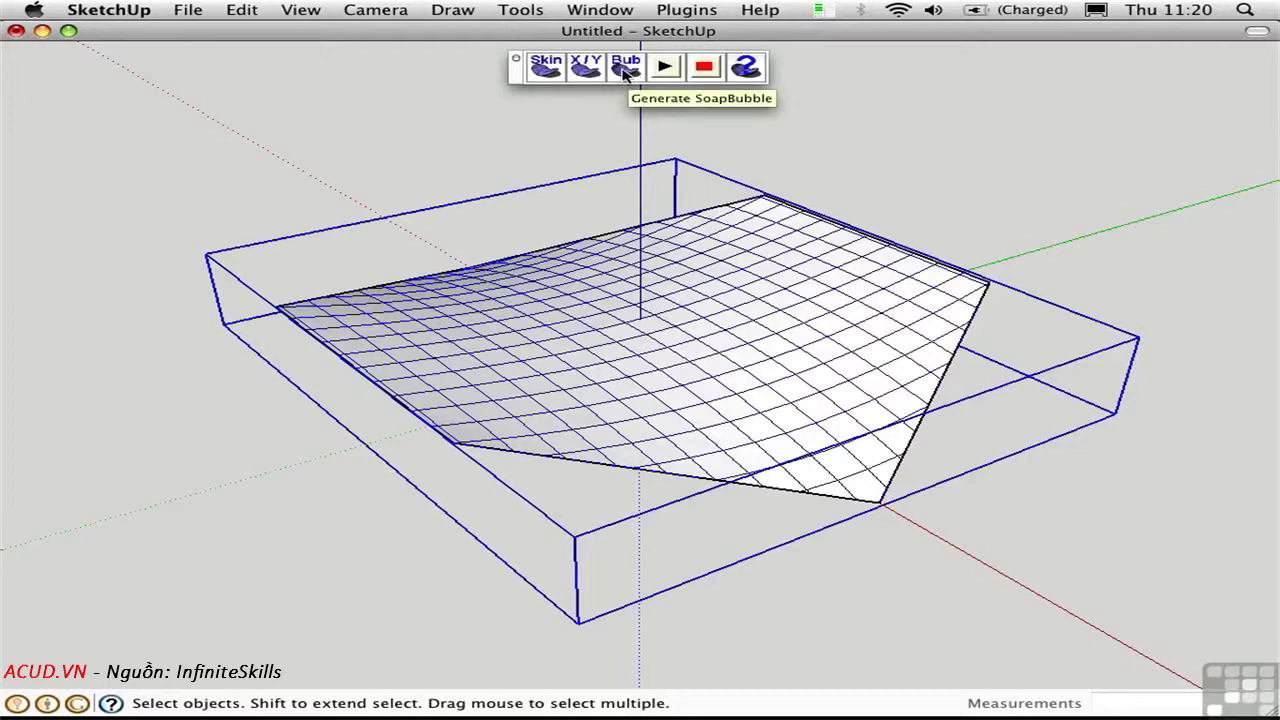
Step: Inflate the skin as a bubble, trying pressures 10 and -10 before settling on 30
click(626, 72)
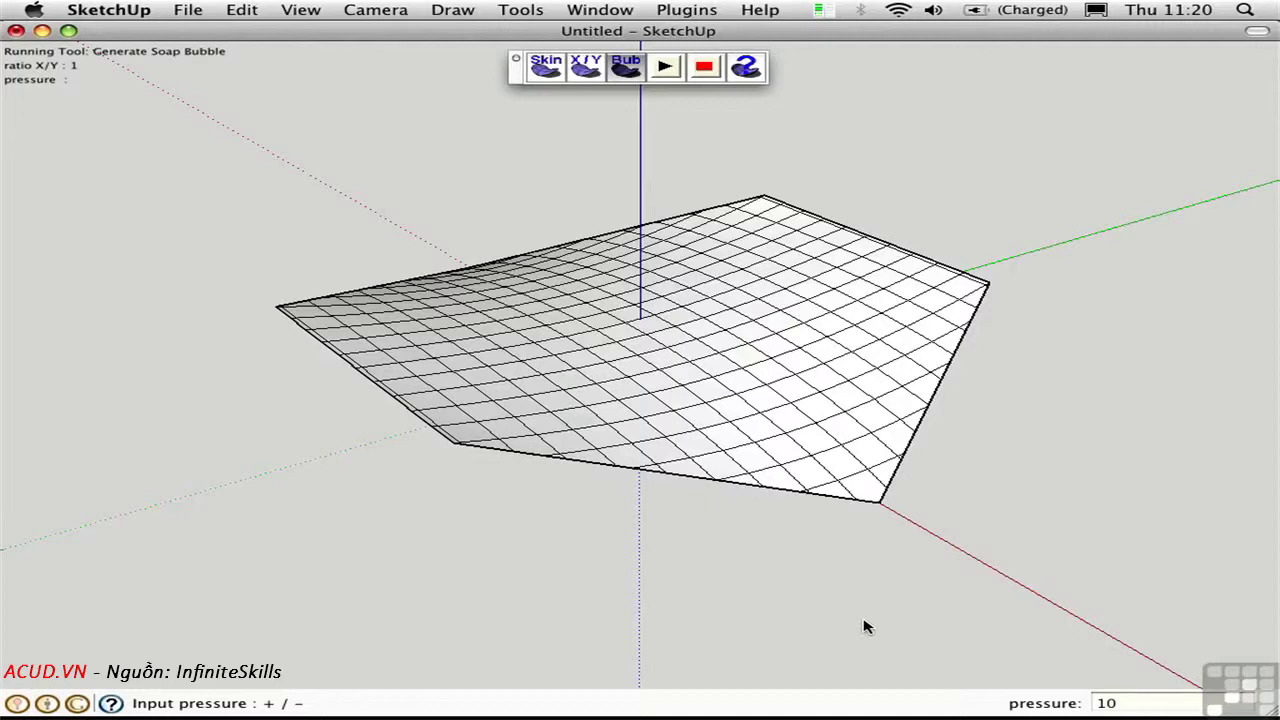
key(Return)
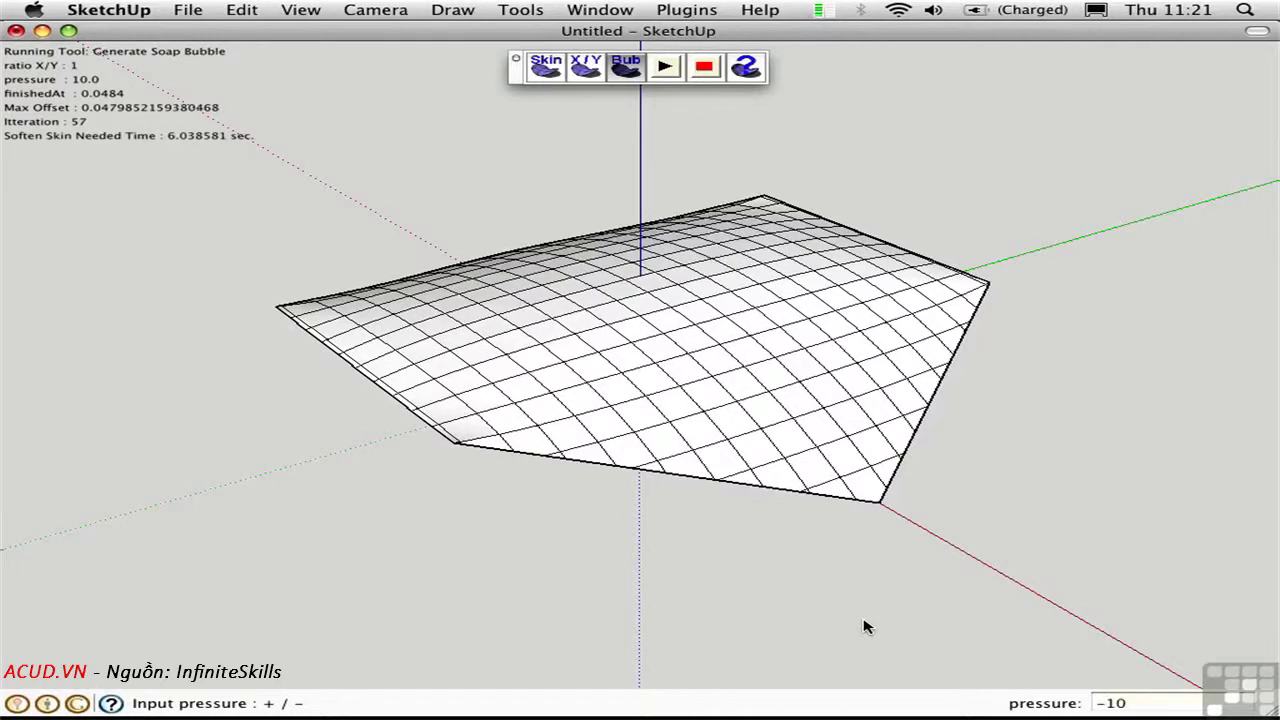
key(Return)
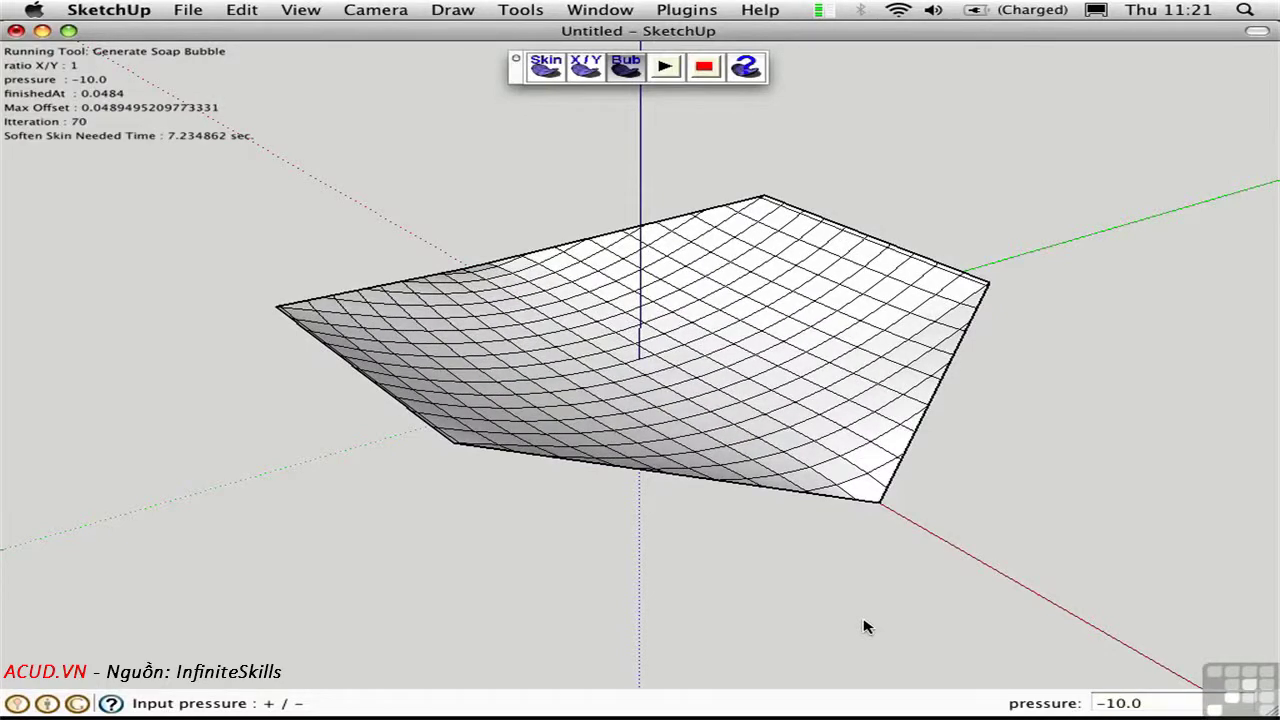
text(30)
key(Return)
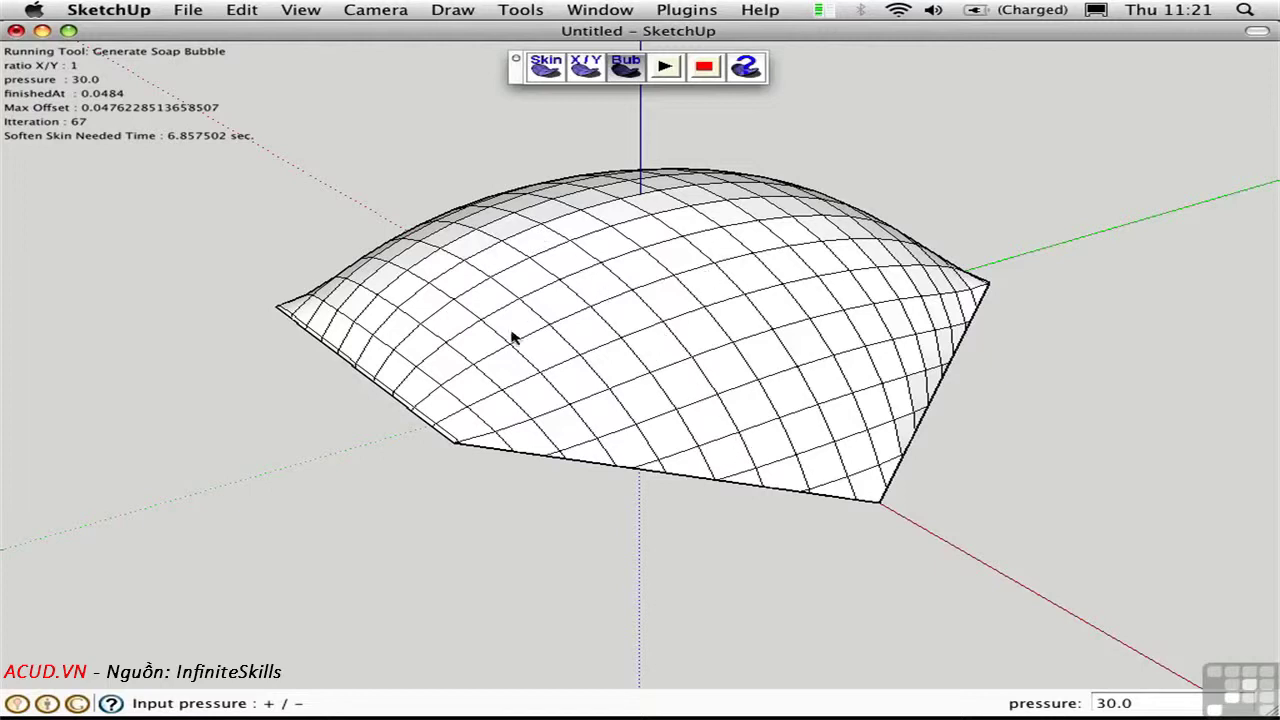
middle_drag(654, 329, 686, 366)
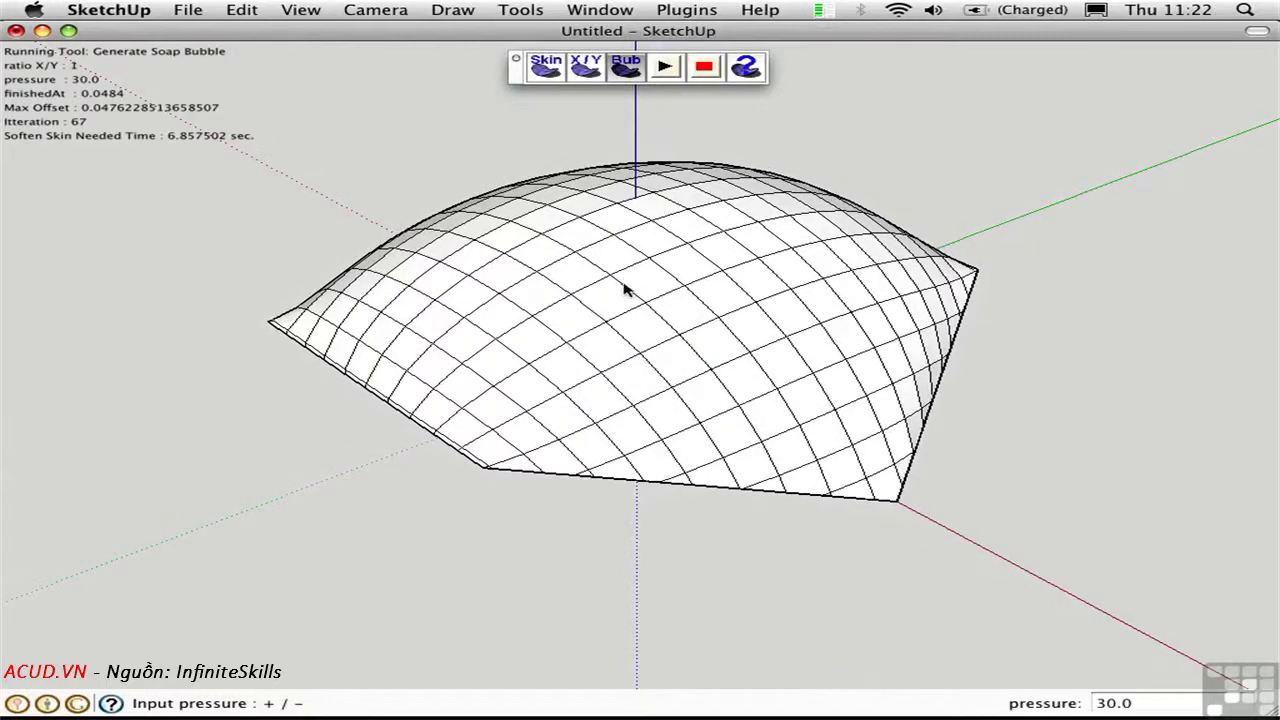
Step: Select the finished bubble and set its X/Y stress ratio to 3, then 0.25
key(space)
click(621, 287)
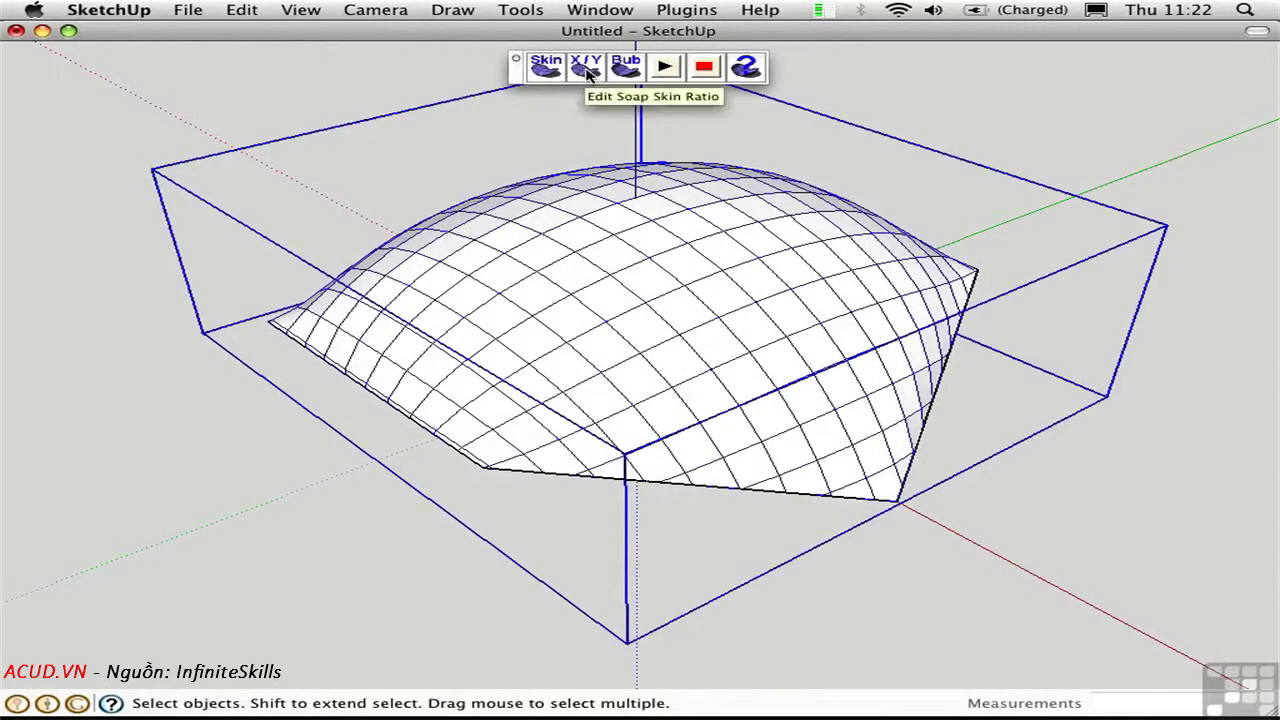
click(589, 75)
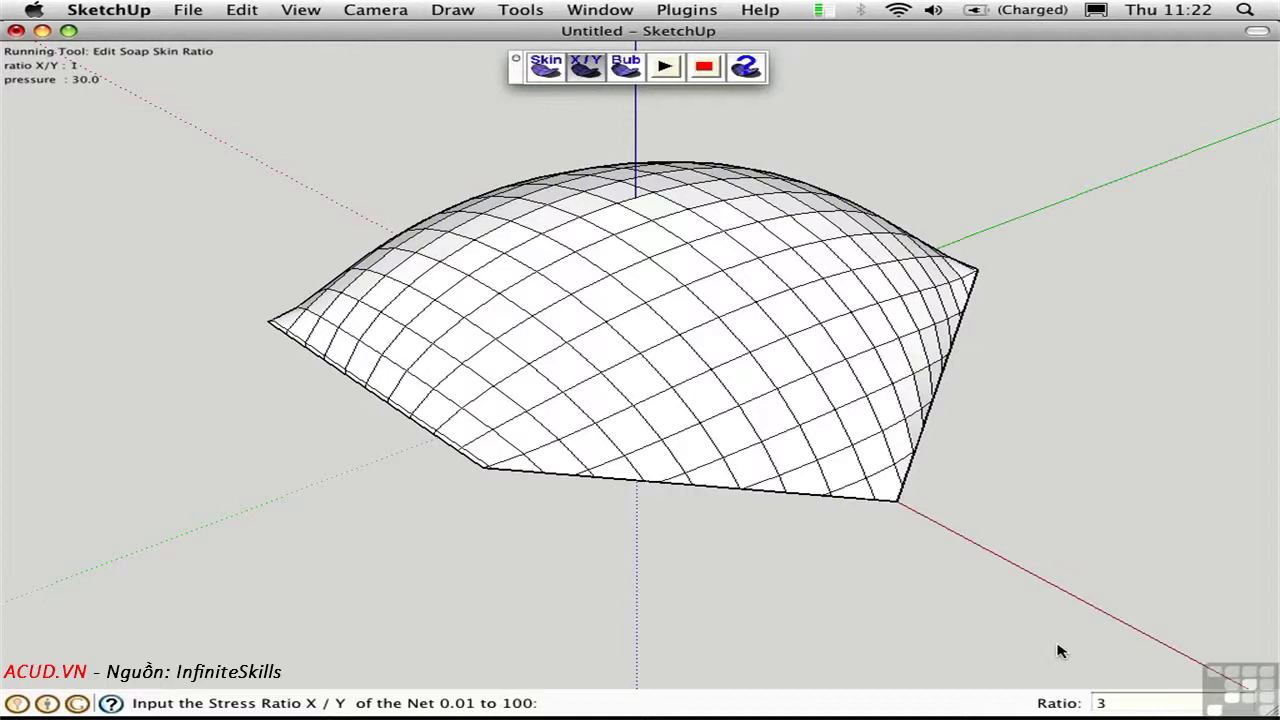
key(Return)
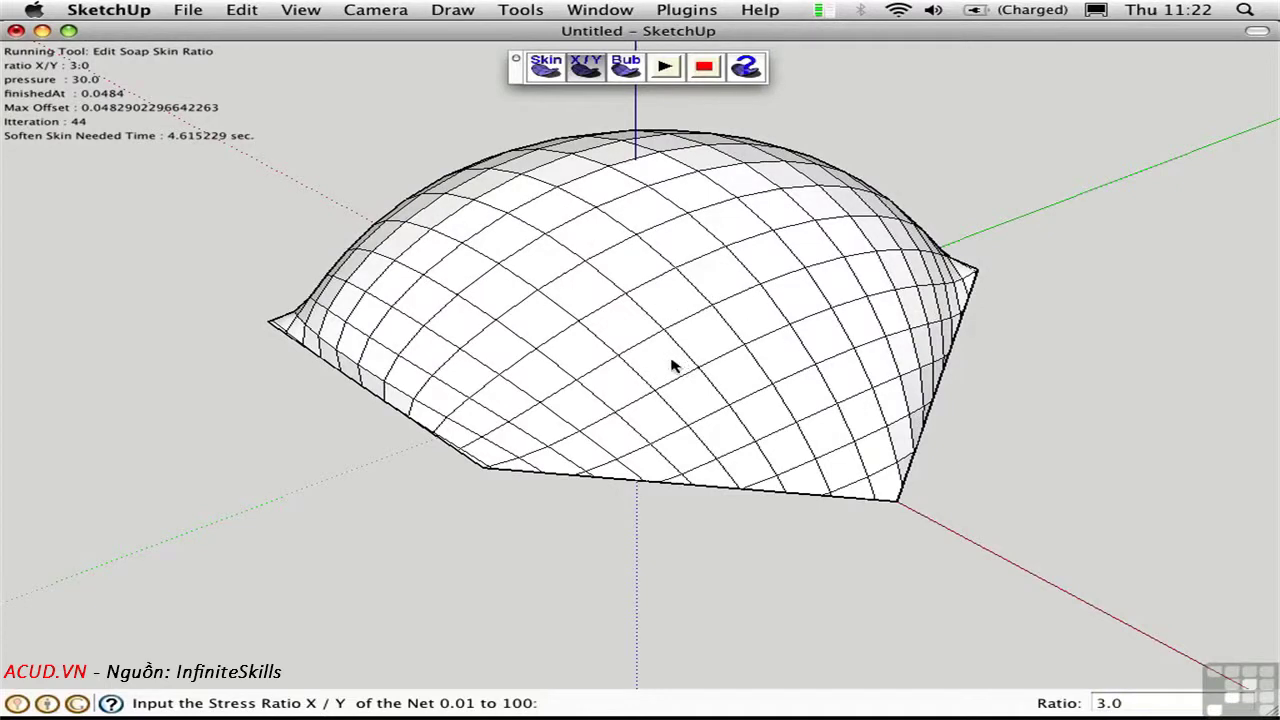
middle_drag(672, 366, 837, 423)
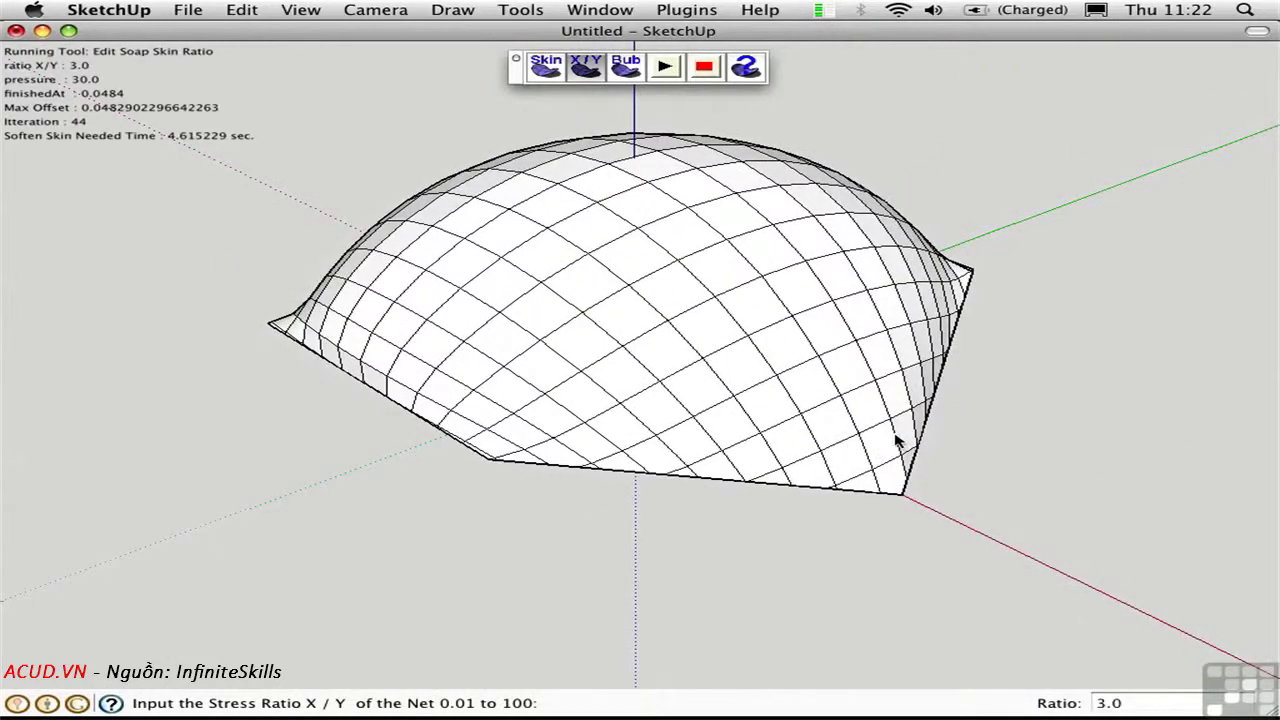
text(0.25)
key(Return)
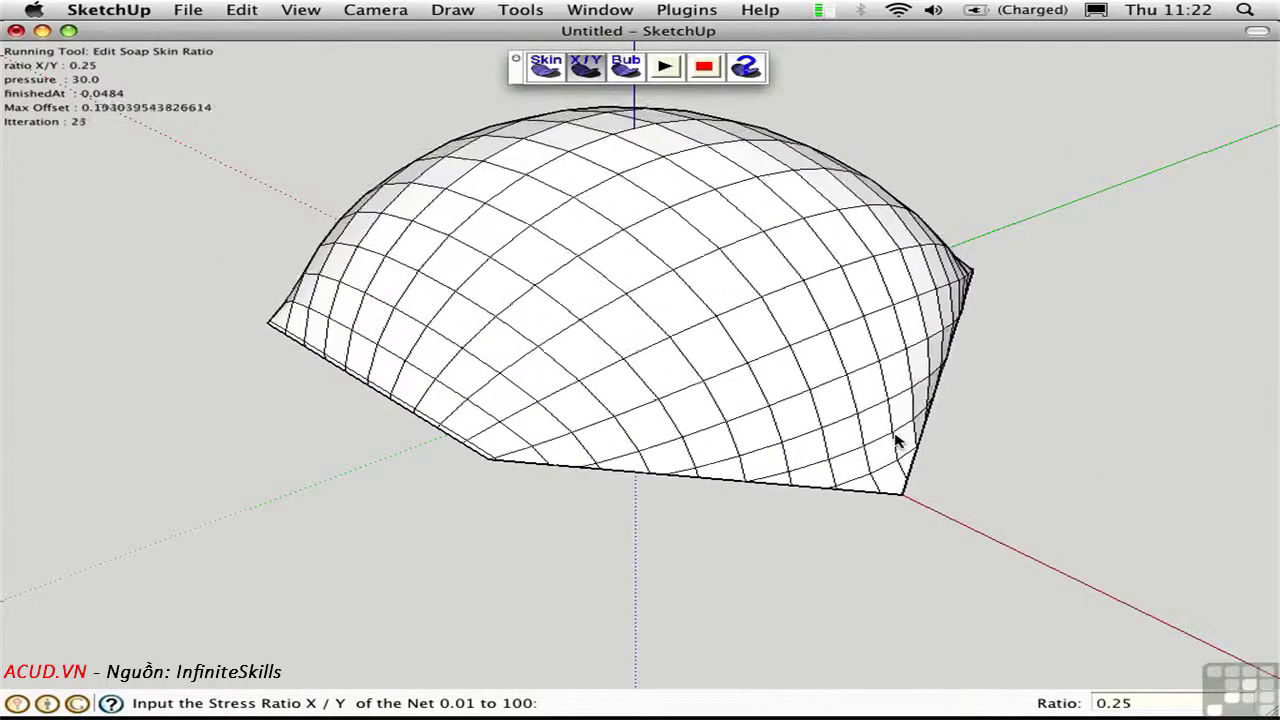